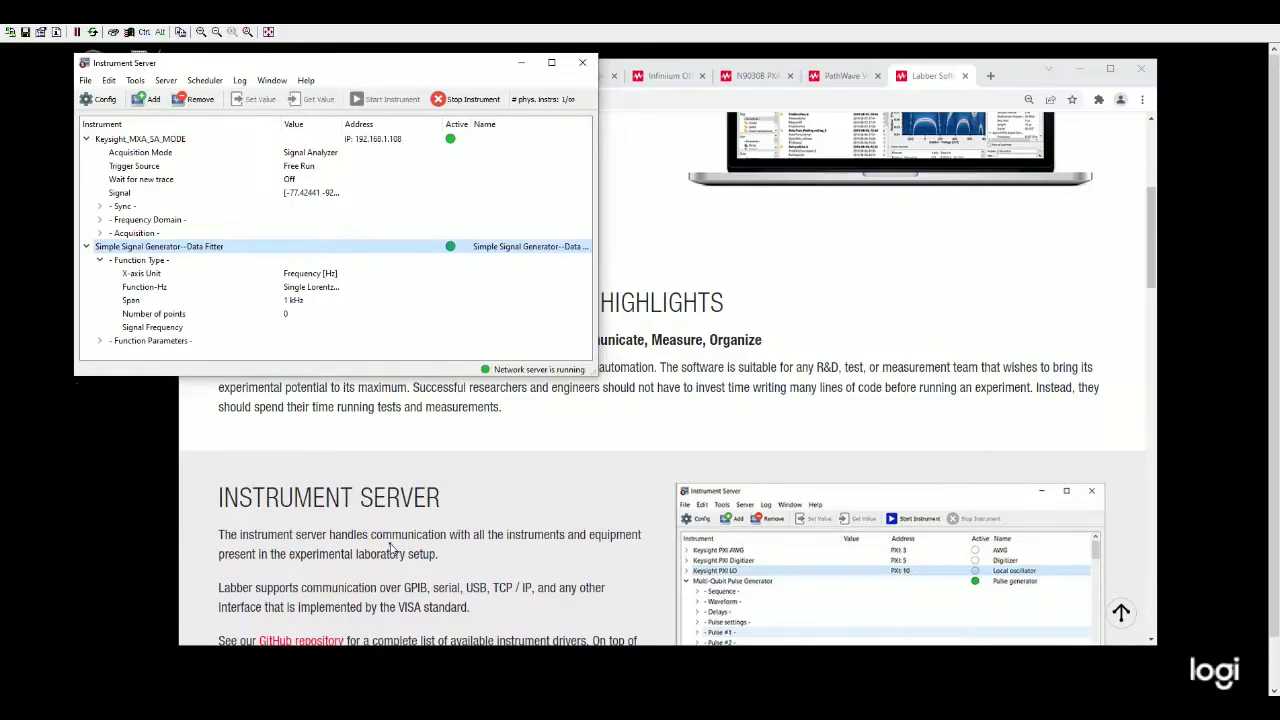
Read the Labber product page from its heading down to the Highlights section
click(578, 488)
scroll(585, 493, up, 3)
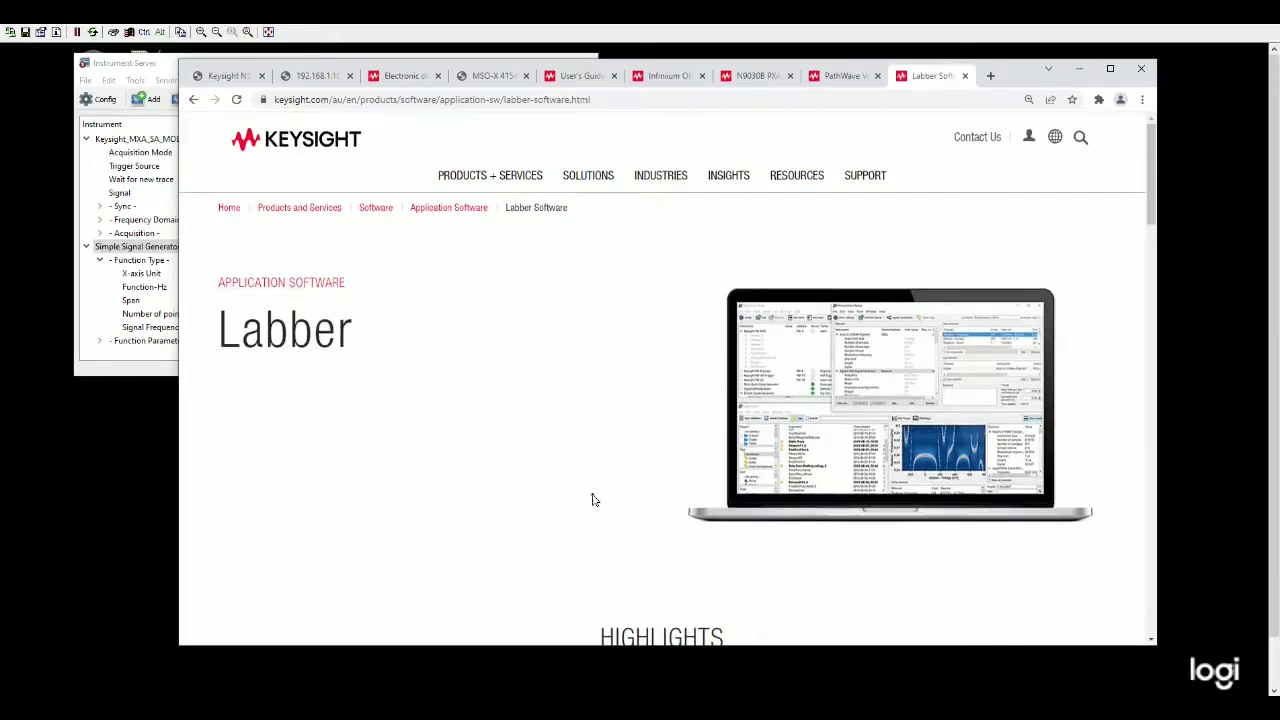
scroll(592, 499, down, 2)
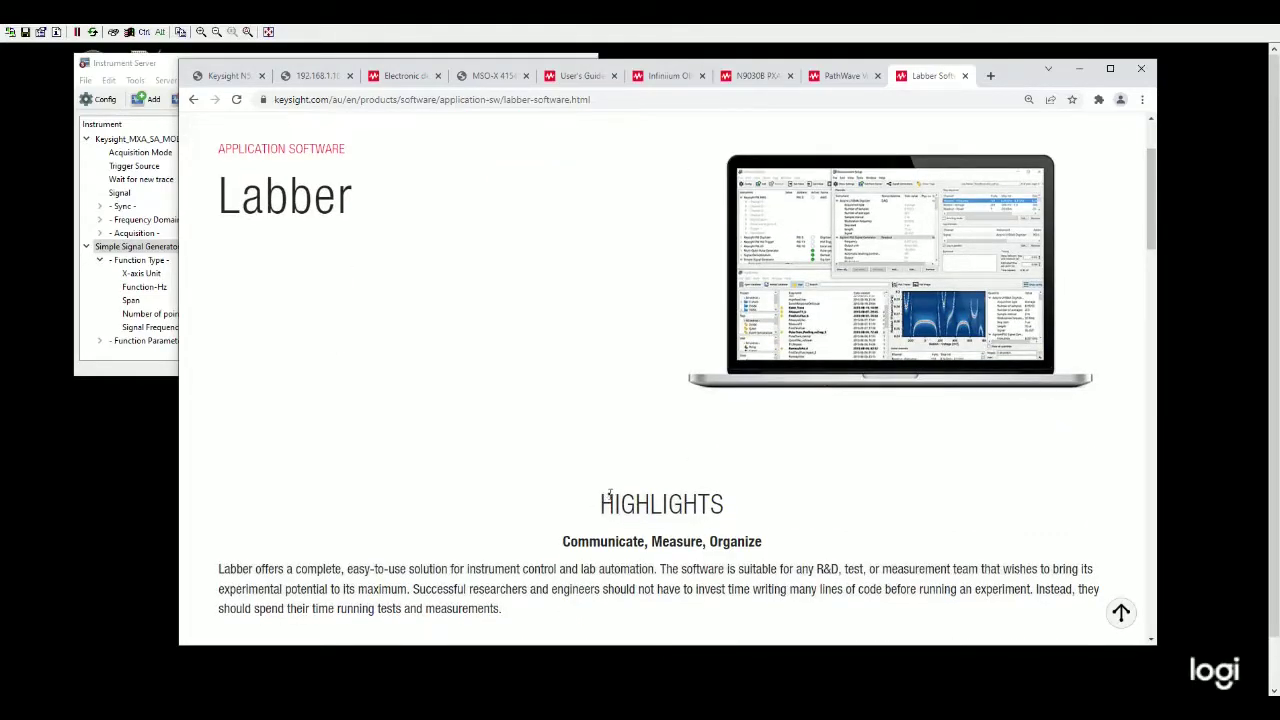
scroll(608, 512, down, 3)
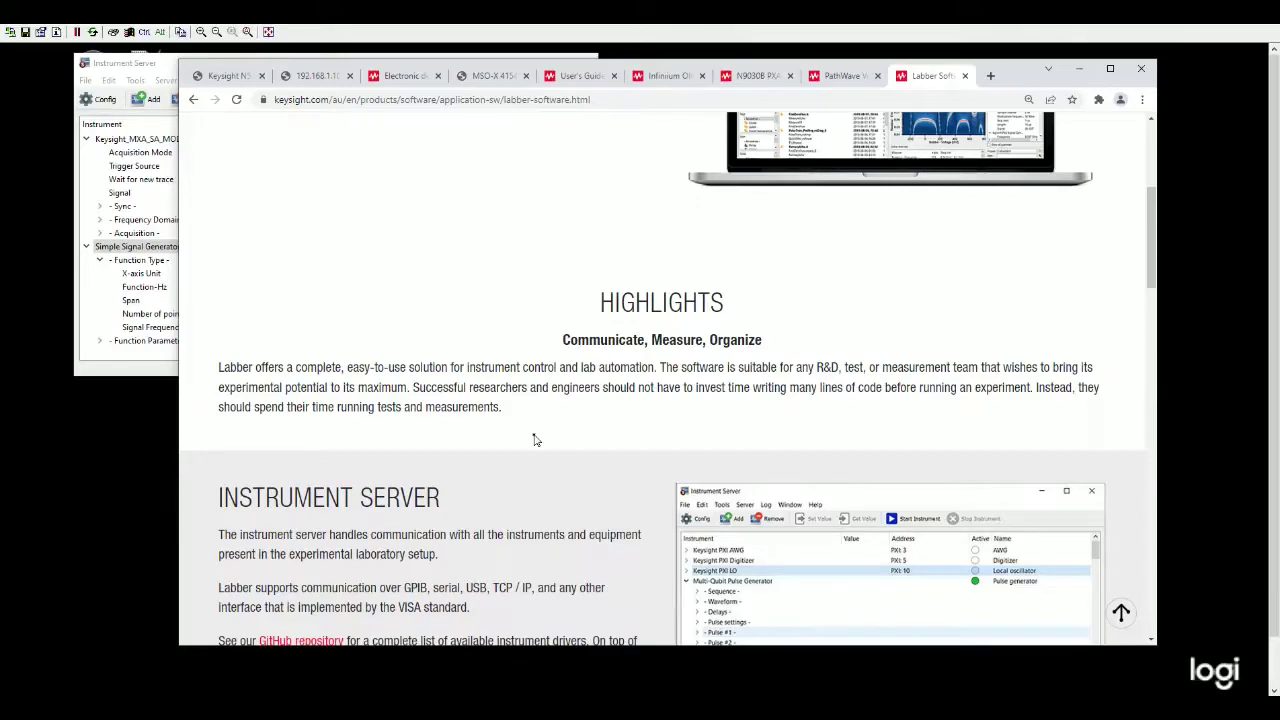
Remove the Simple Signal Generator--Data Fitter and Keysight_MXA_SA_MODE instruments from the Instrument Server
click(146, 372)
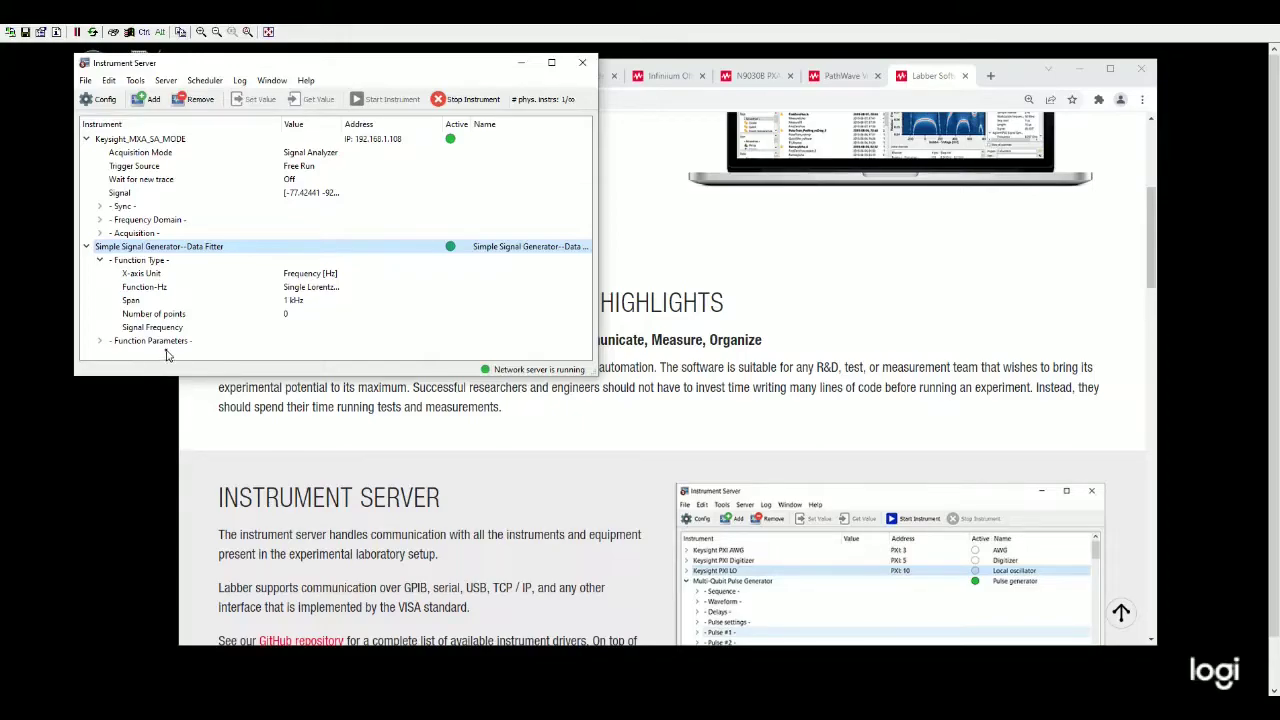
click(195, 99)
click(368, 238)
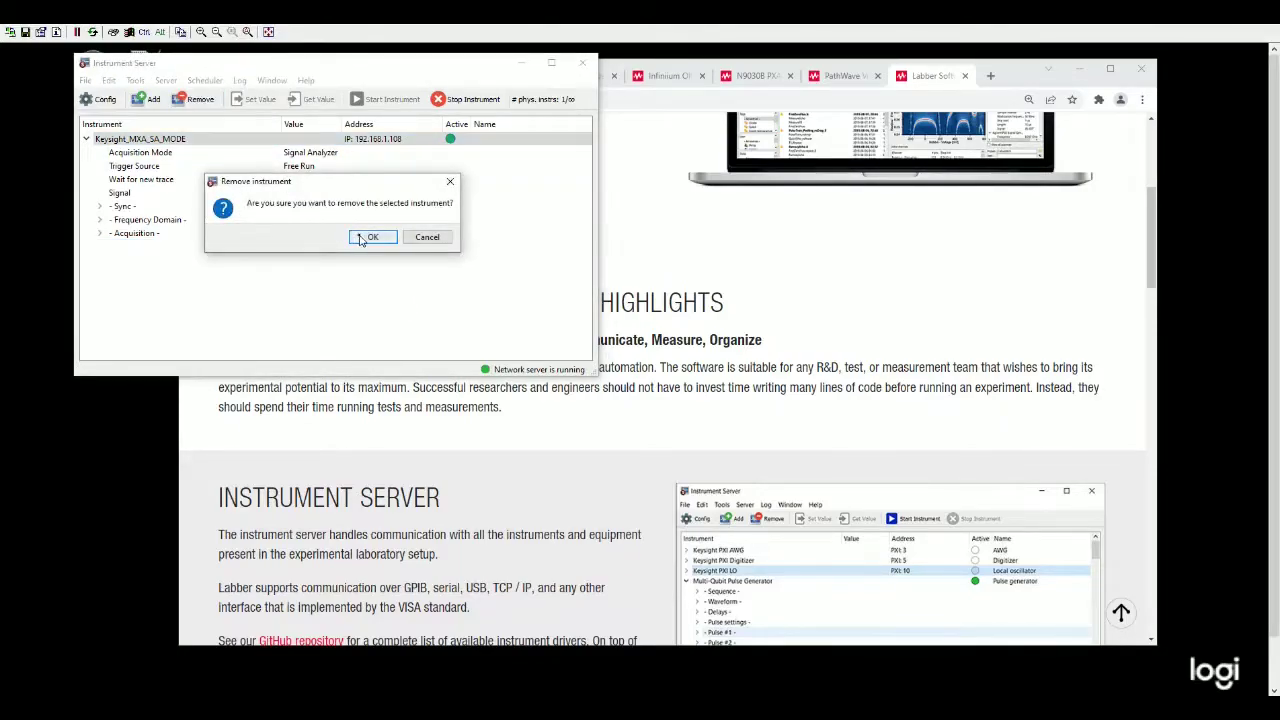
click(366, 237)
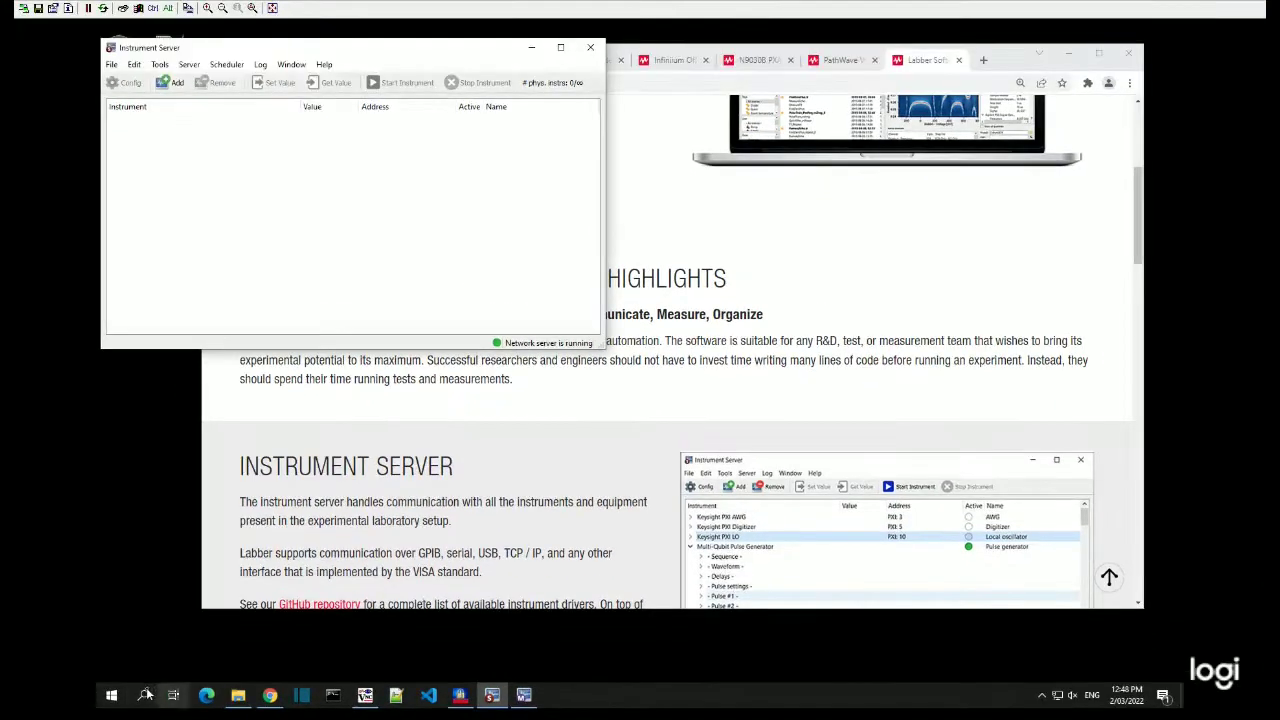
Examine the Labber Resources on the product page, covering the available drivers and the documentation and downloads
click(525, 330)
scroll(534, 496, down, 8)
scroll(543, 510, down, 4)
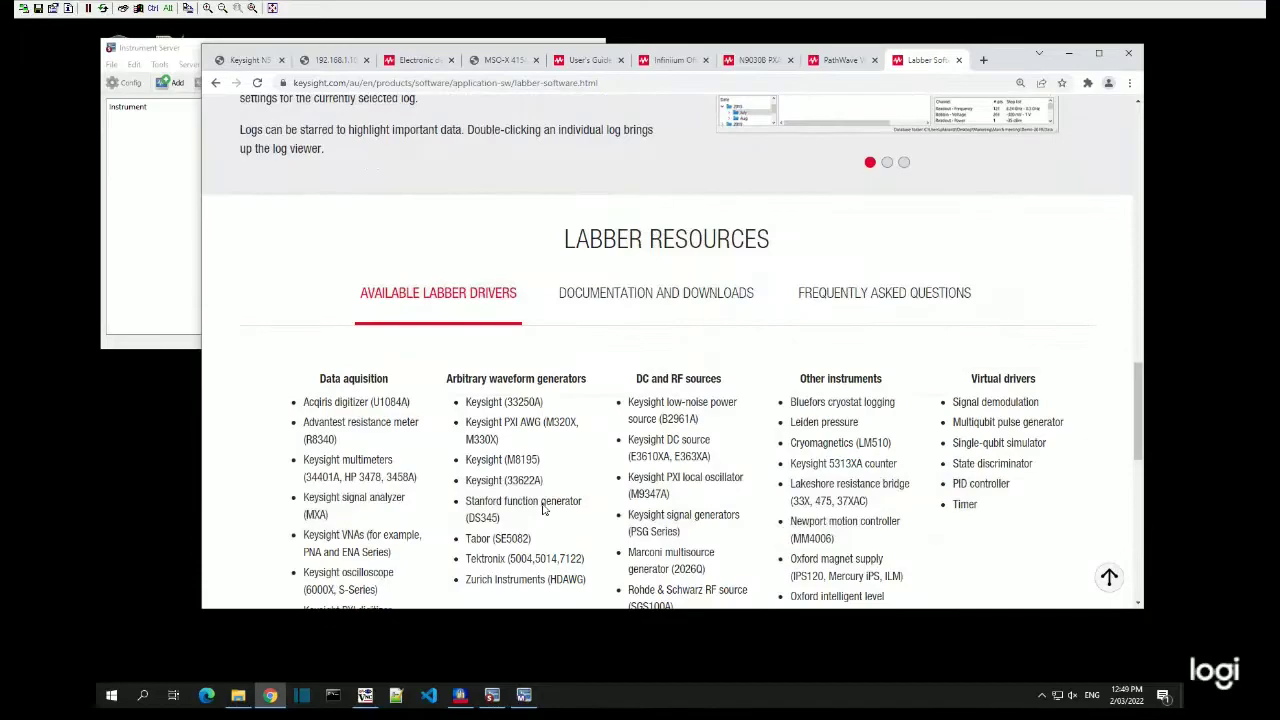
scroll(543, 506, down, 10)
scroll(543, 508, up, 10)
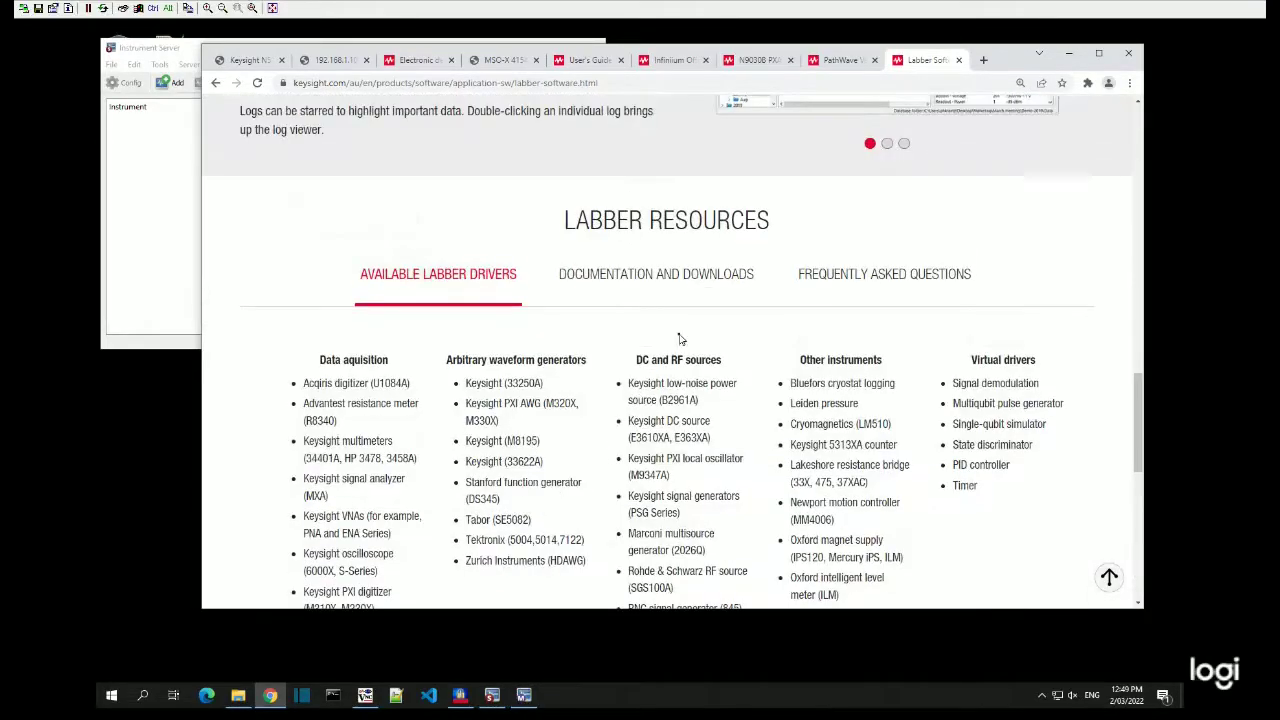
click(675, 291)
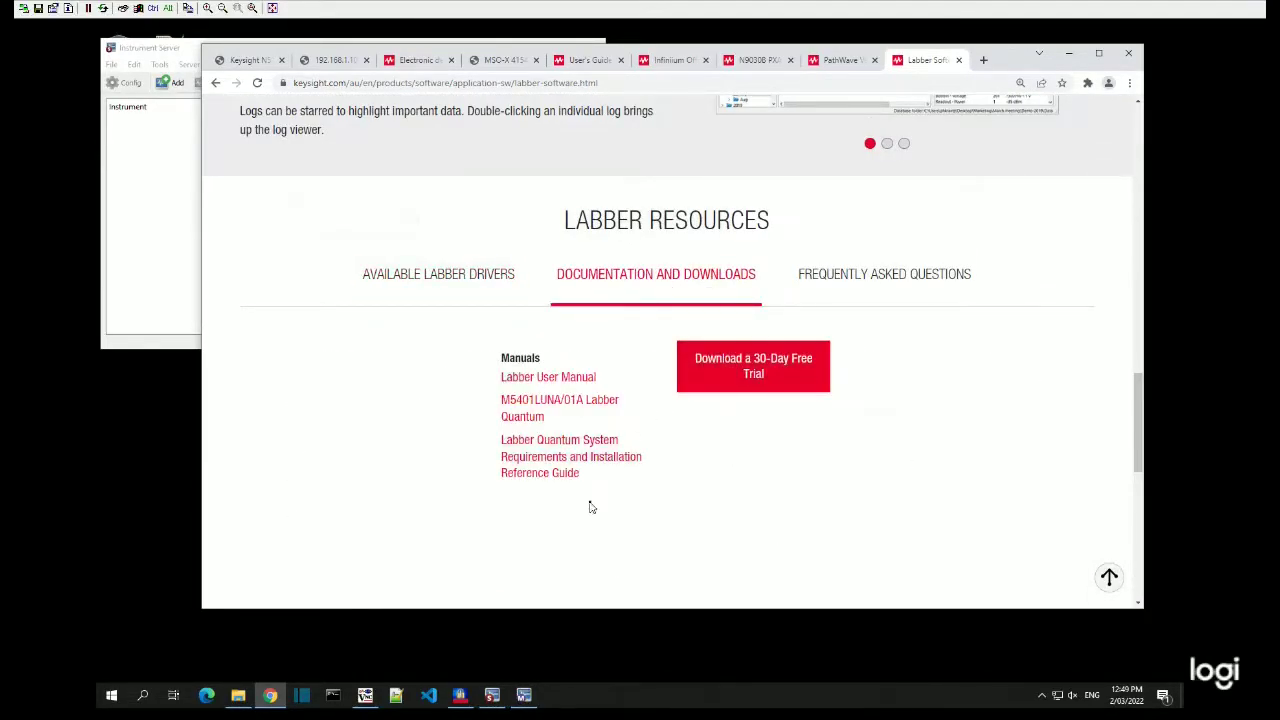
Search Windows for "ins", launch Instrument Server, and bring its existing window to the front
click(155, 701)
text(ins)
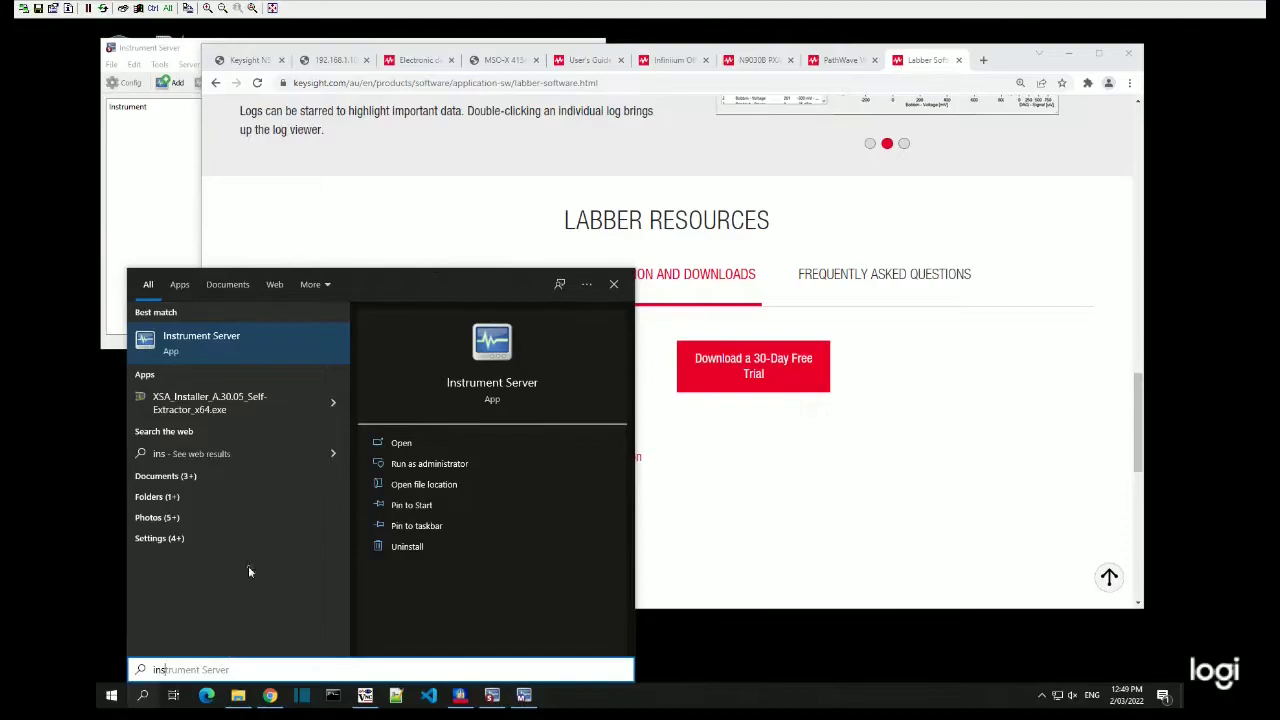
click(240, 335)
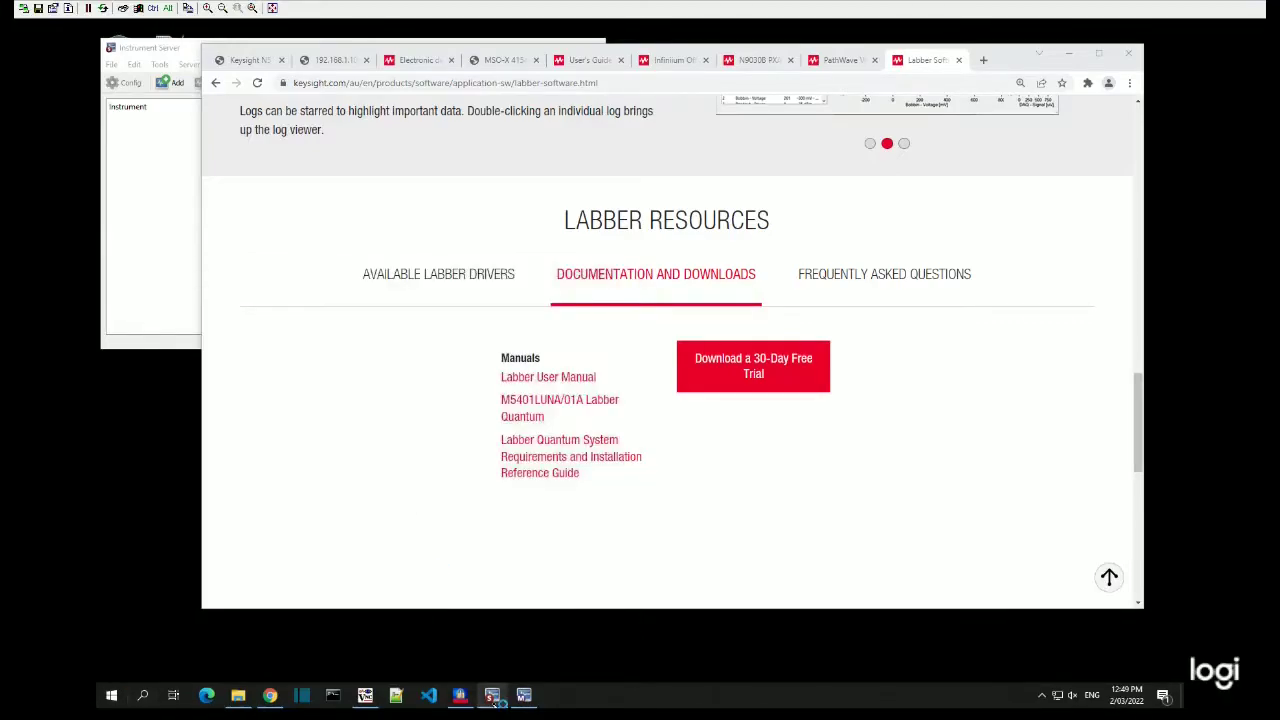
click(492, 695)
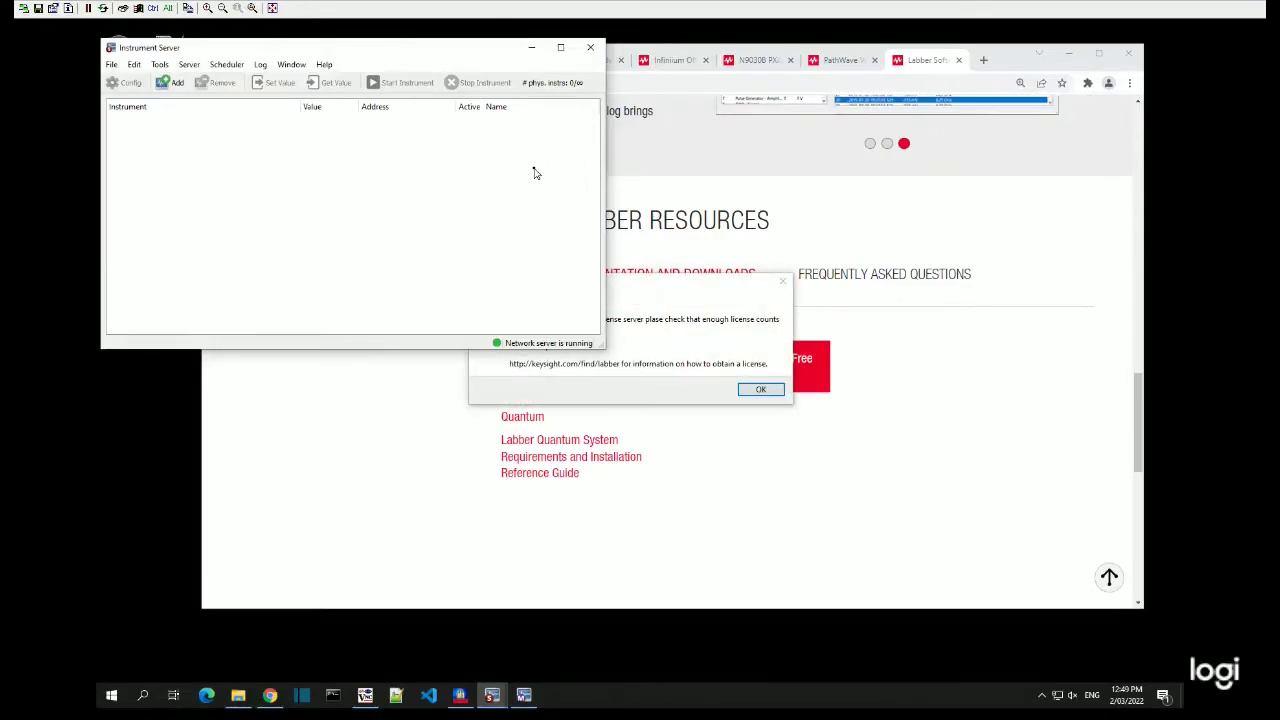
click(782, 281)
Start adding an instrument and look through the whole list of instrument types
click(173, 86)
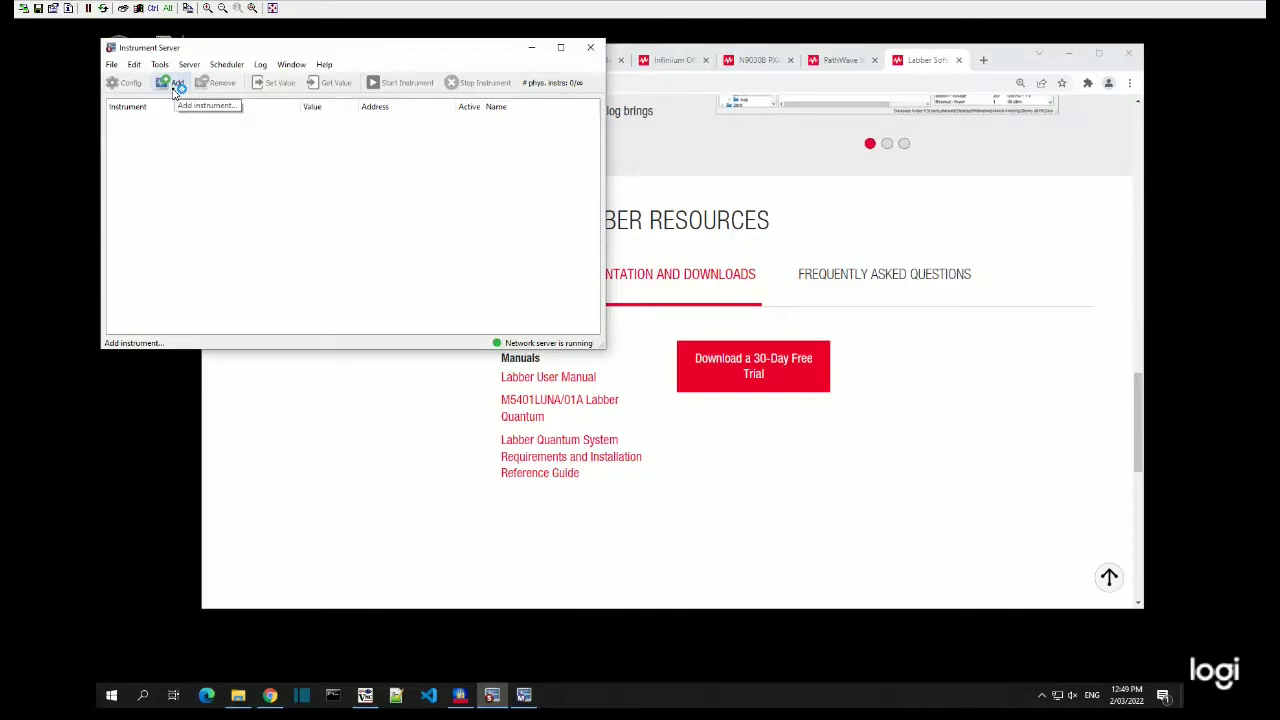
click(173, 86)
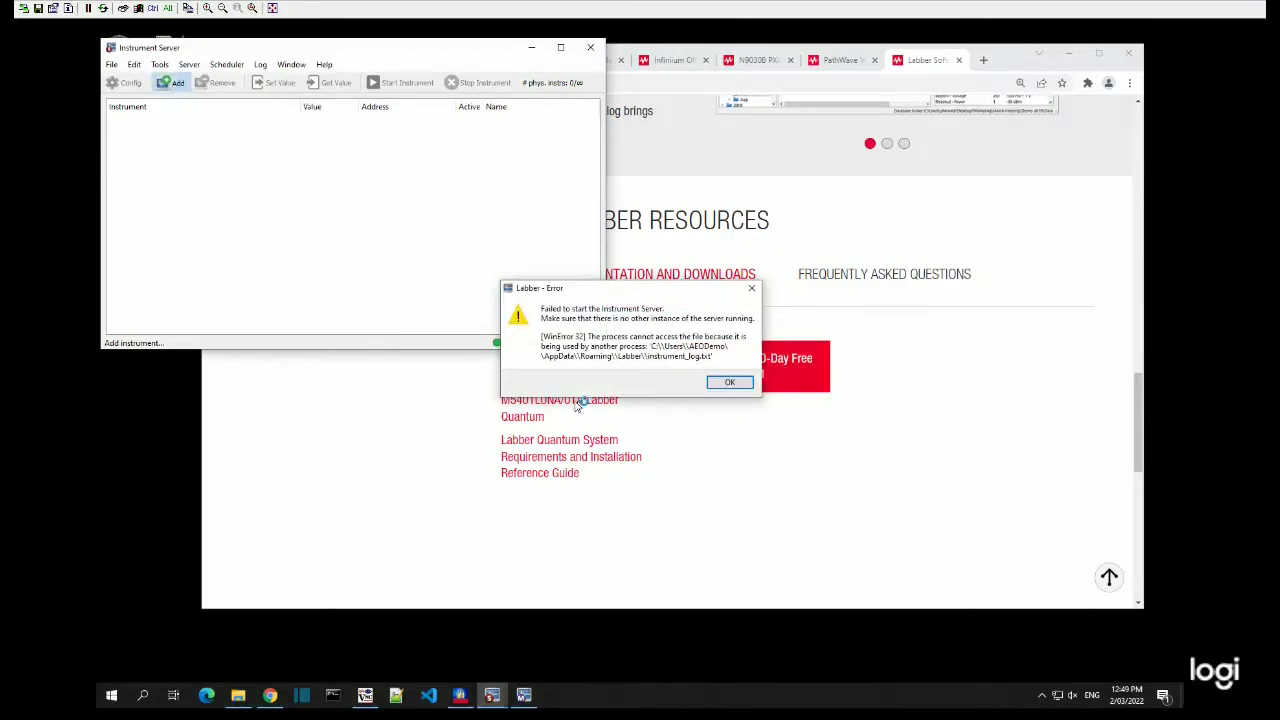
click(725, 383)
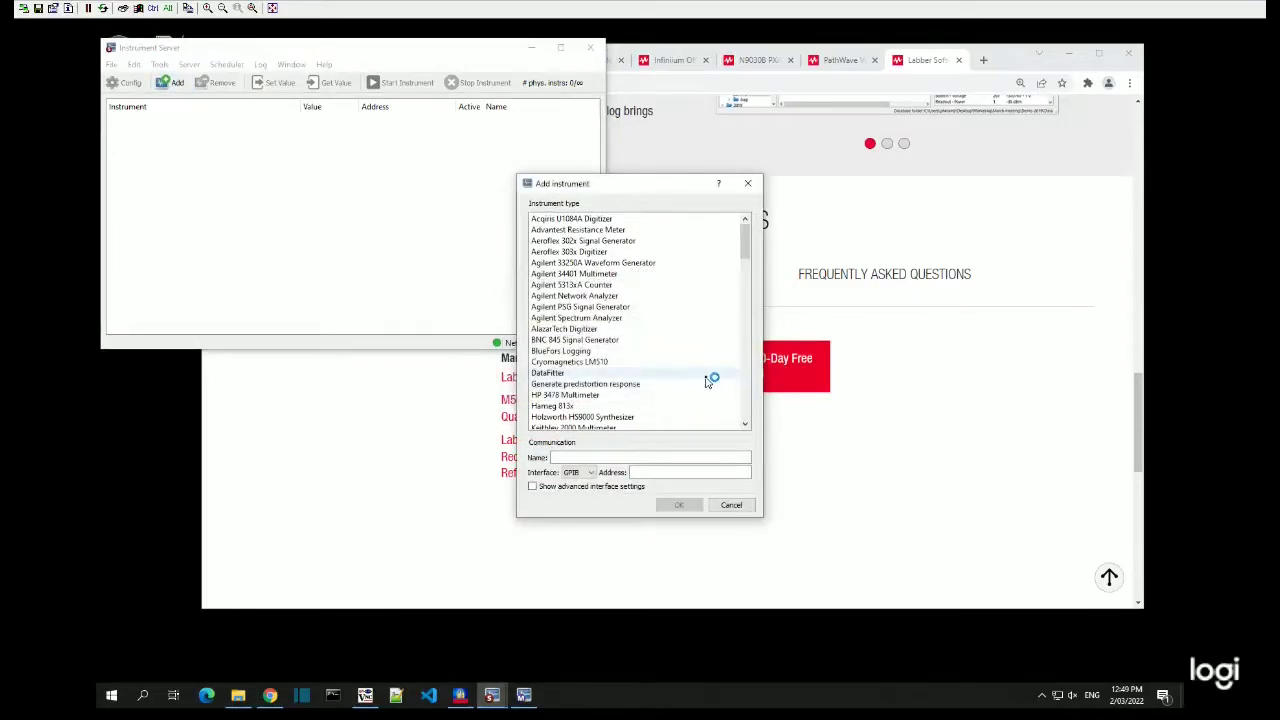
drag(627, 192, 584, 128)
scroll(647, 240, down, 12)
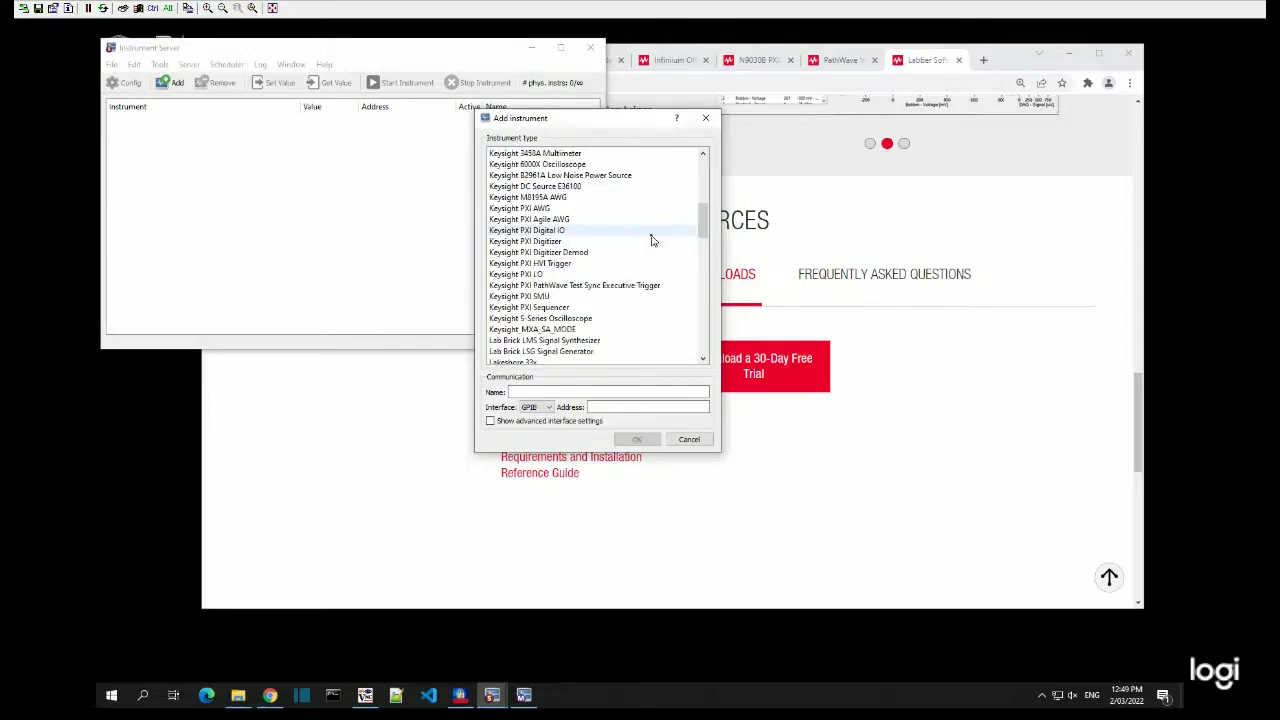
scroll(650, 240, down, 18)
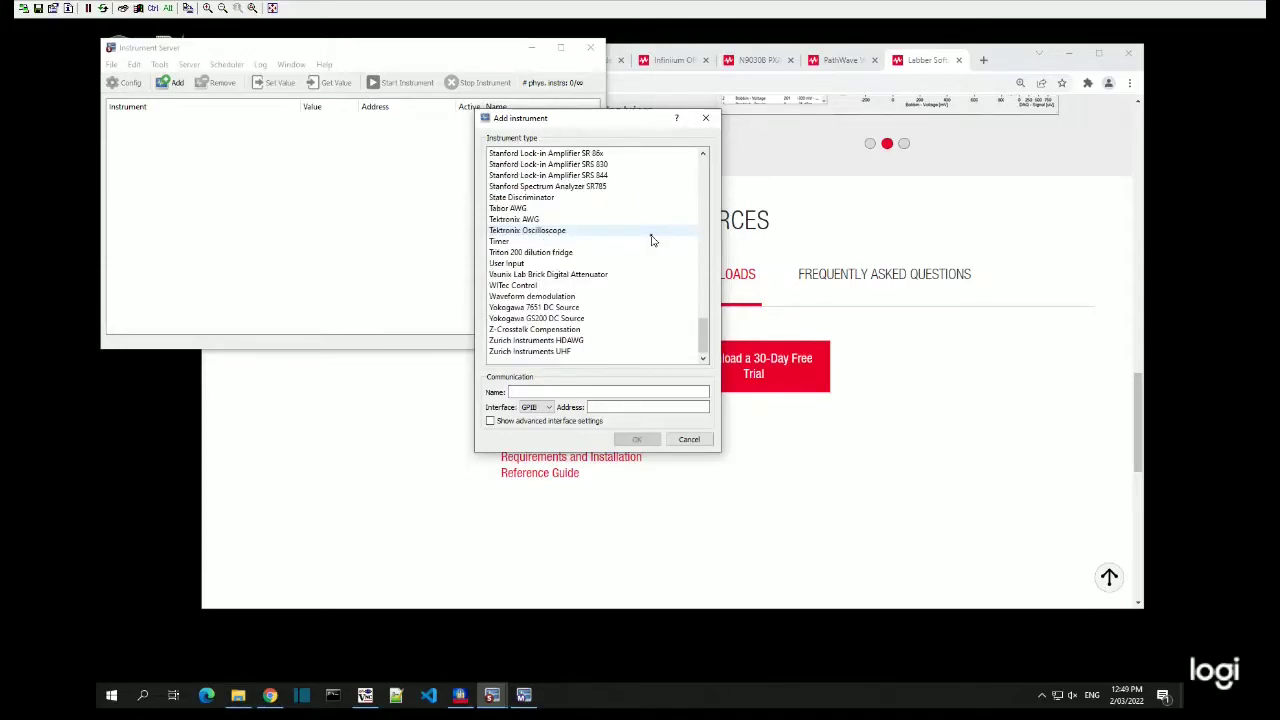
scroll(650, 240, up, 20)
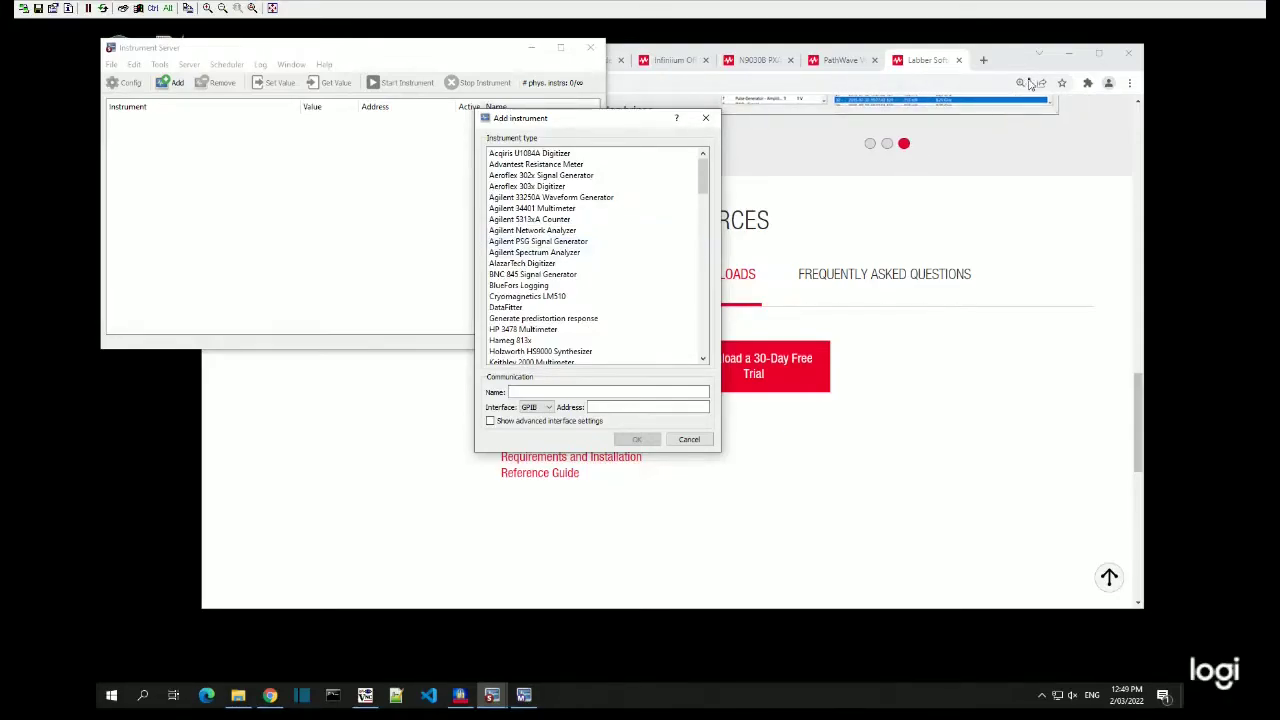
Minimize the browser and add a Keysight_MXA_SA_MODE instrument with the address 192.168.1.108
click(1066, 58)
click(1066, 58)
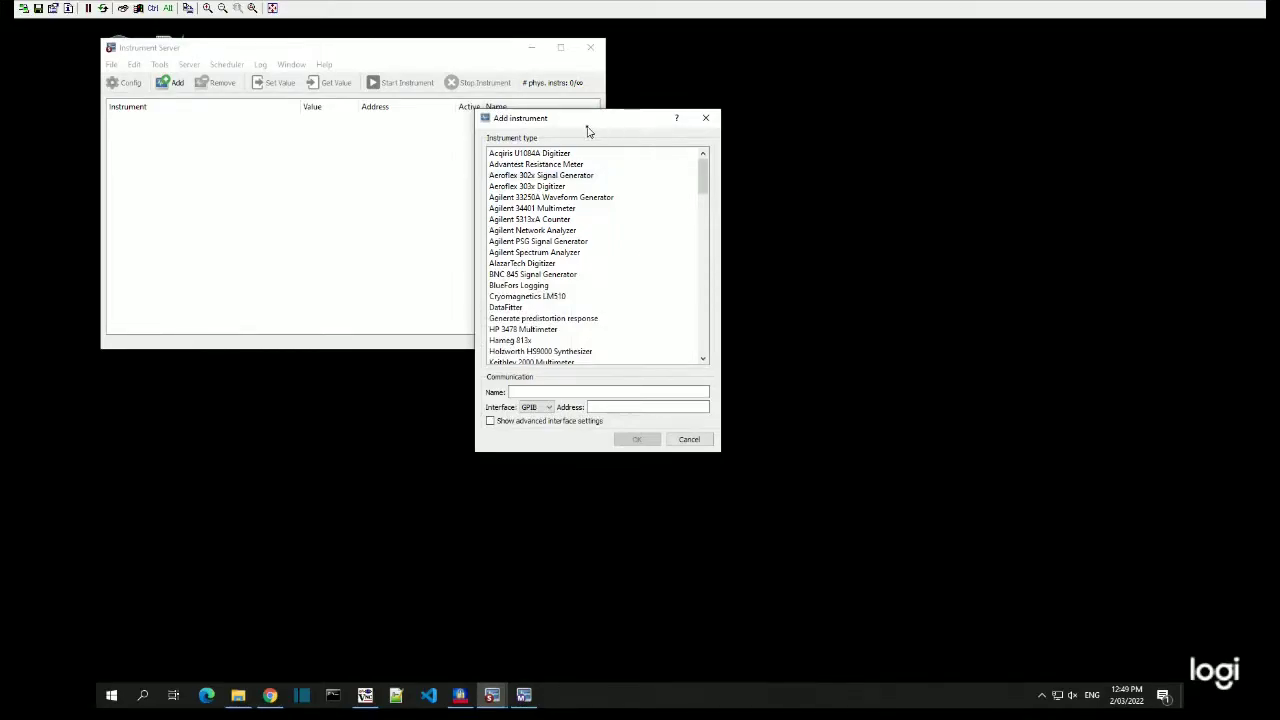
drag(590, 122, 541, 161)
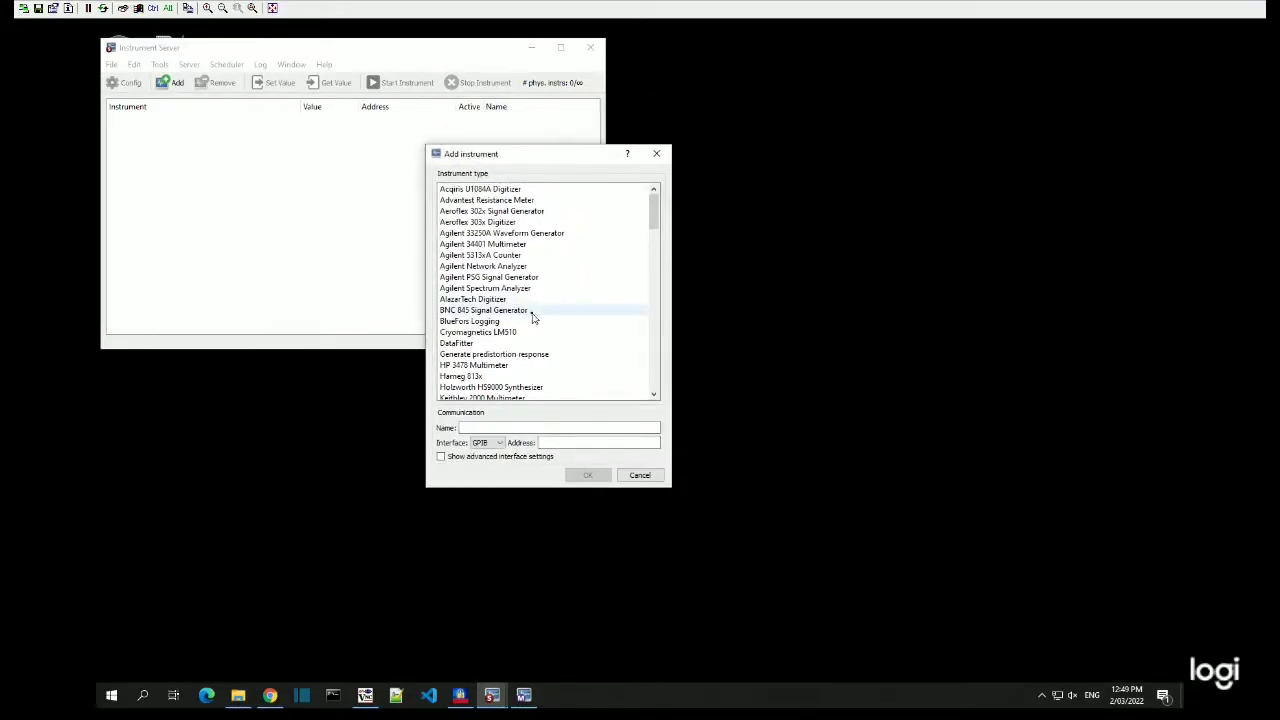
scroll(538, 311, down, 10)
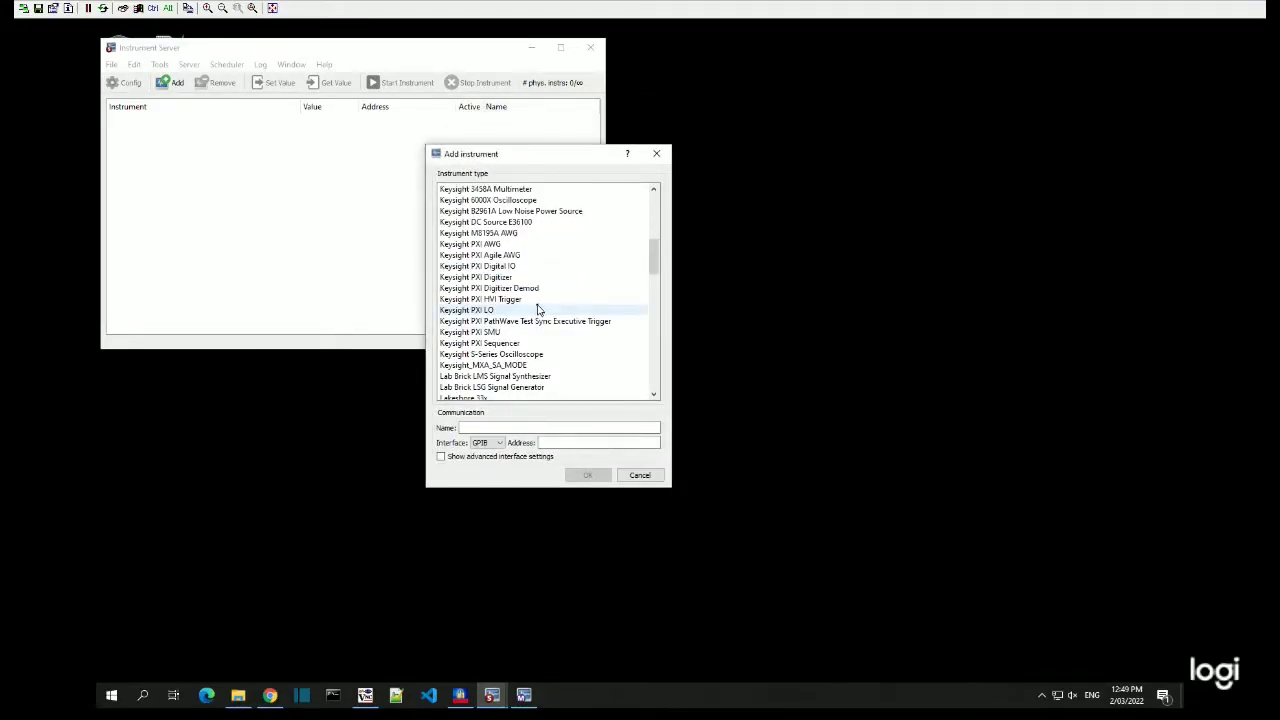
click(535, 367)
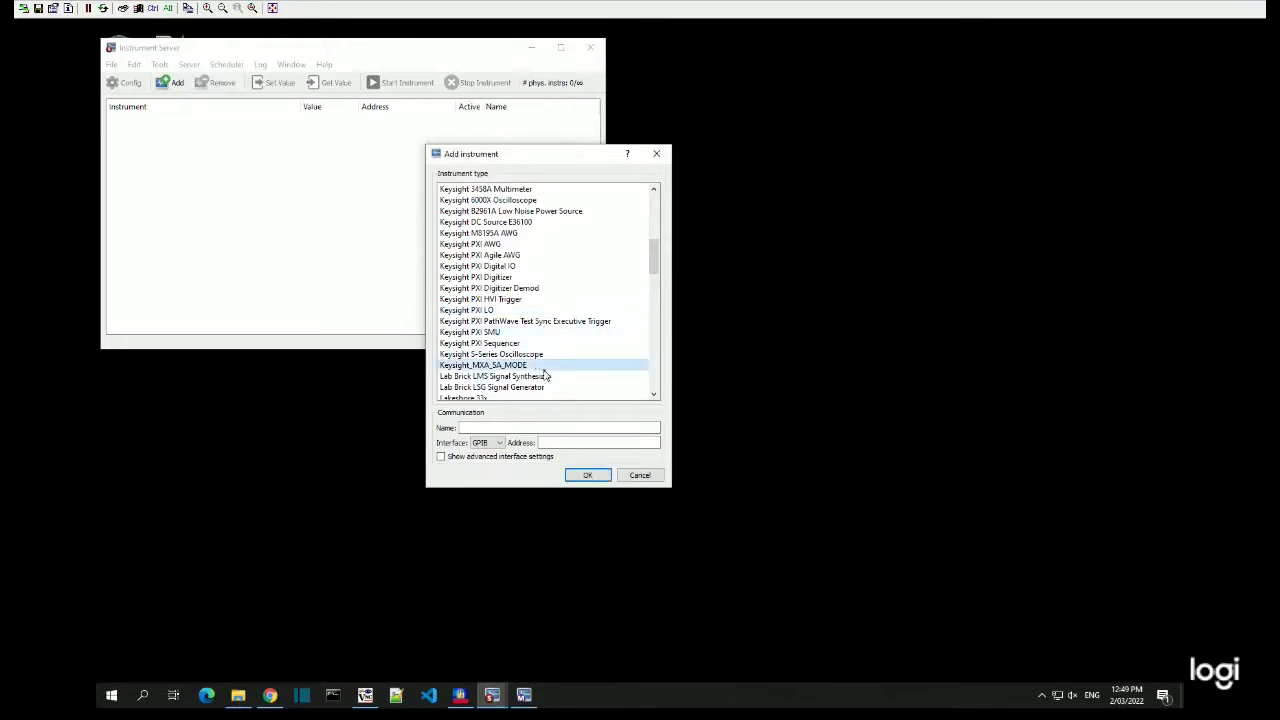
click(596, 442)
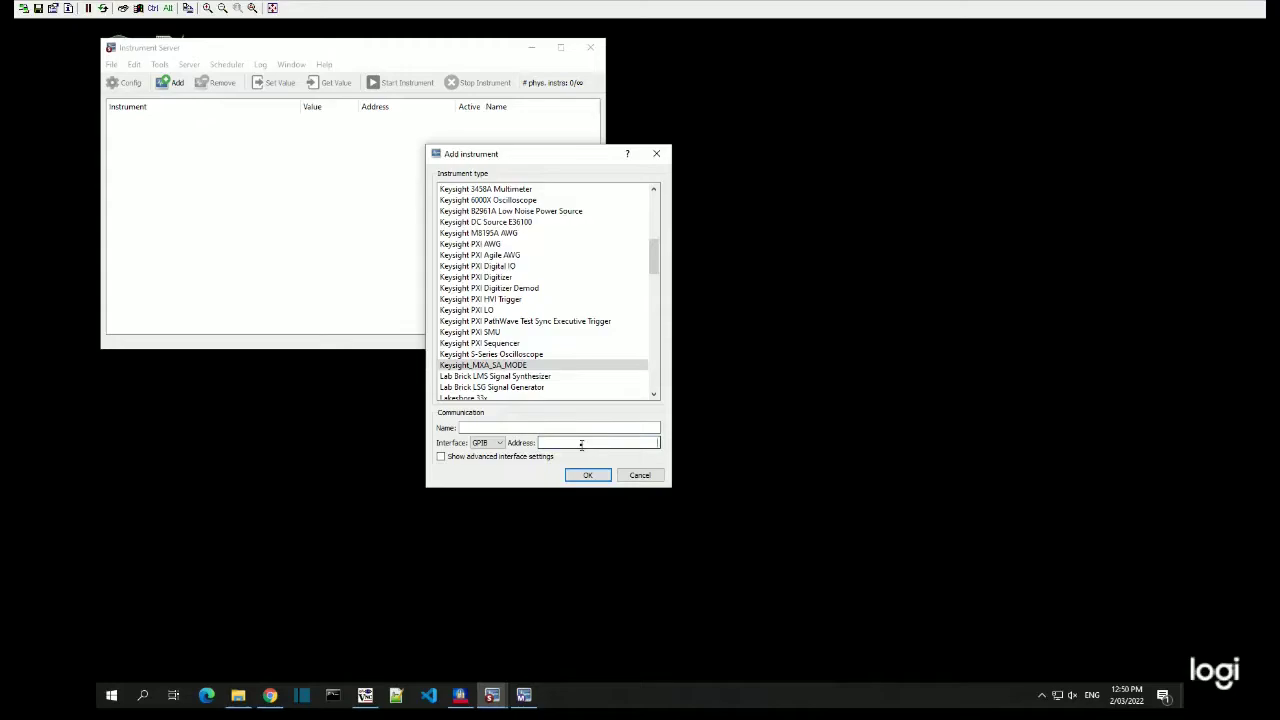
text(192.168.1.108)
click(588, 476)
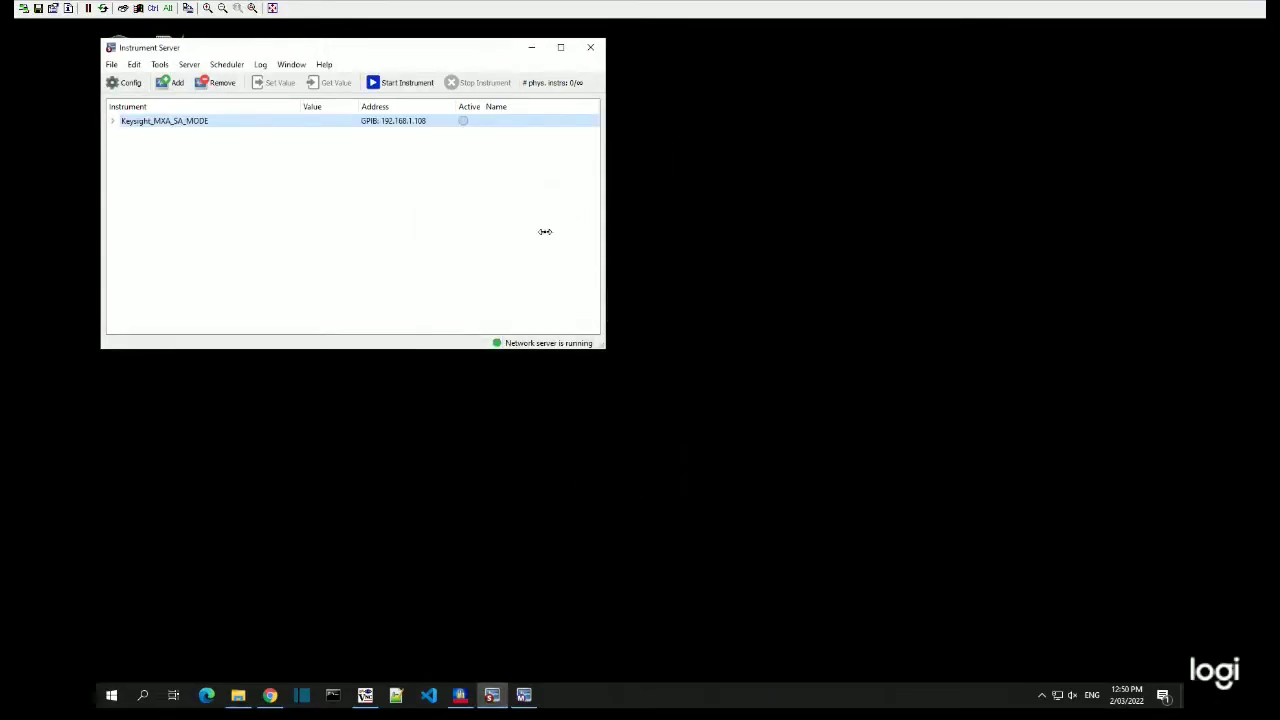
Change the Keysight_MXA_SA_MODE communication interface to TCPIP and start the instrument
right_click(383, 126)
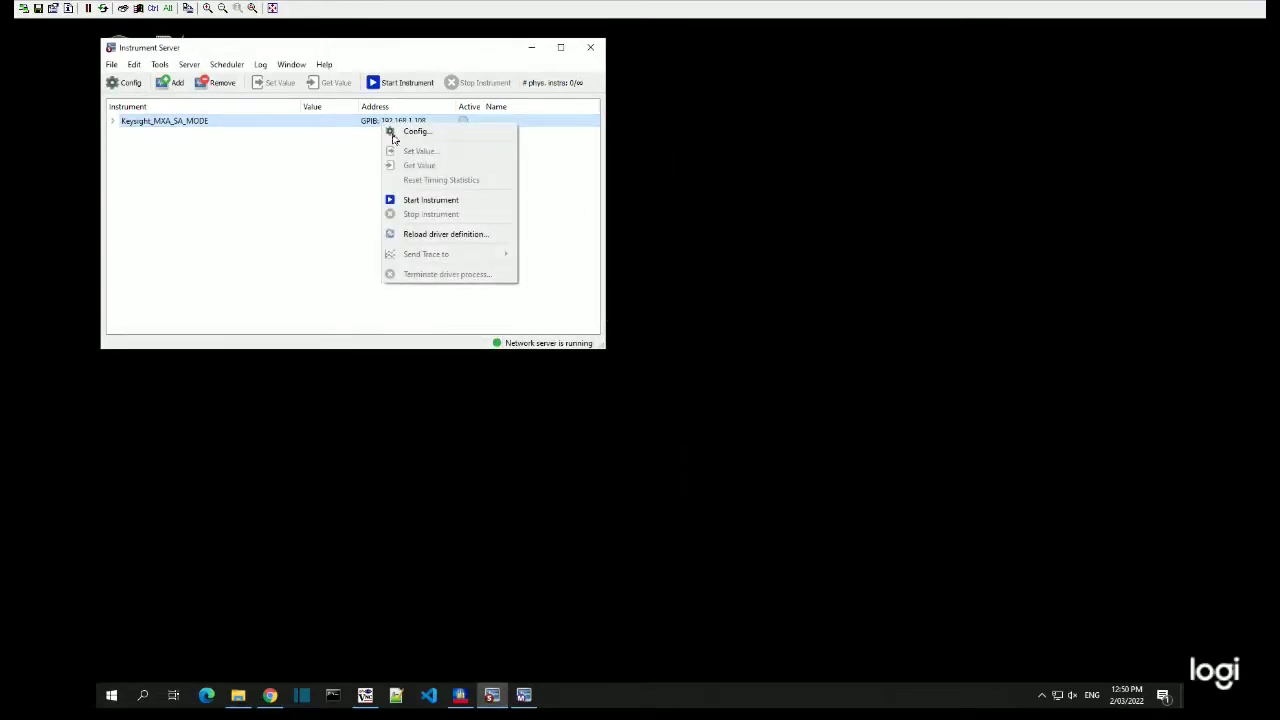
click(445, 135)
click(345, 240)
click(478, 259)
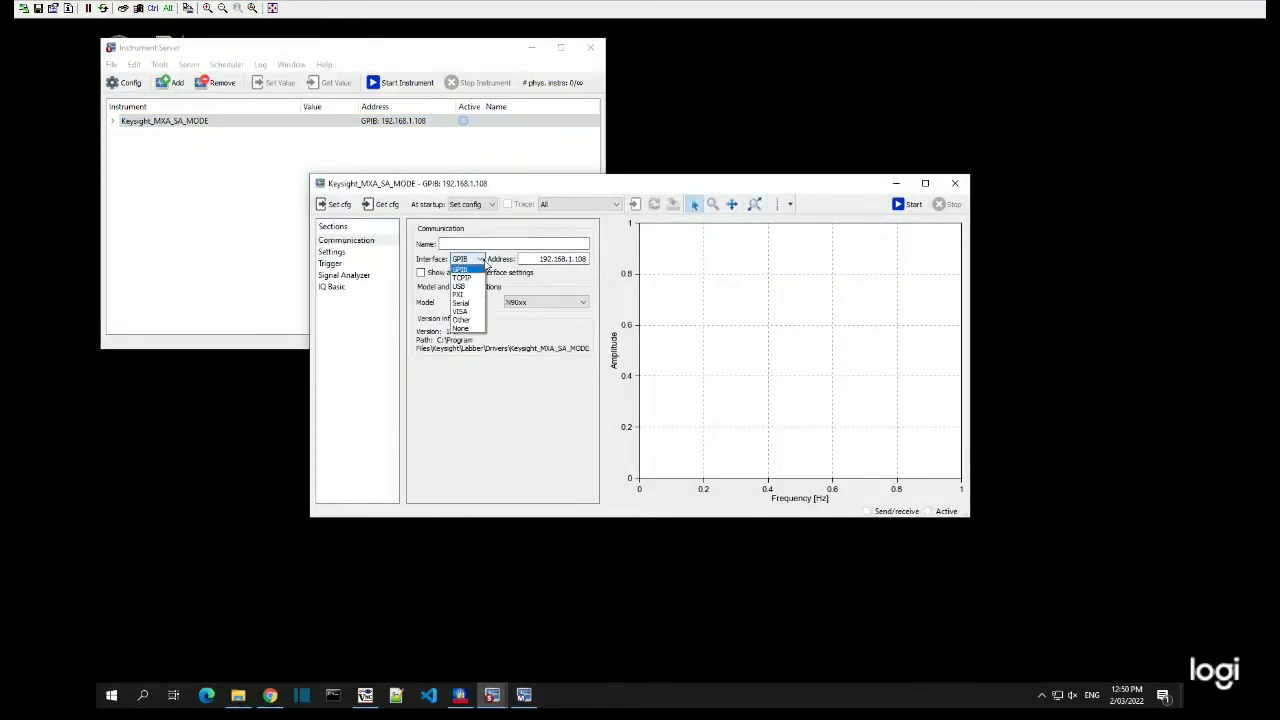
click(460, 284)
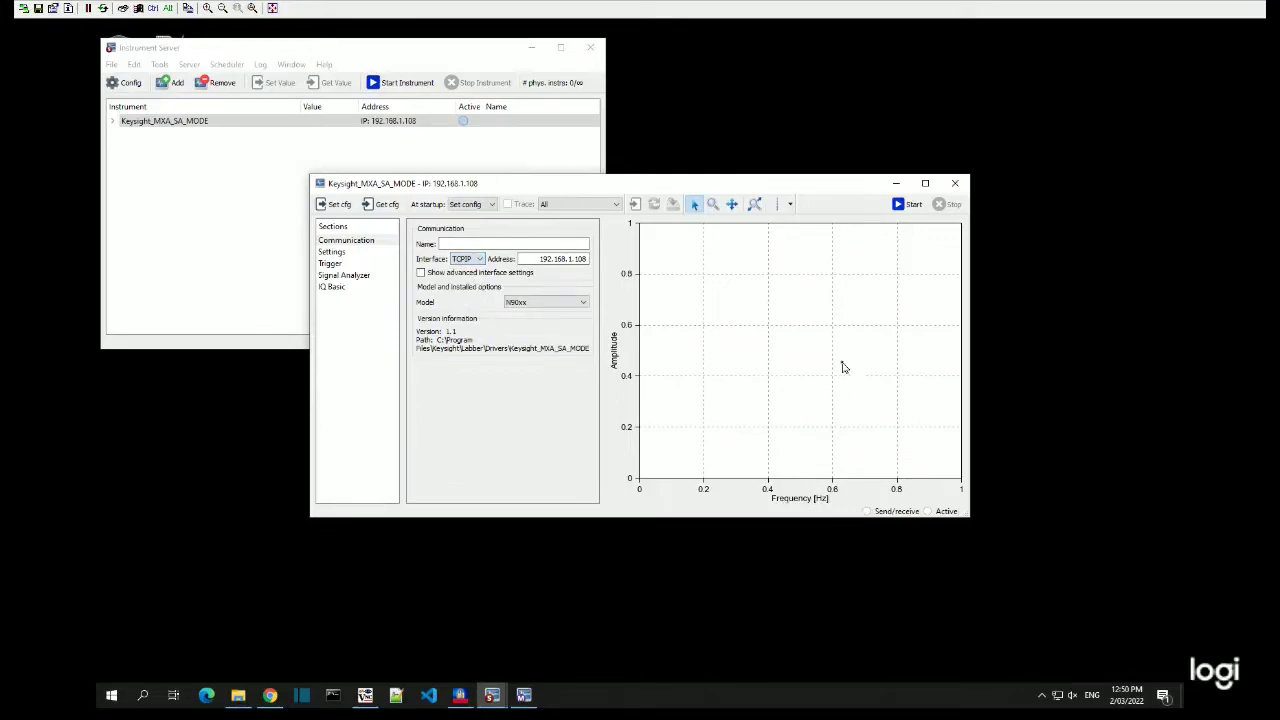
click(910, 204)
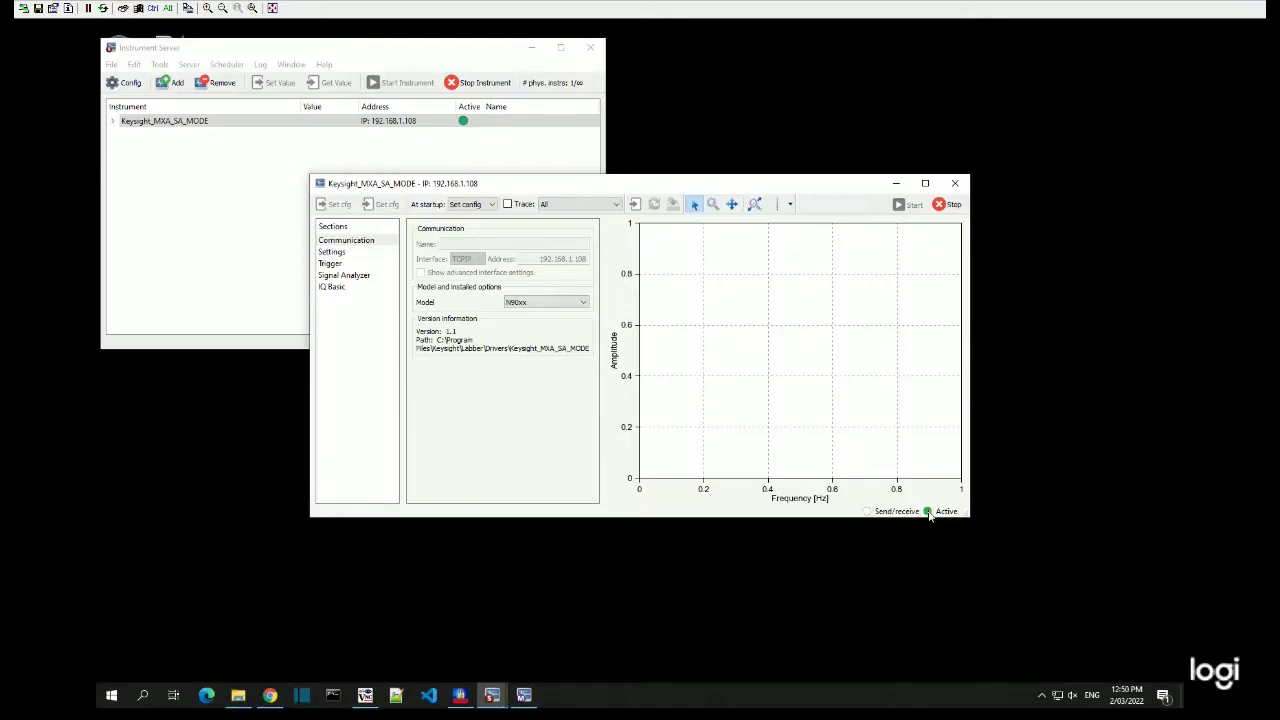
Review the analyzer's Settings, Trigger, Signal Analyzer and IQ Basic sections, and stop the instrument and close its configuration
click(338, 252)
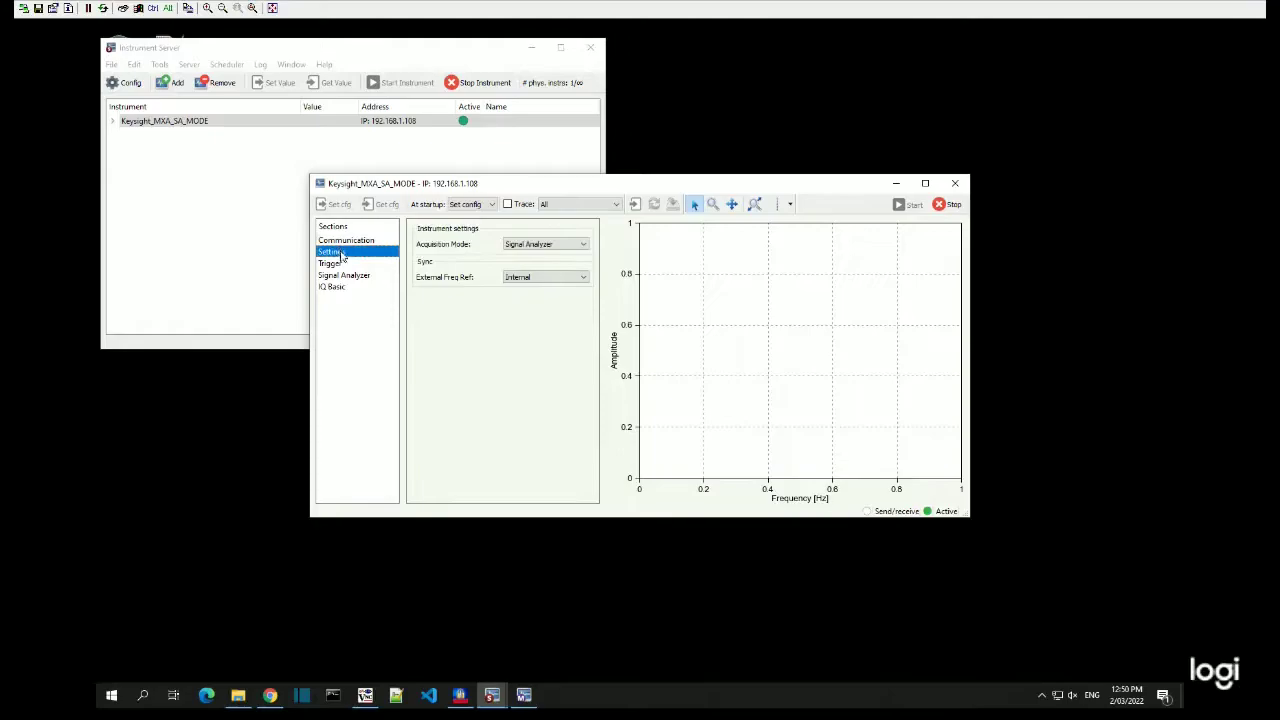
click(338, 263)
click(345, 276)
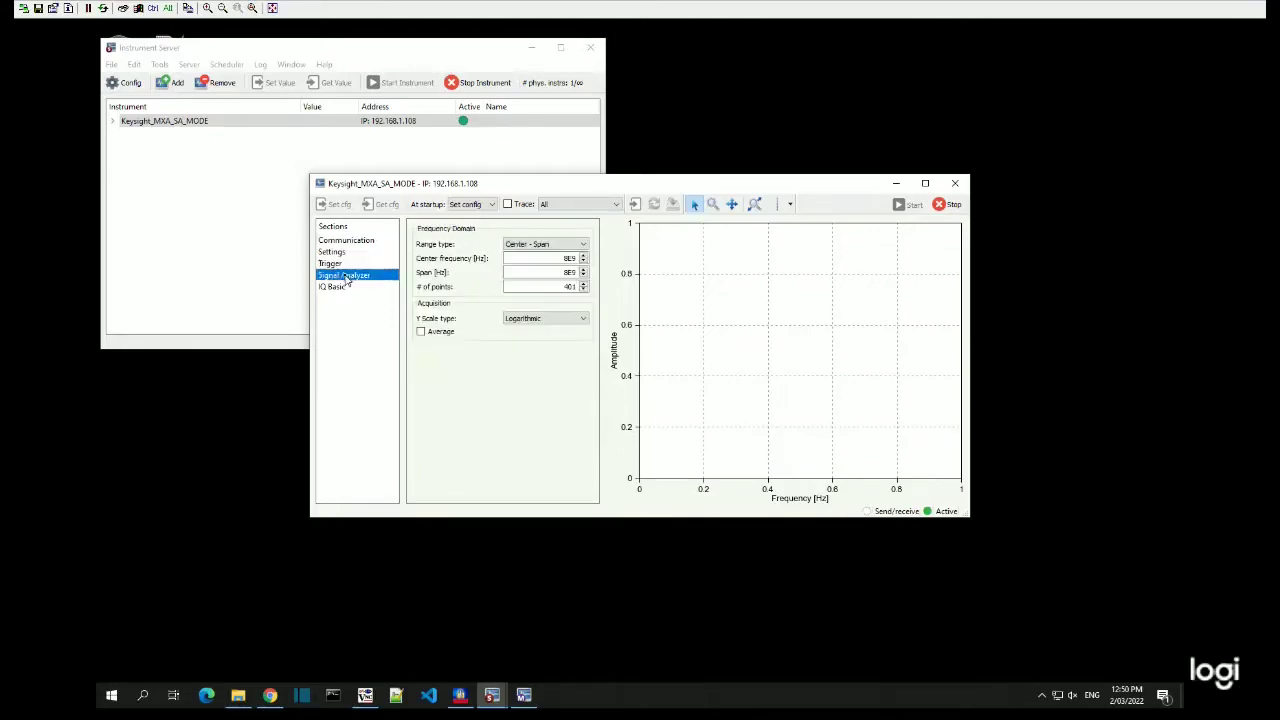
click(333, 287)
click(345, 276)
click(950, 204)
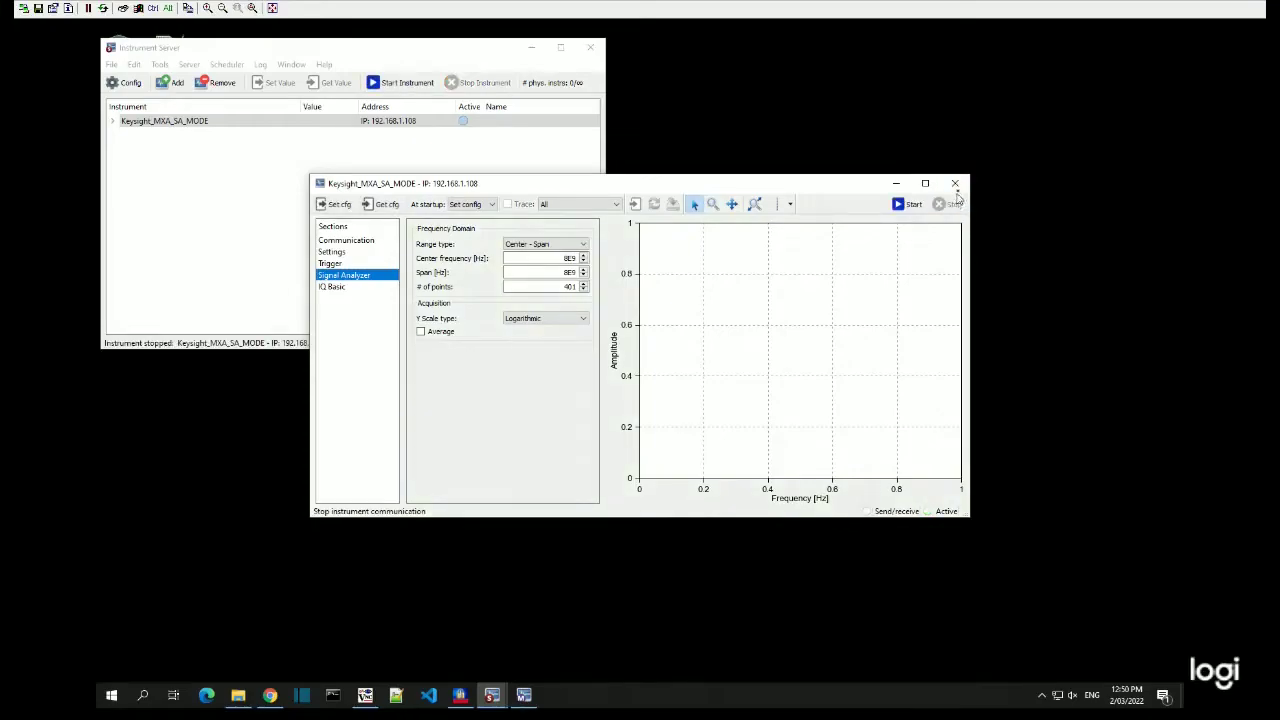
click(955, 184)
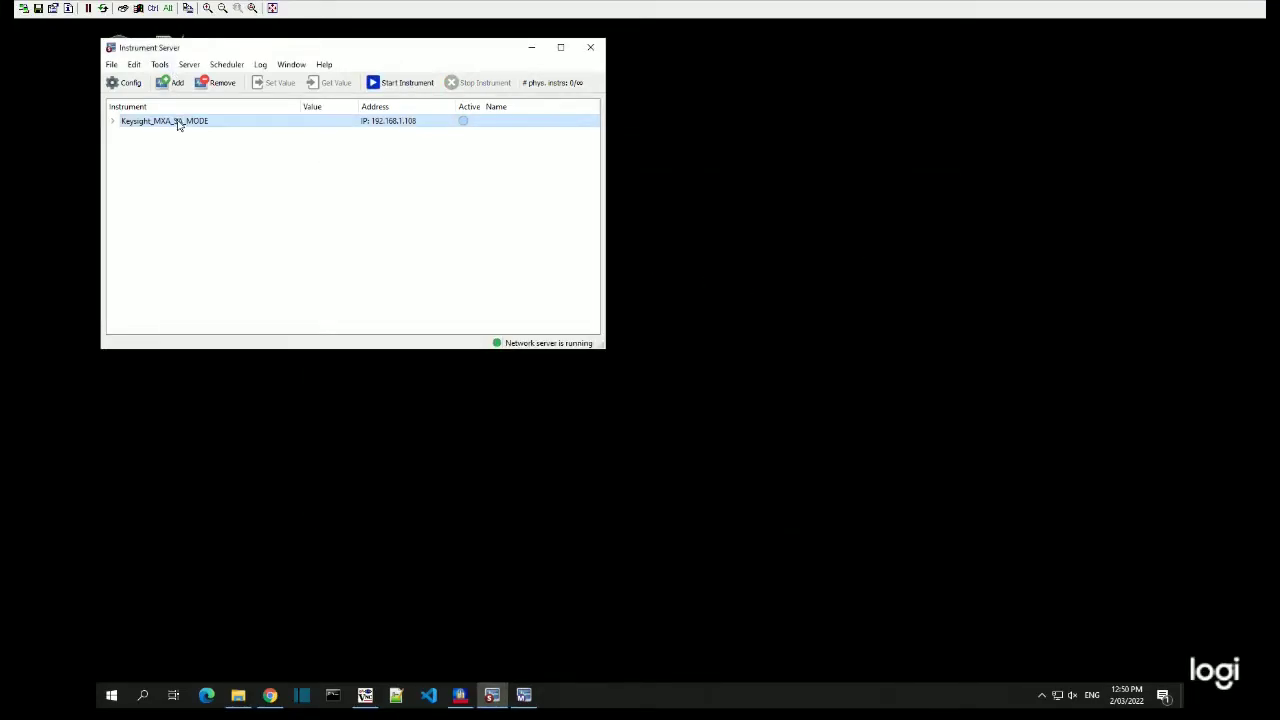
Expand the Keysight_MXA_SA_MODE entry in the instrument list and inspect its Sync parameters
click(112, 121)
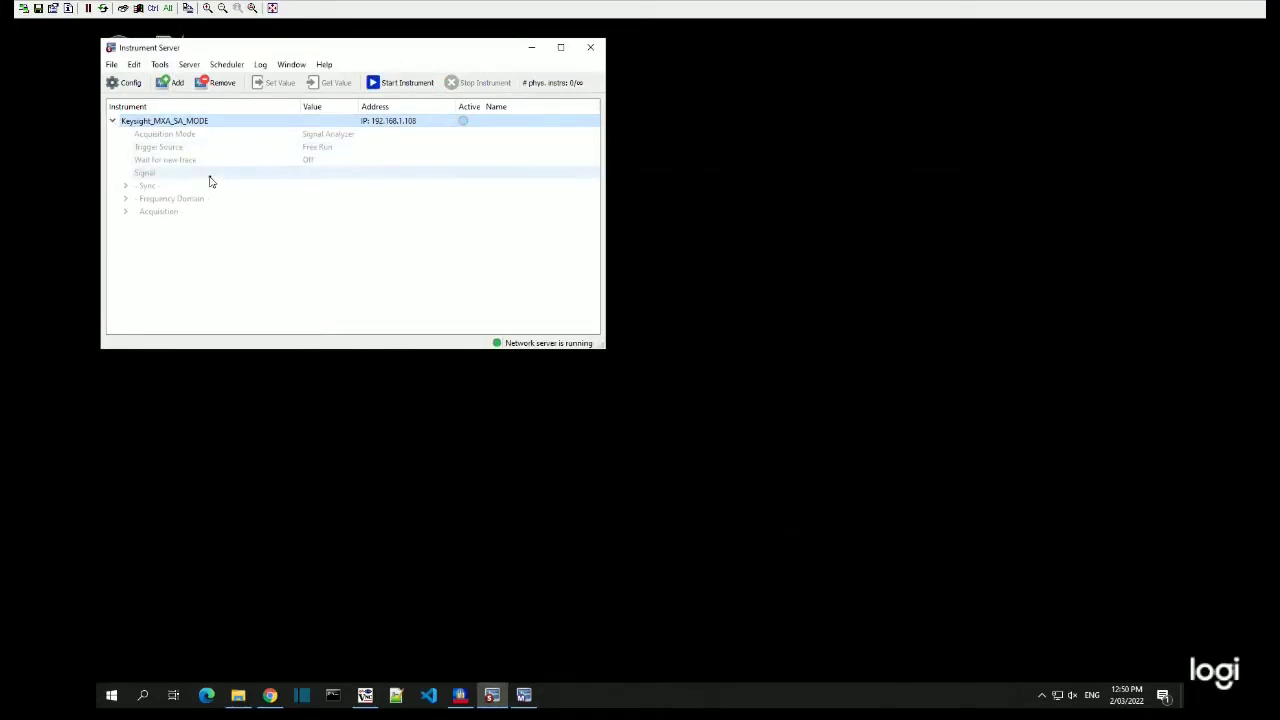
click(125, 186)
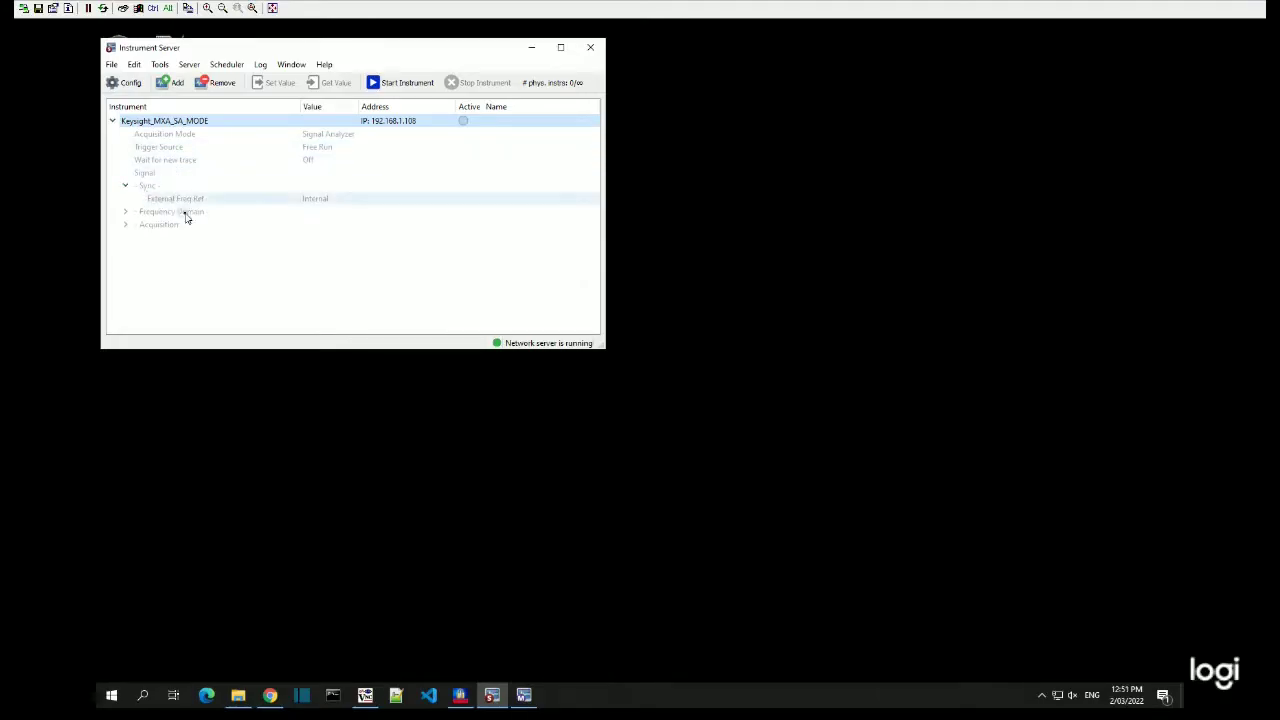
click(125, 186)
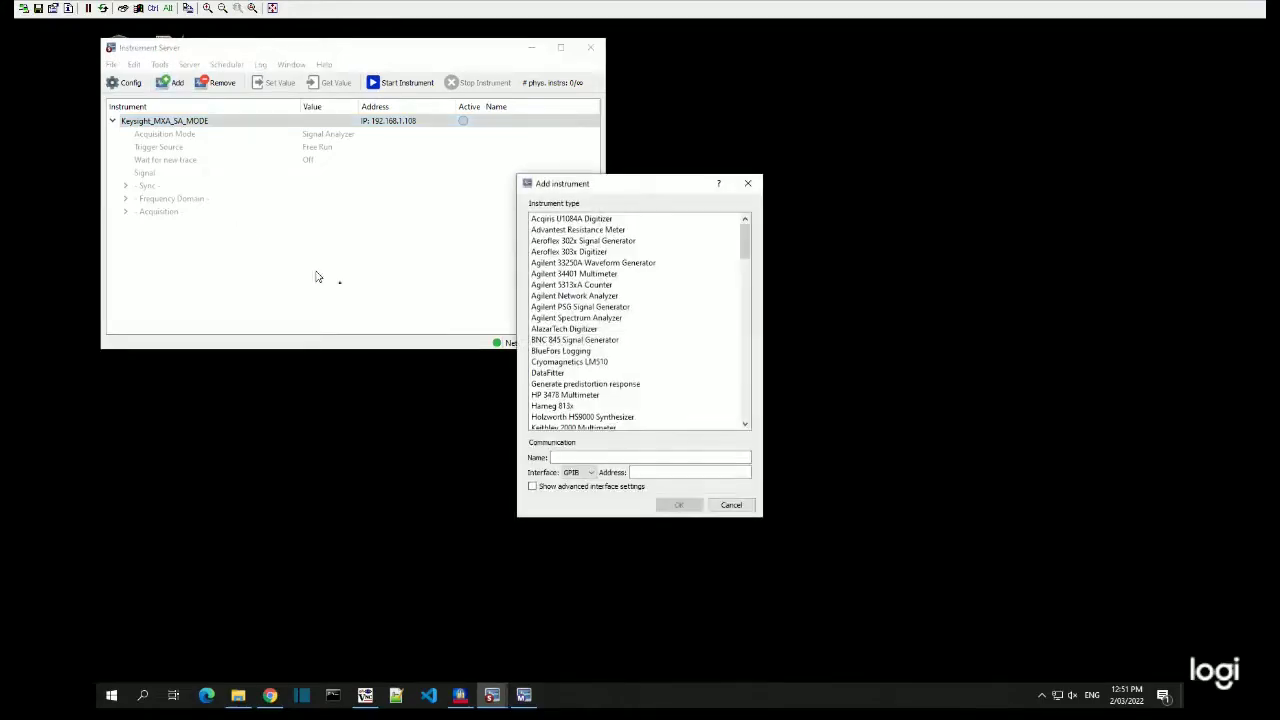
Add a Simple Signal Generator--Data Fitter instrument to the server and view its Function Type parameters
scroll(607, 362, down, 5)
scroll(610, 362, down, 10)
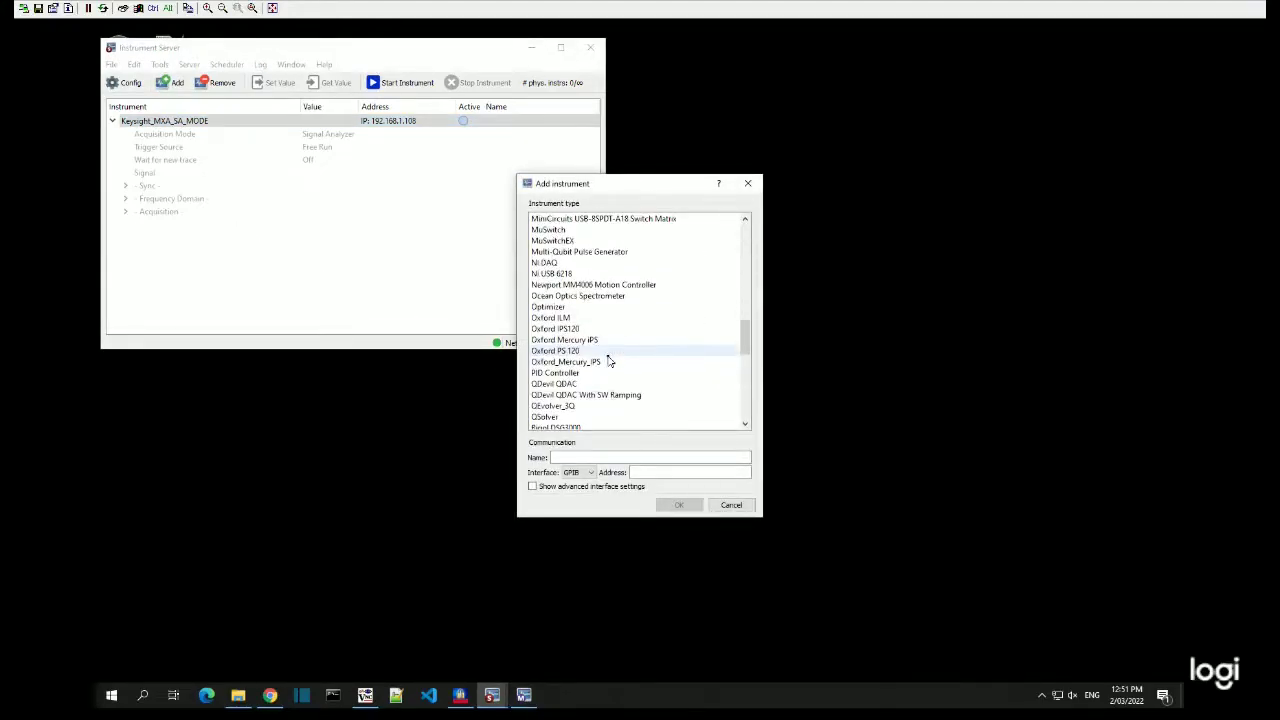
scroll(609, 362, down, 5)
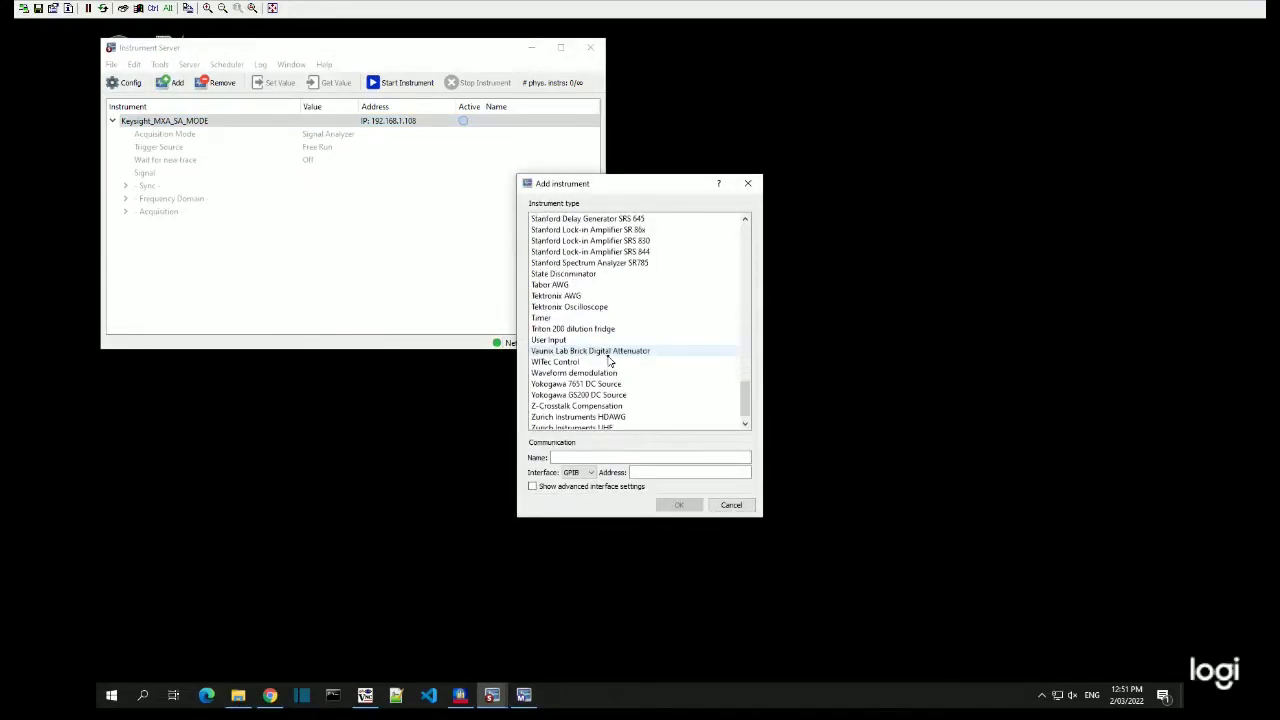
scroll(611, 358, up, 2)
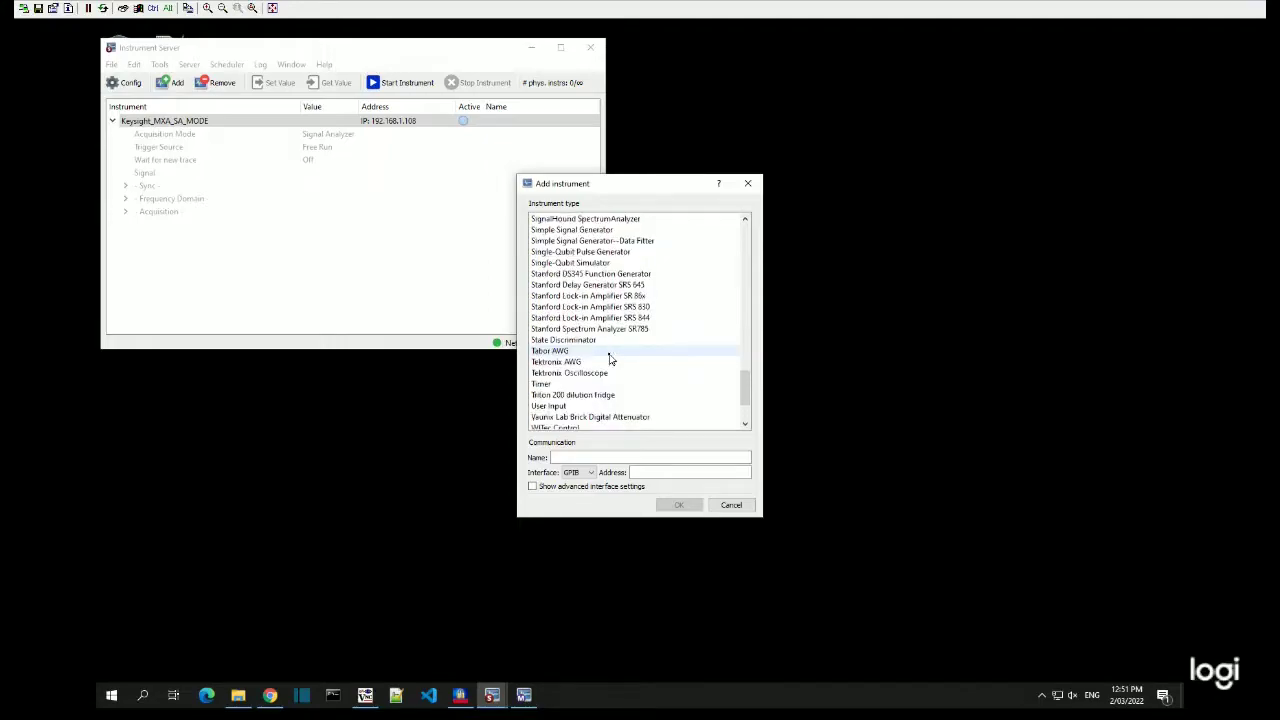
click(646, 249)
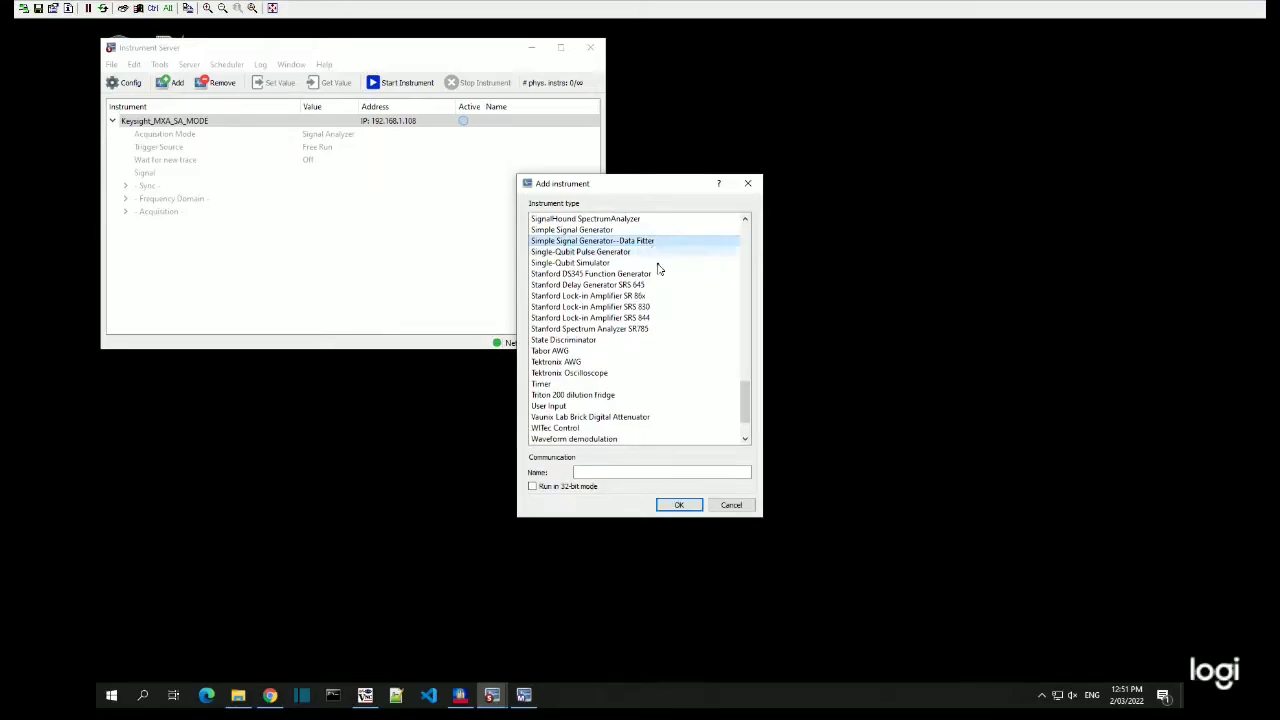
click(679, 506)
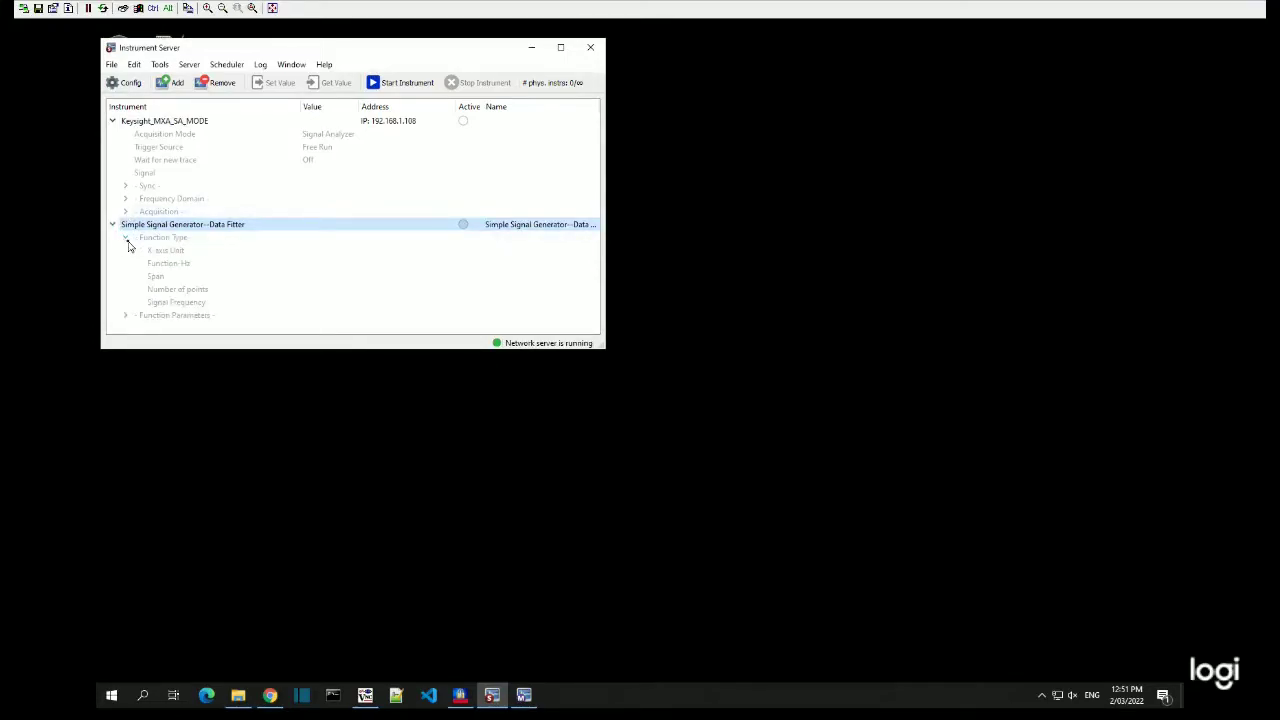
click(183, 291)
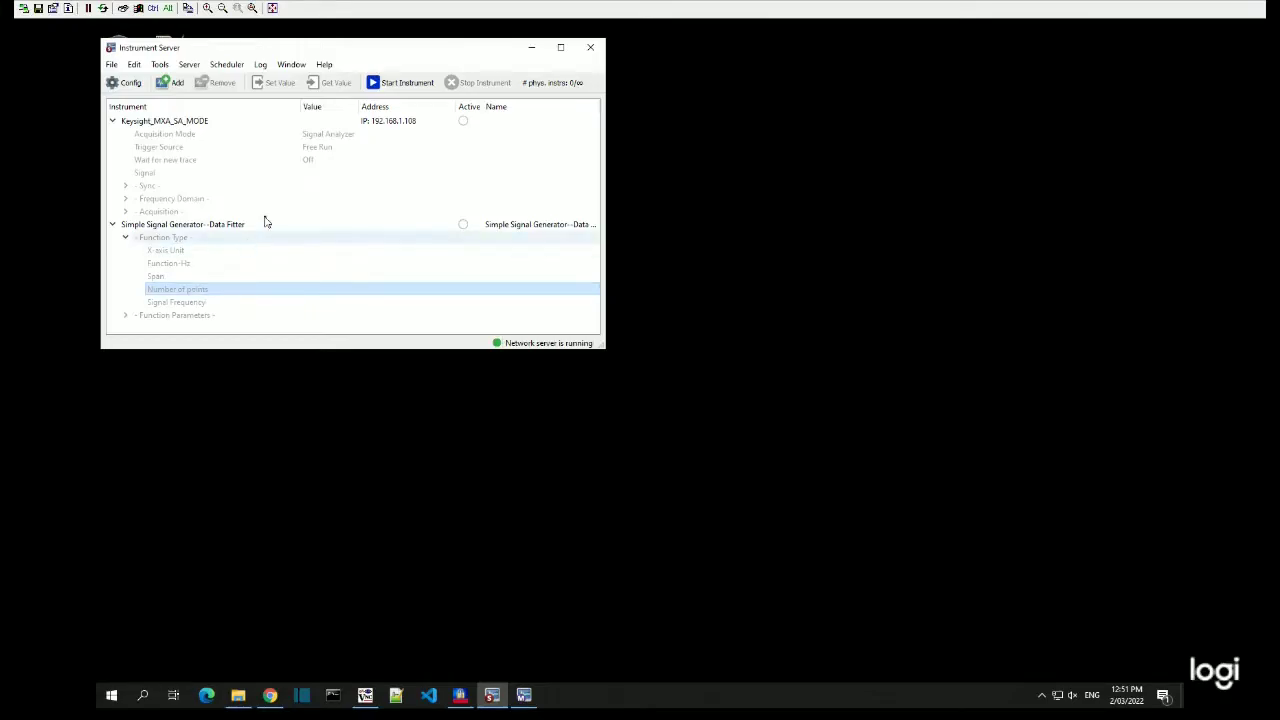
Start both the Keysight_MXA_SA_MODE and the Simple Signal Generator--Data Fitter instruments
click(185, 125)
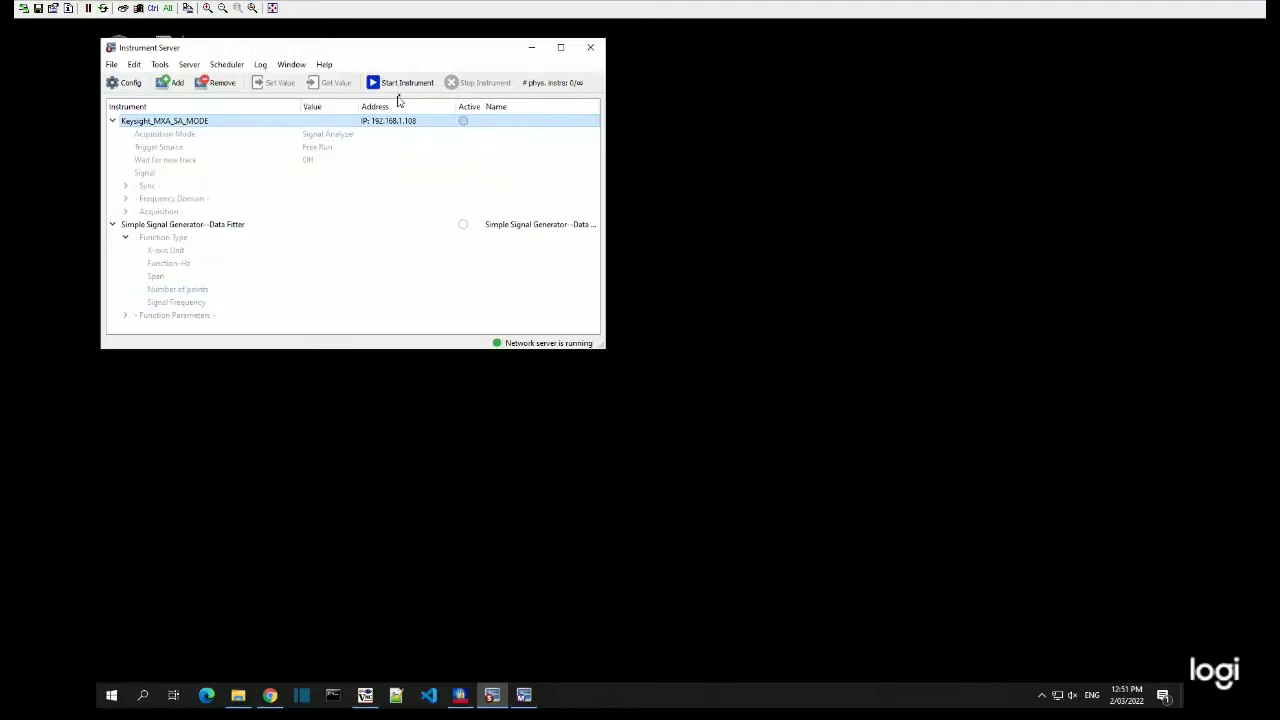
click(383, 86)
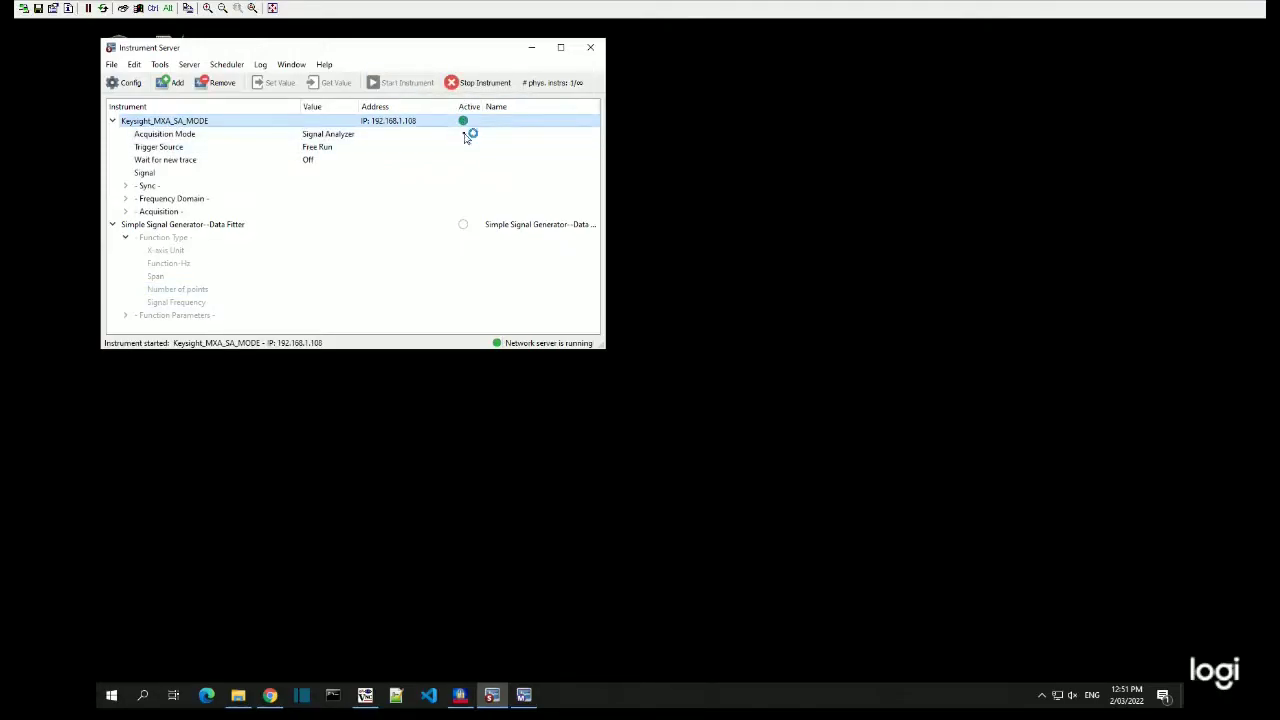
click(238, 224)
click(388, 86)
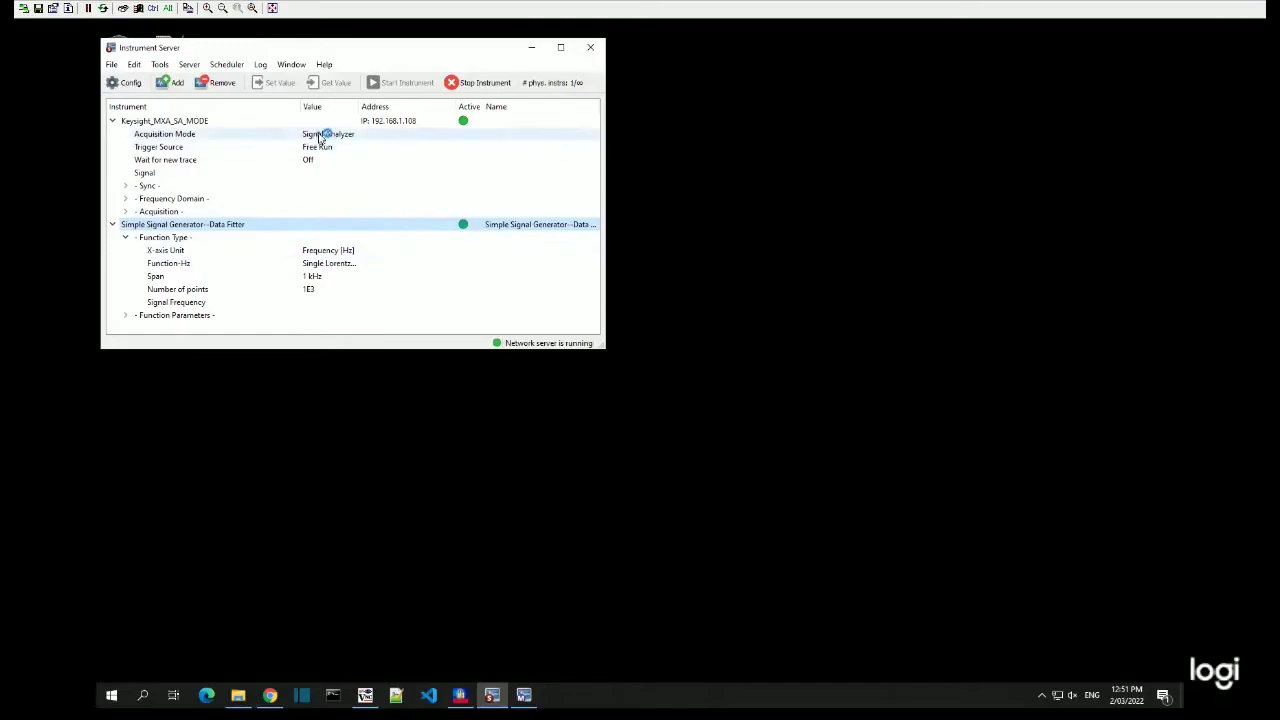
Show the Measurement Editor and reposition its window over the Instrument Server
click(293, 65)
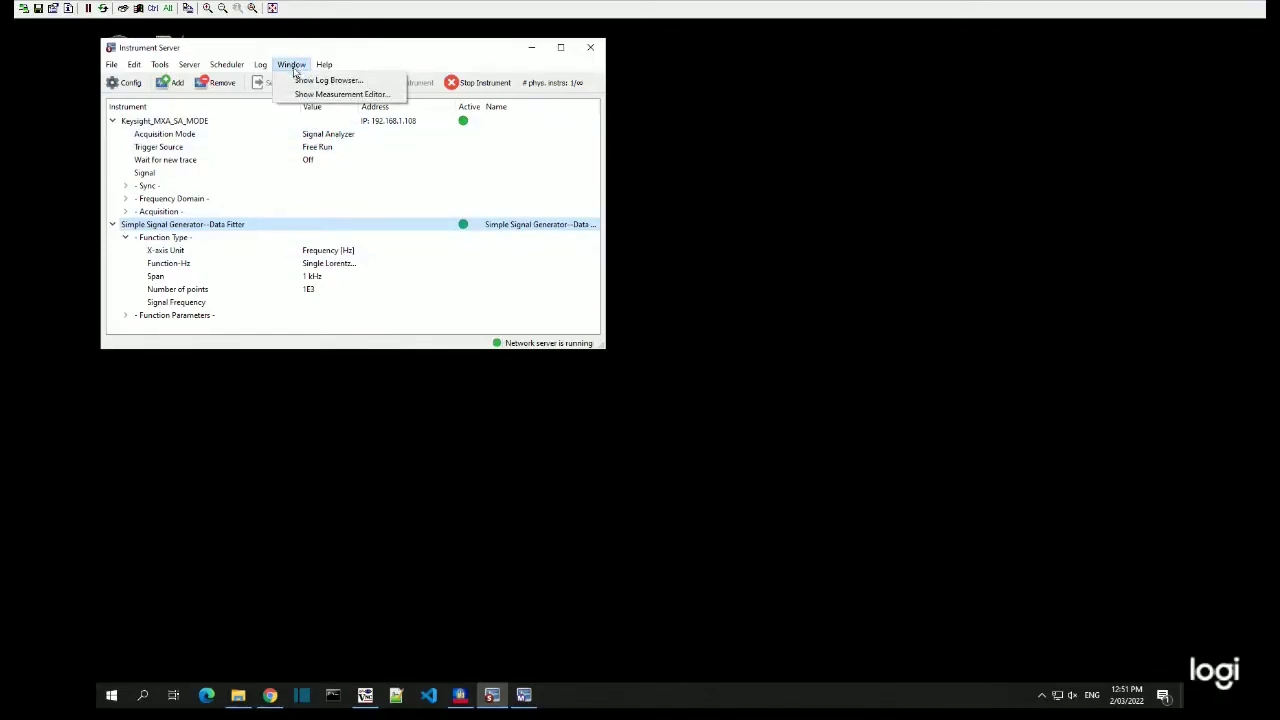
click(335, 94)
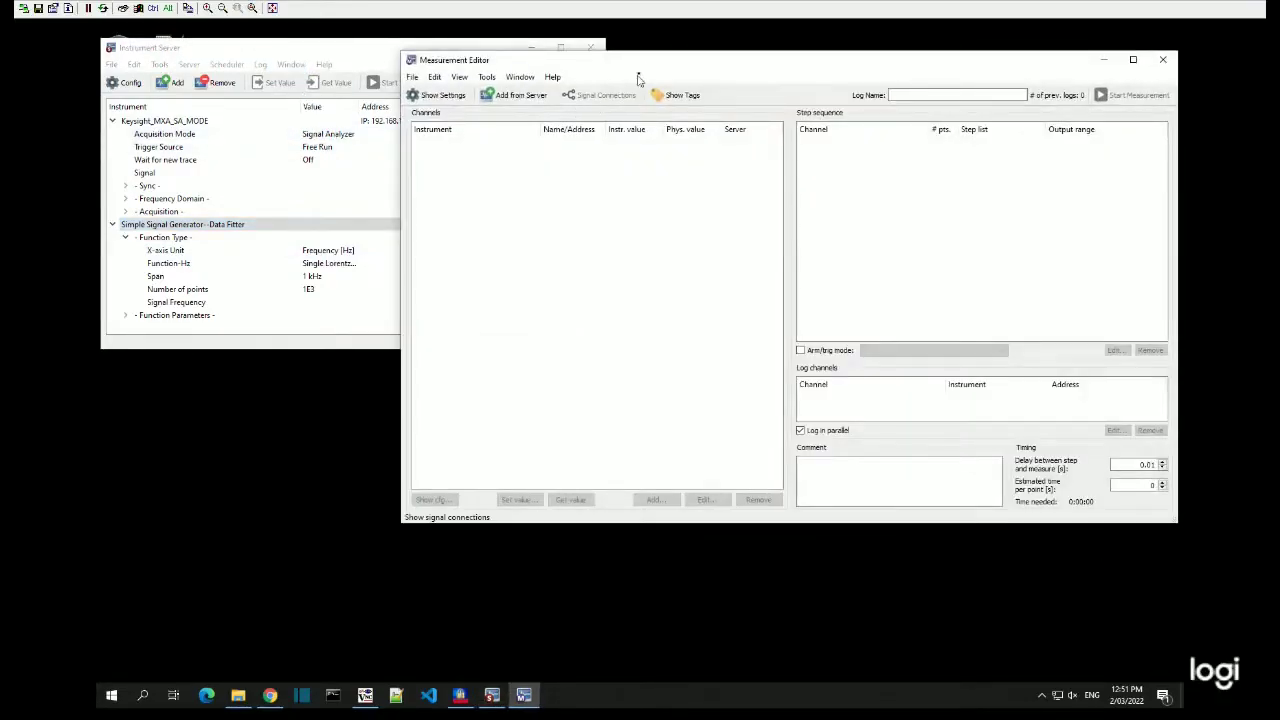
drag(645, 68, 343, 88)
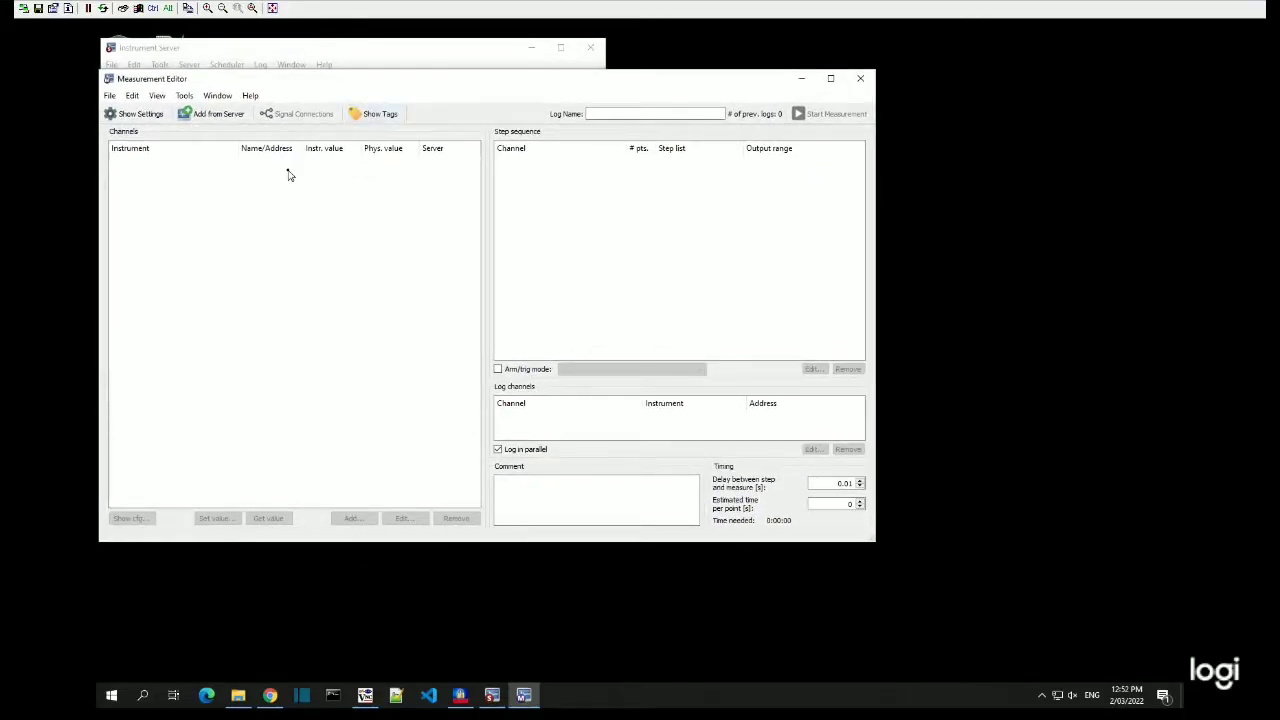
Add Keysight_MXA_SA_MODE and Simple Signal Generator--Data Fitter from the localhost server to the measurement channels
click(212, 114)
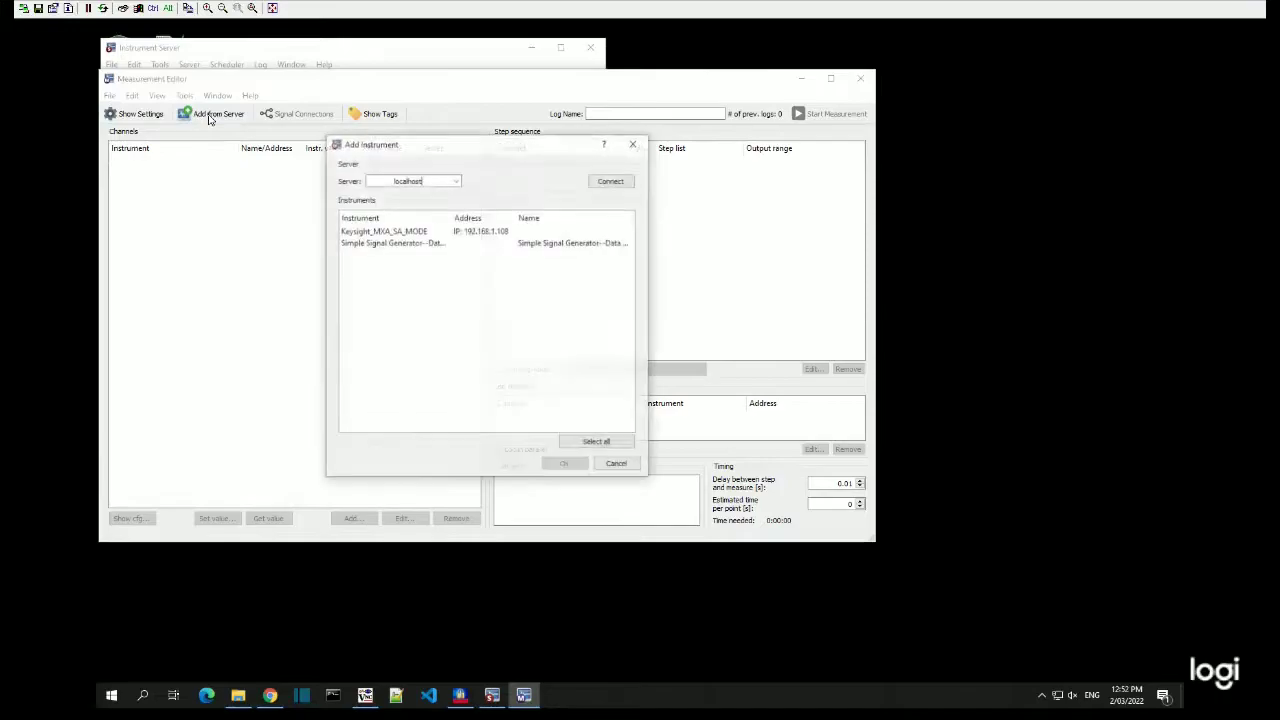
click(403, 232)
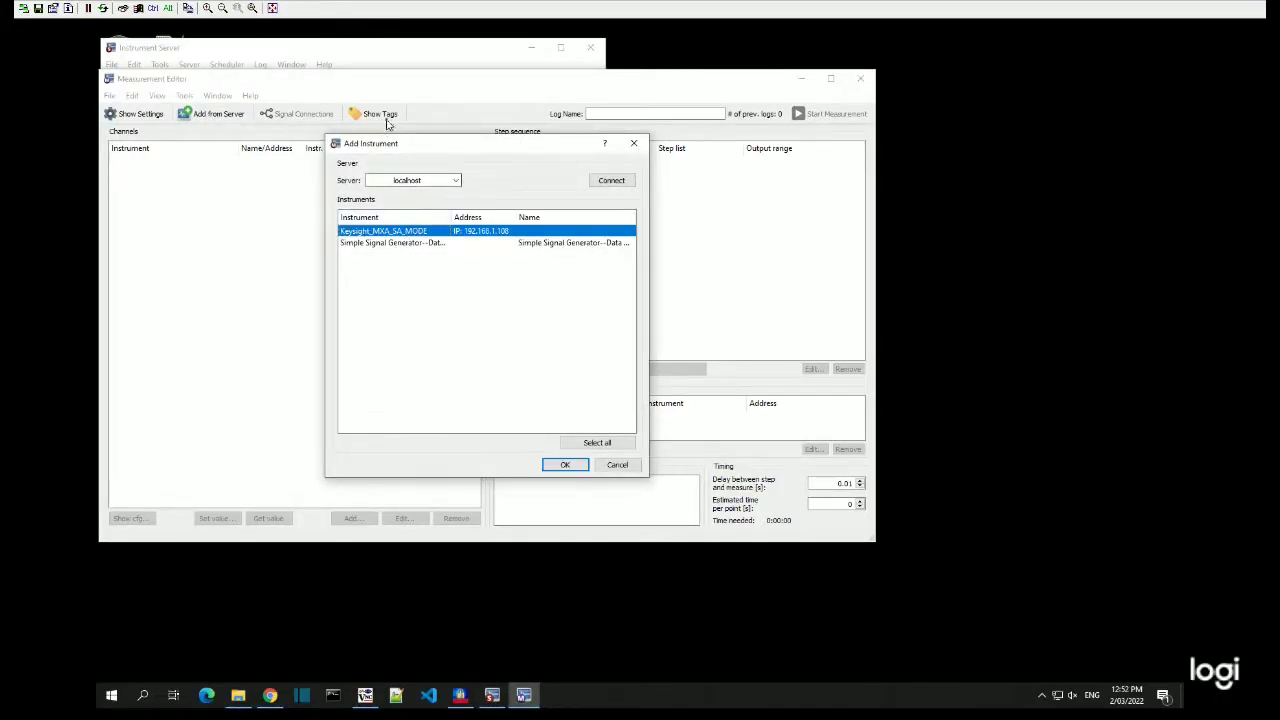
click(431, 245)
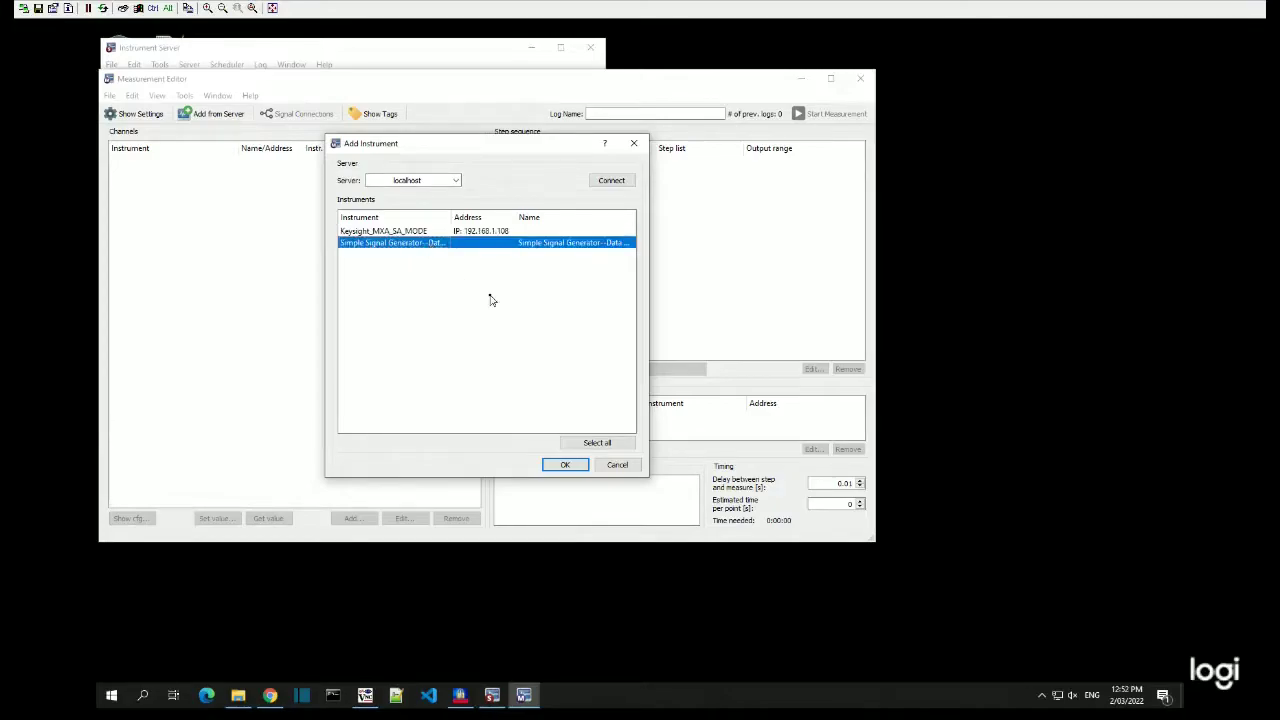
click(431, 232)
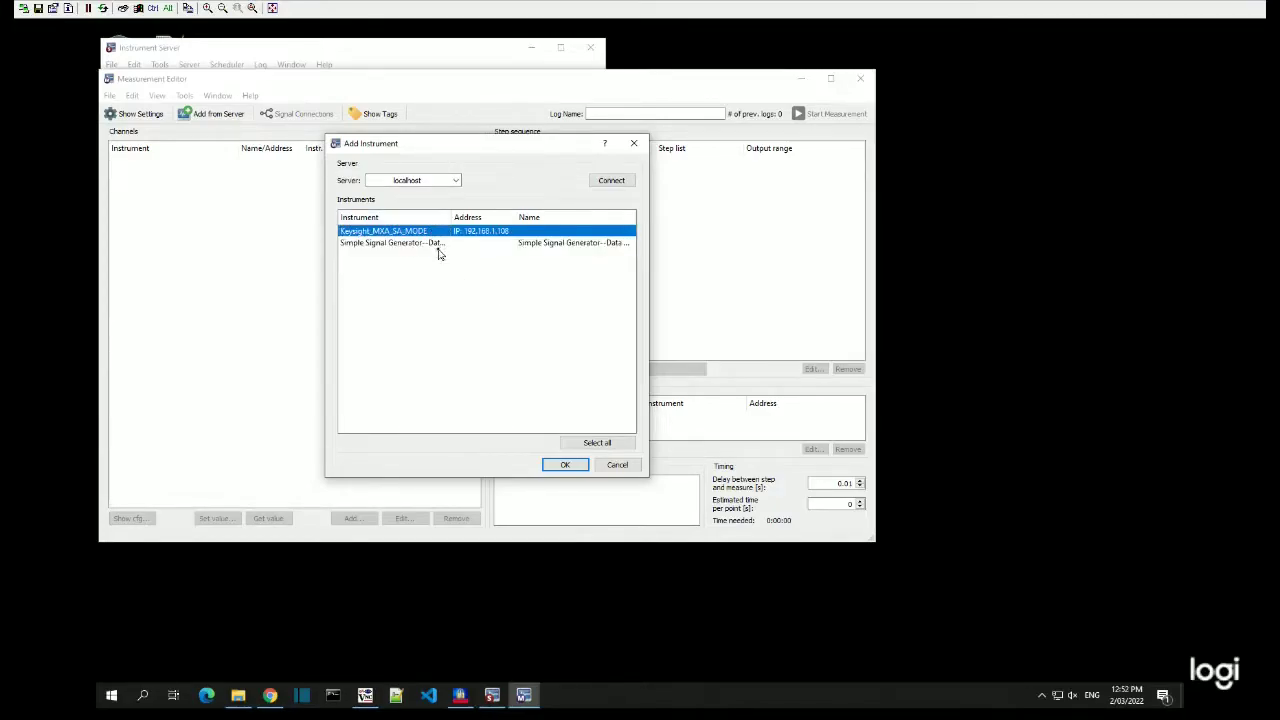
ctrl+click(441, 245)
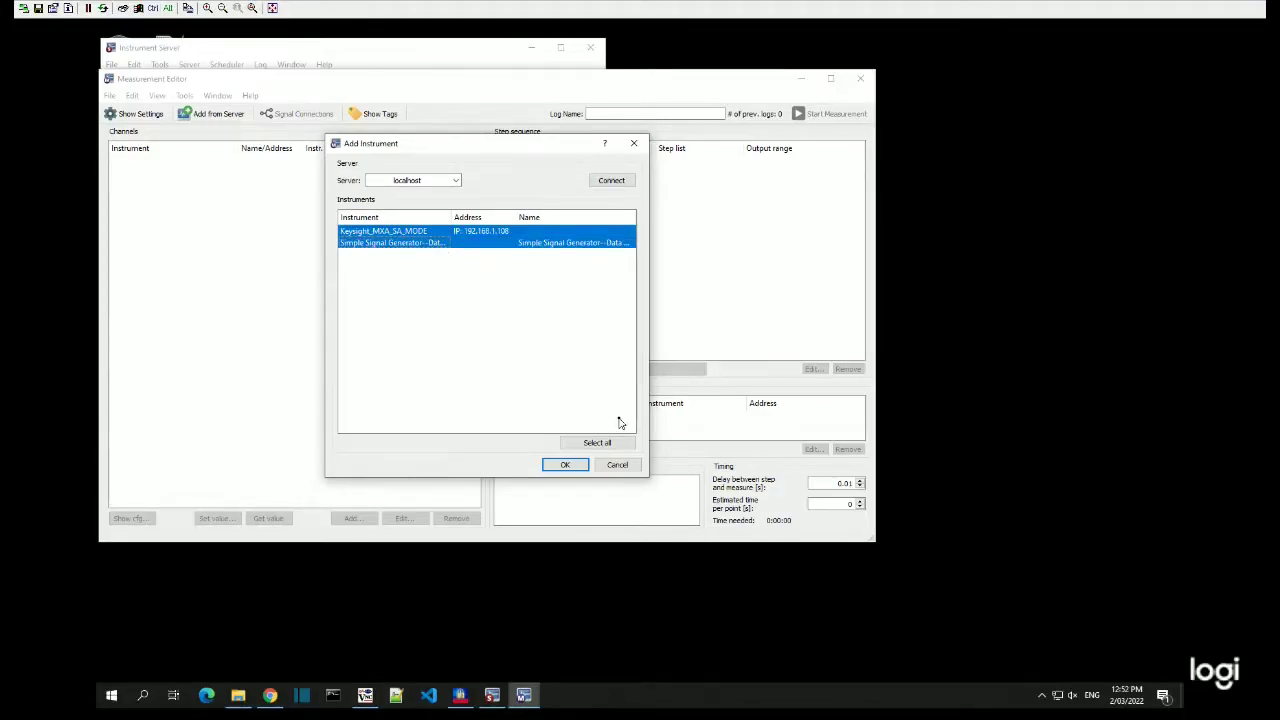
click(568, 466)
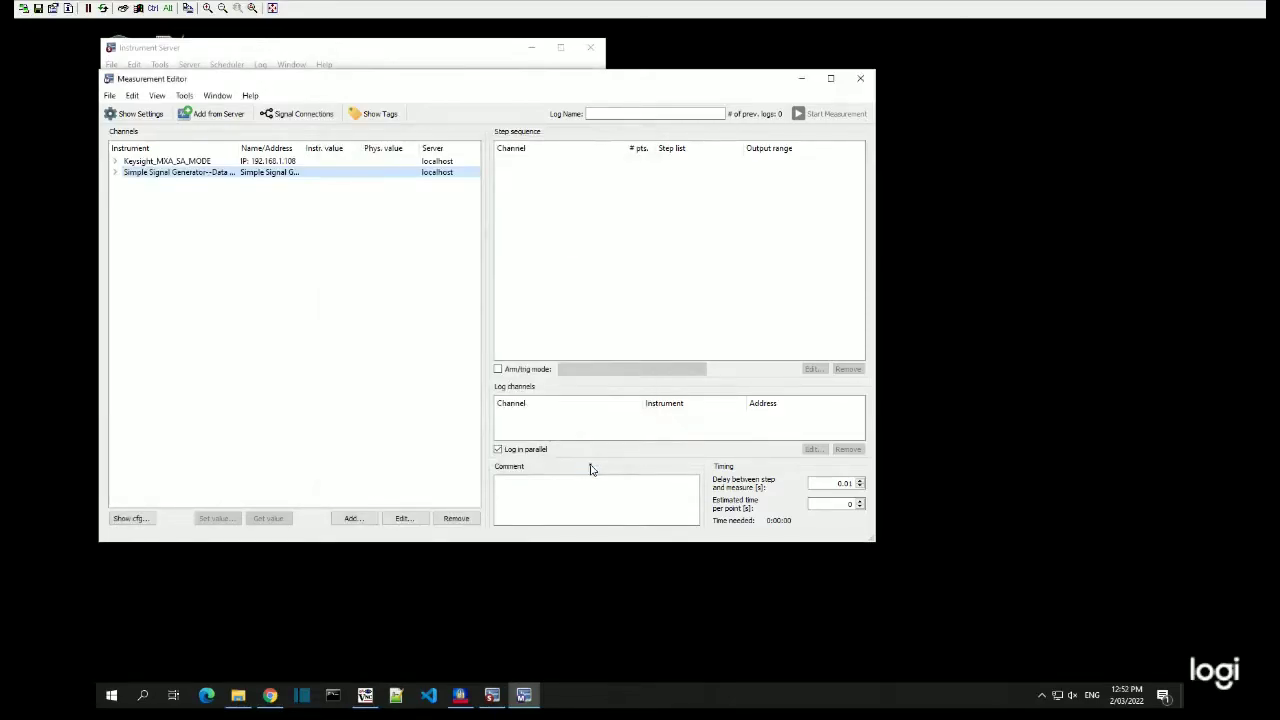
Expand the instruments' channels and add the Keysight_MXA_SA_MODE Signal channel to the log channels
click(116, 162)
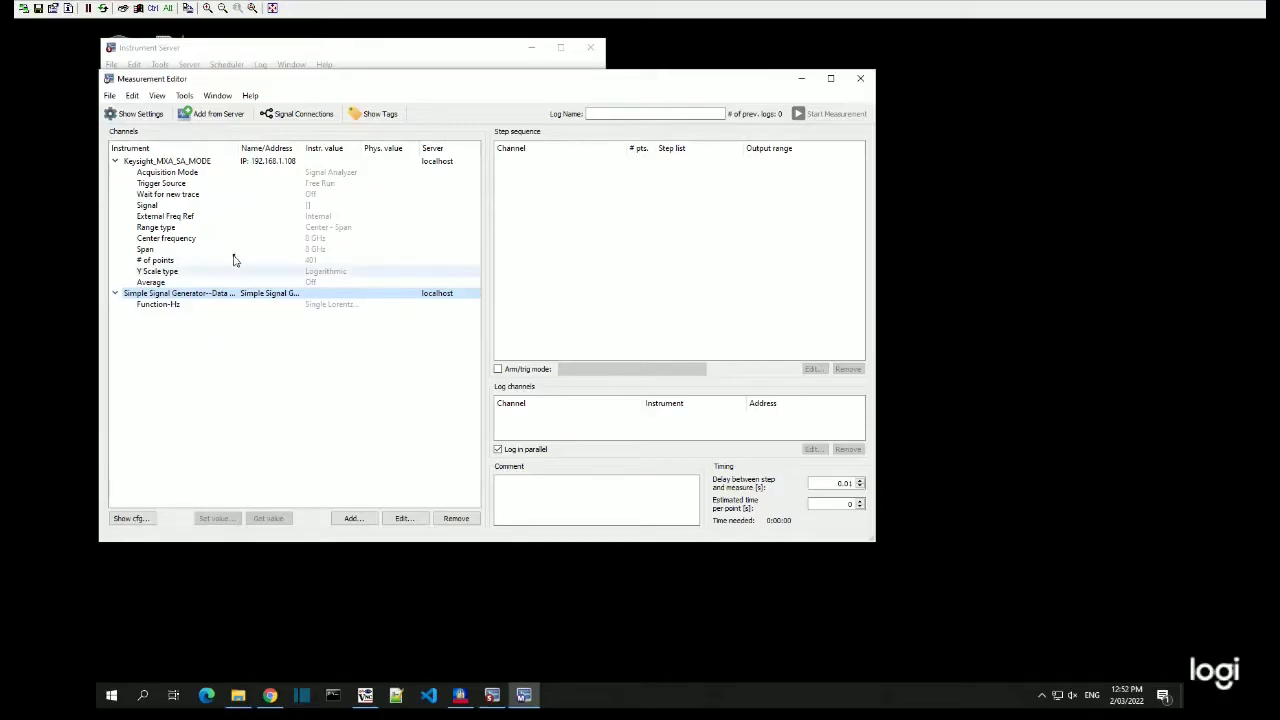
click(210, 207)
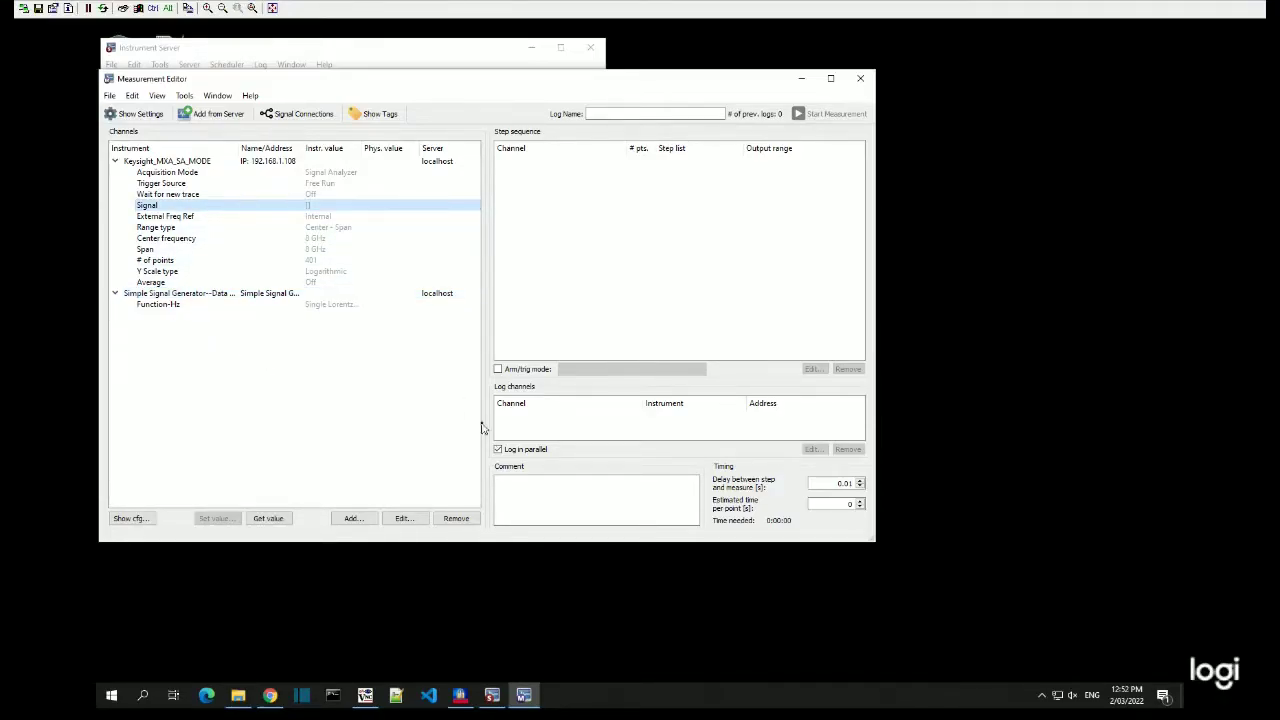
click(545, 436)
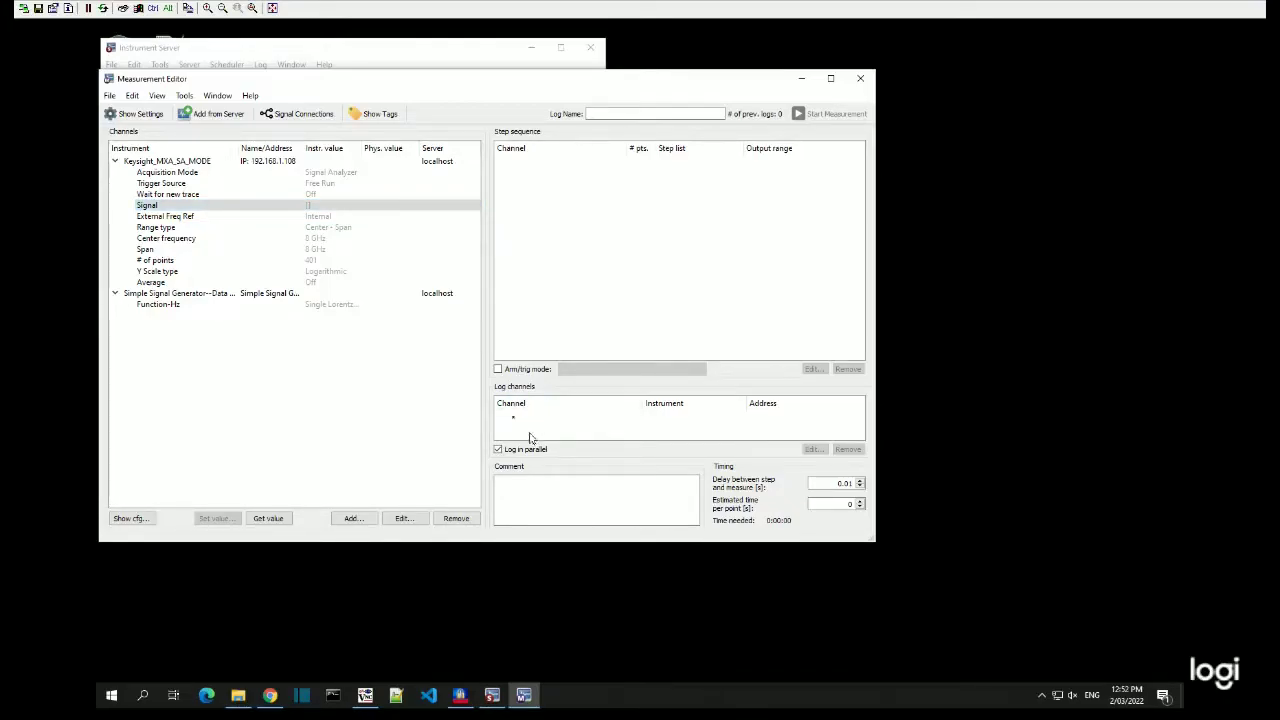
click(189, 207)
drag(189, 207, 575, 427)
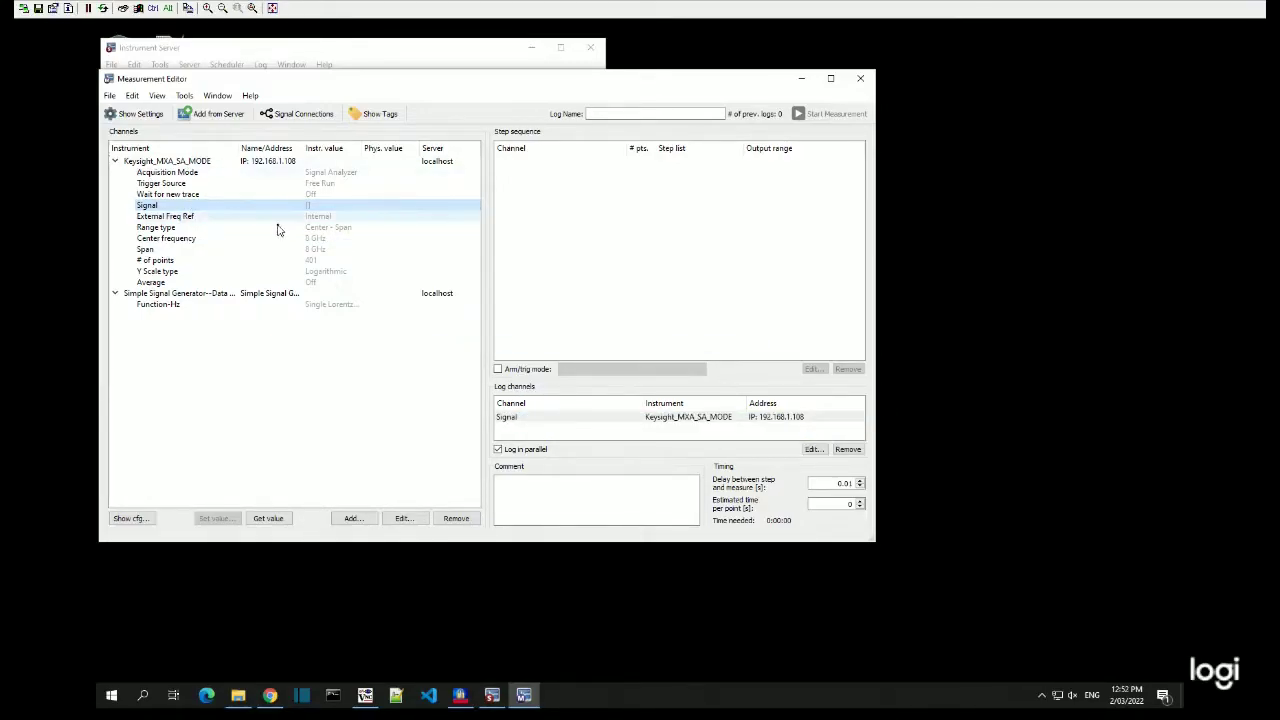
Add the analyzer's Center frequency channel to the log channels, and remove it again
click(183, 231)
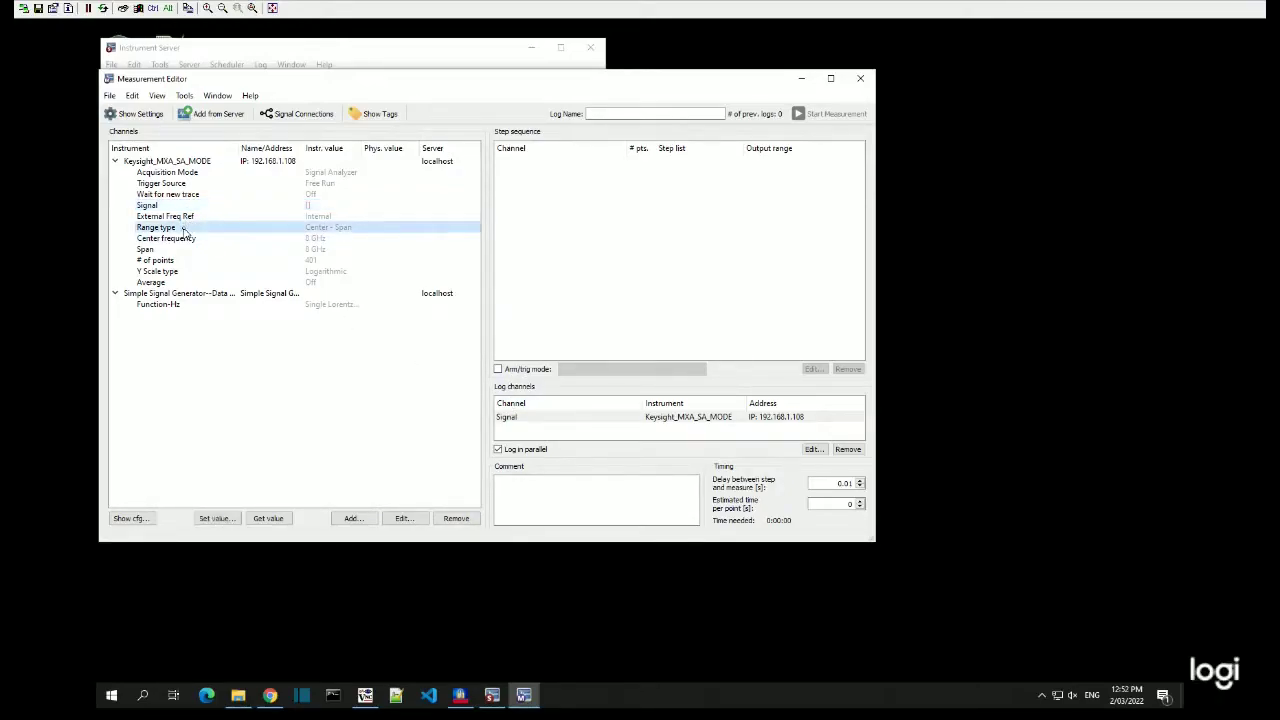
drag(184, 238, 590, 443)
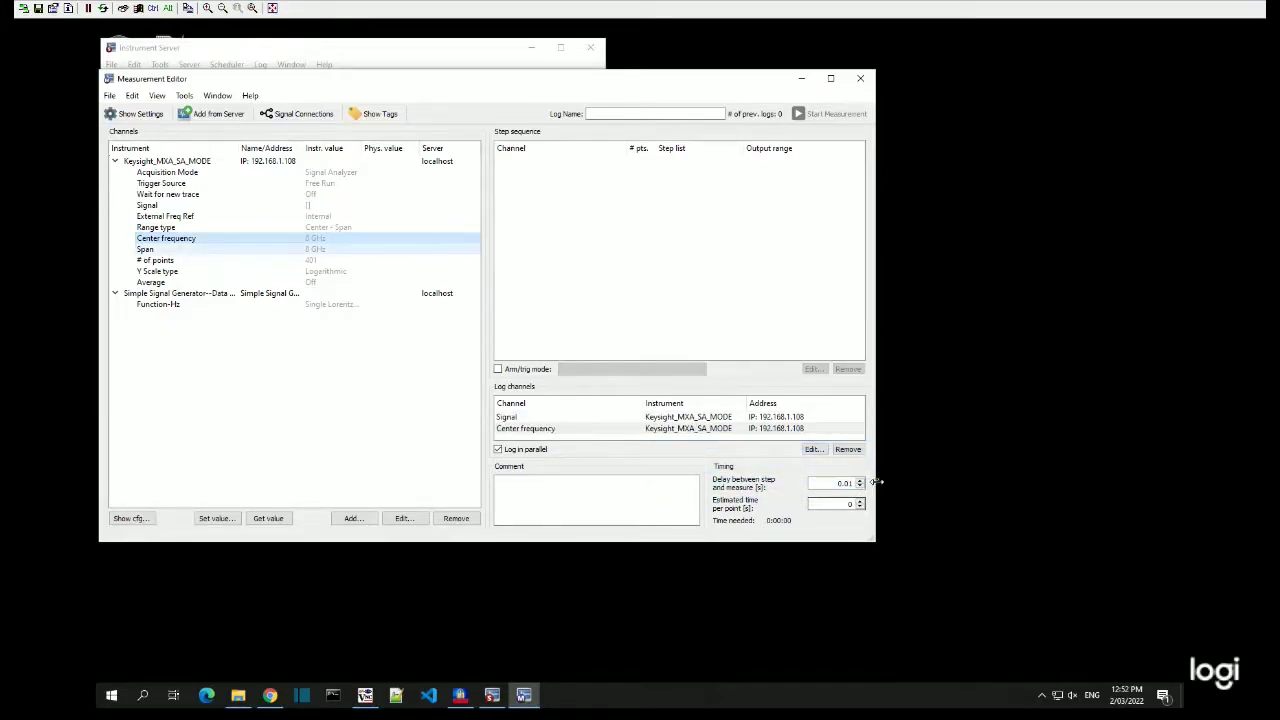
click(846, 451)
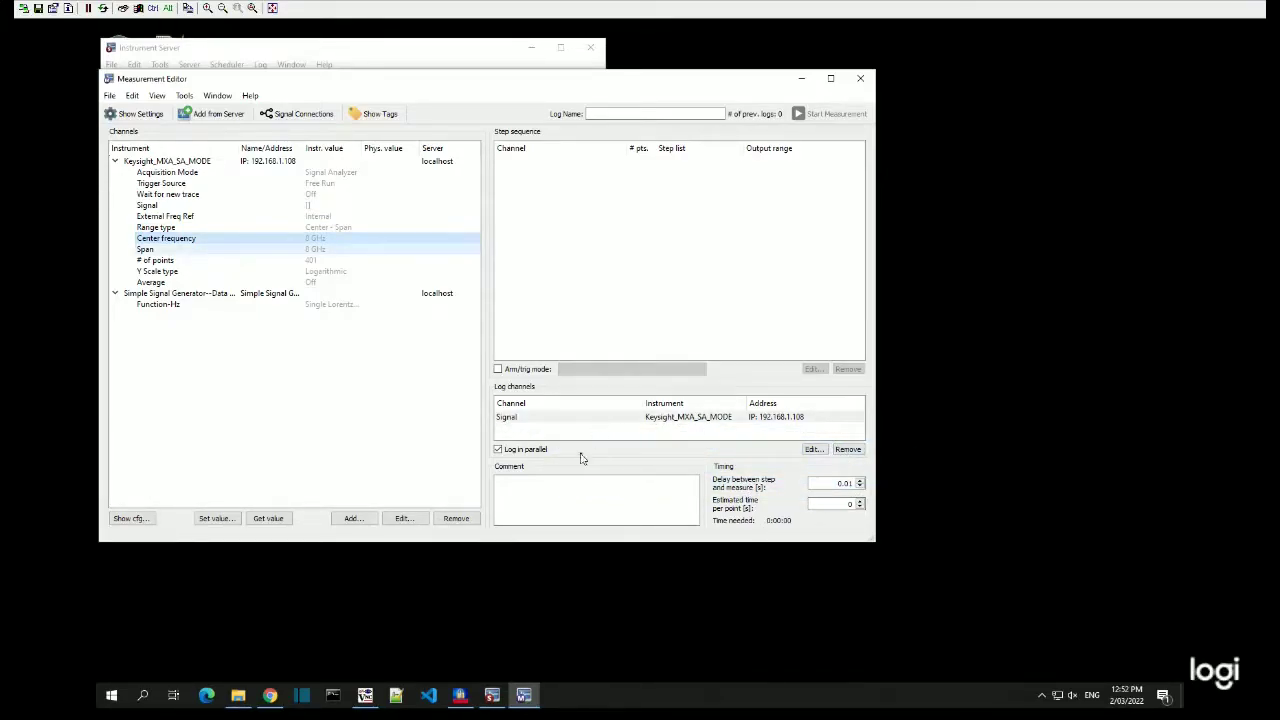
Switch to the analyzer's TightVNC Viewer and set its center frequency to 1.18 GHz
click(365, 695)
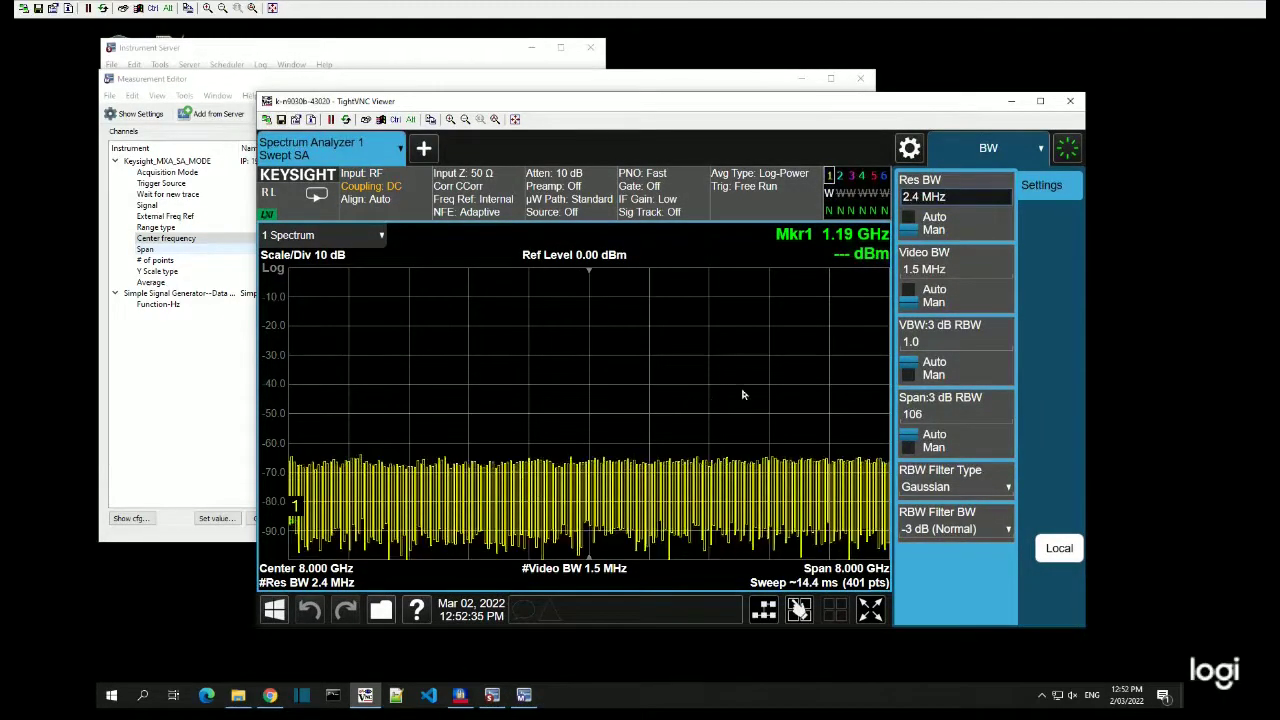
click(323, 570)
key(Escape)
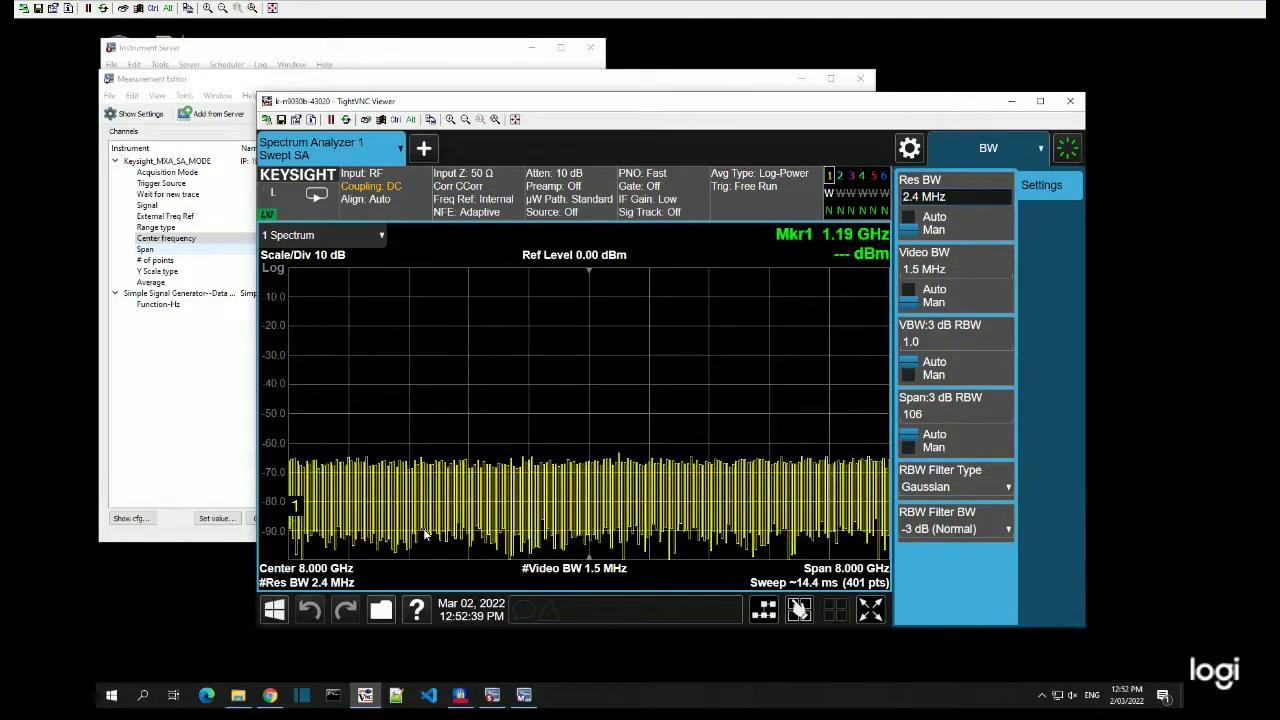
click(325, 570)
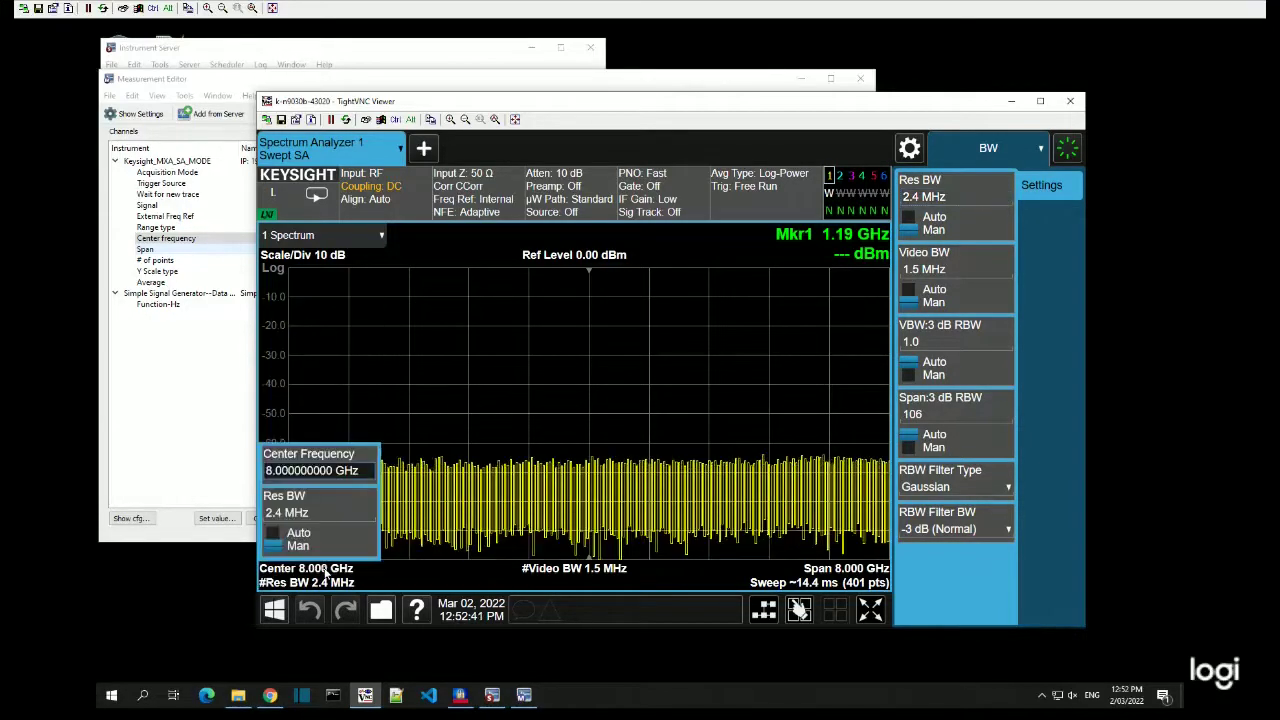
click(323, 474)
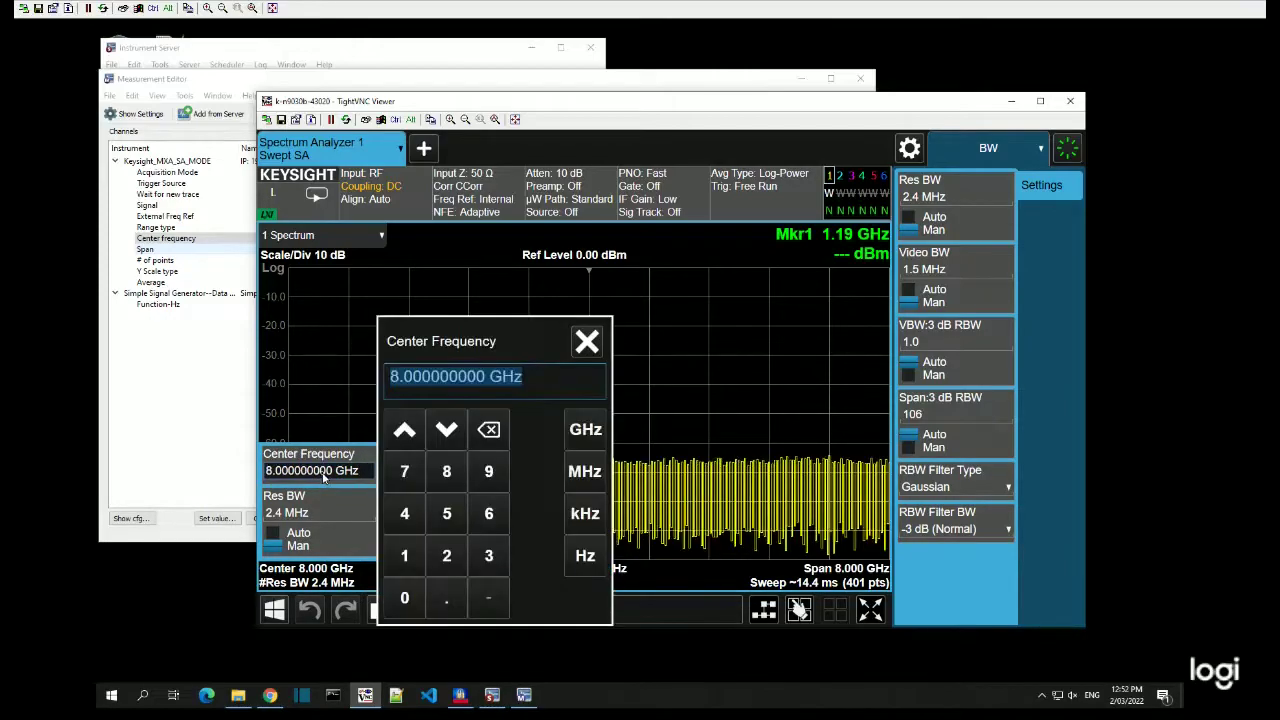
click(405, 556)
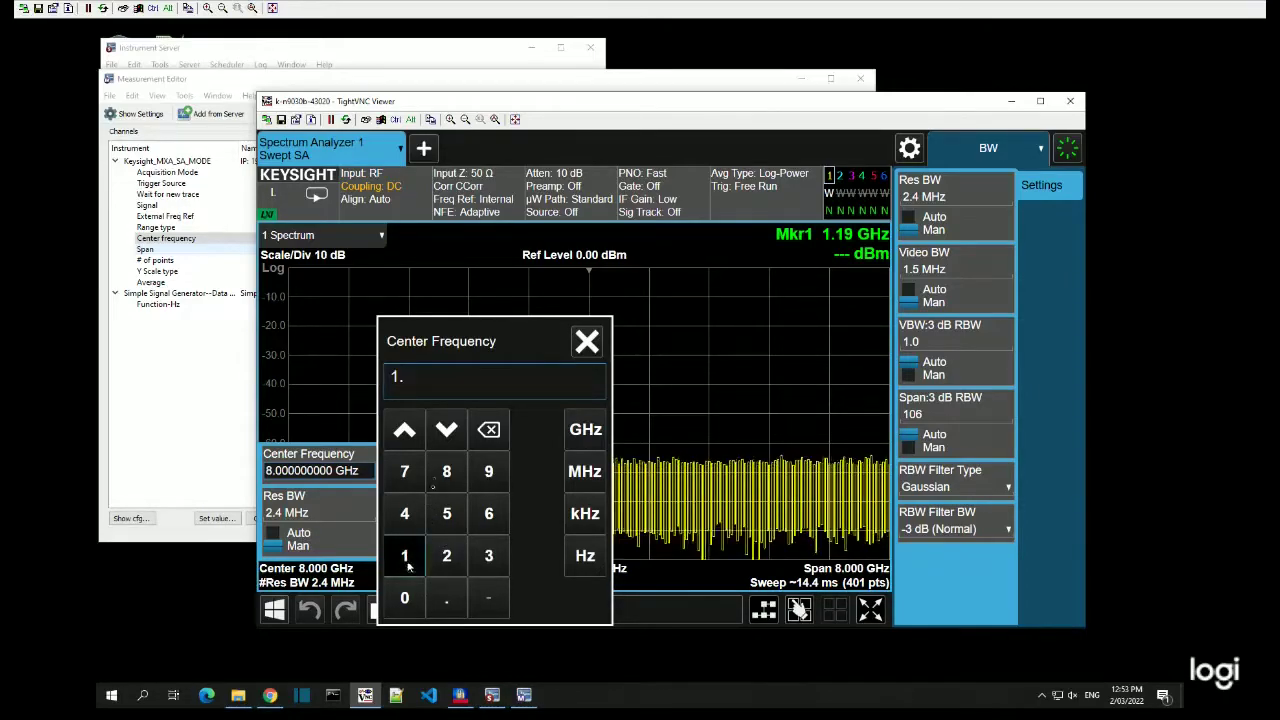
click(574, 440)
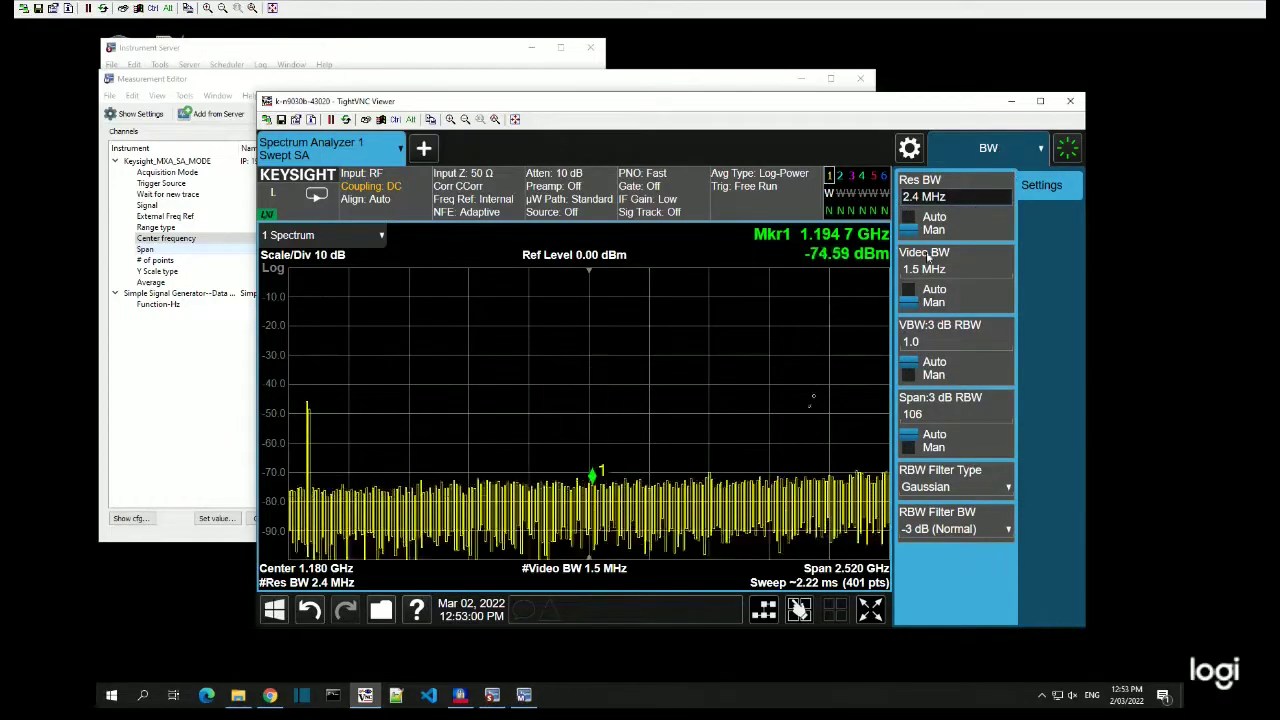
Set the spectrum analyzer's frequency span to 500 MHz
click(846, 567)
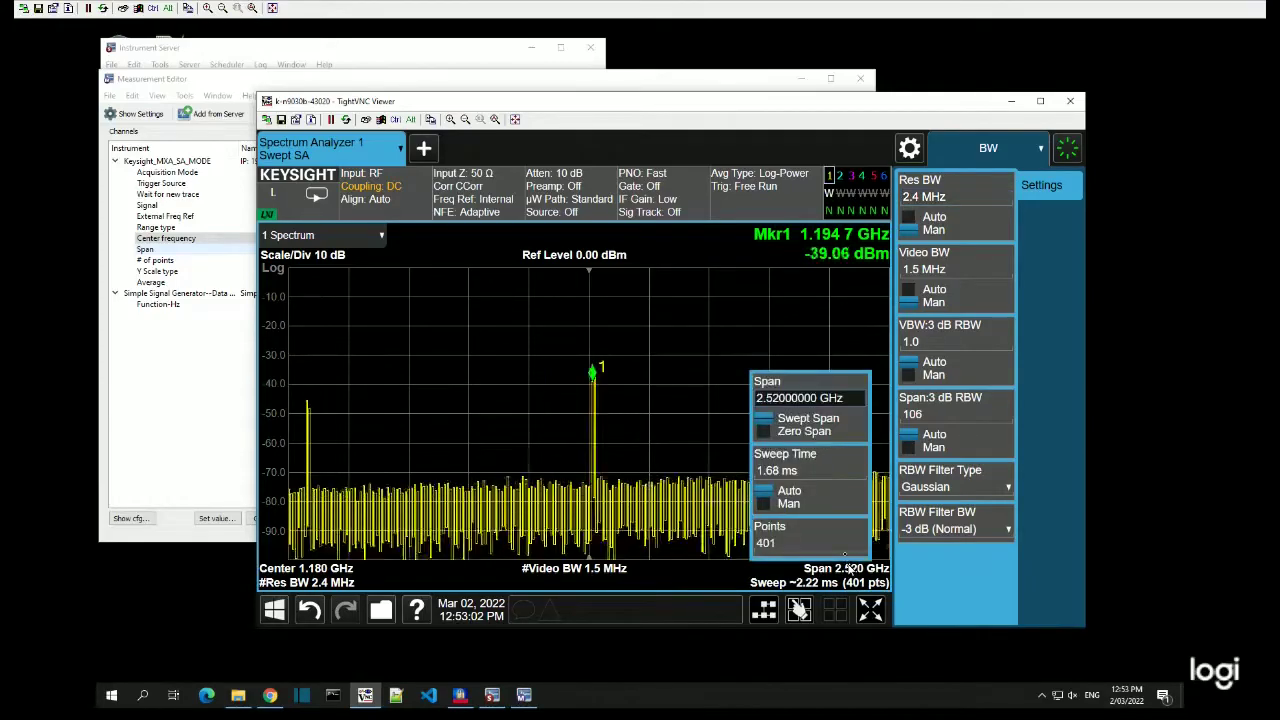
click(807, 399)
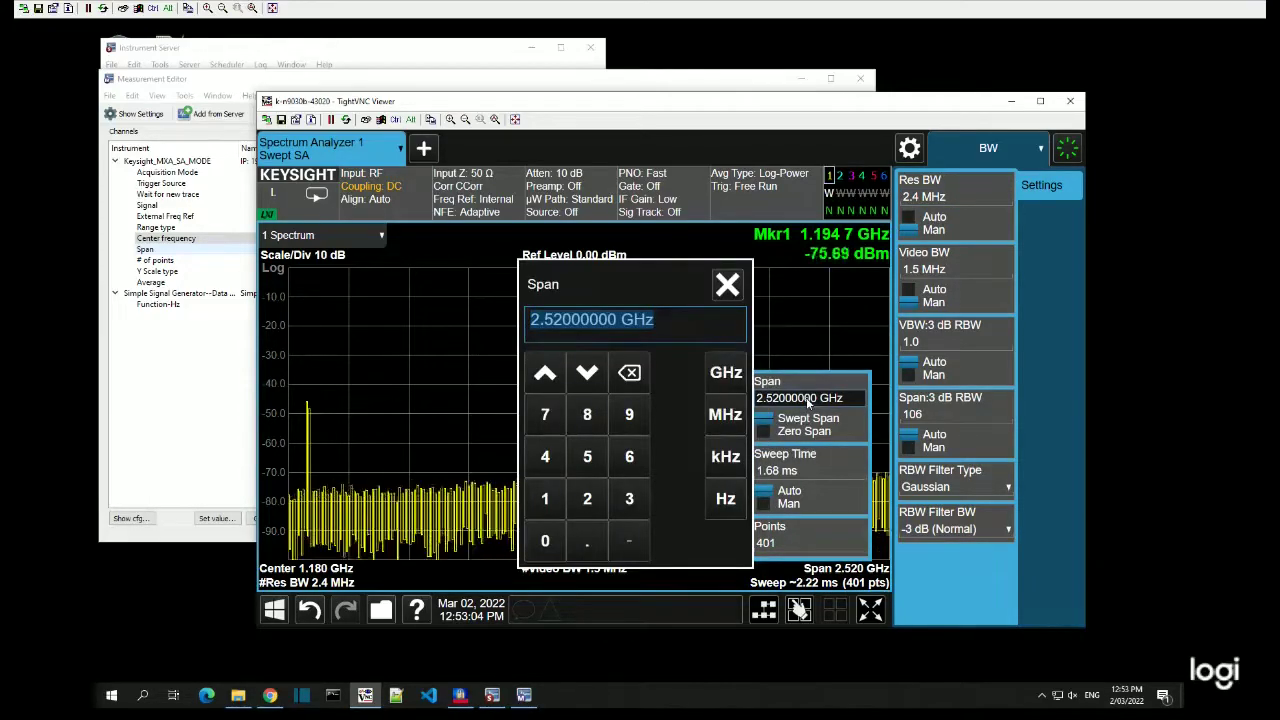
text(500m)
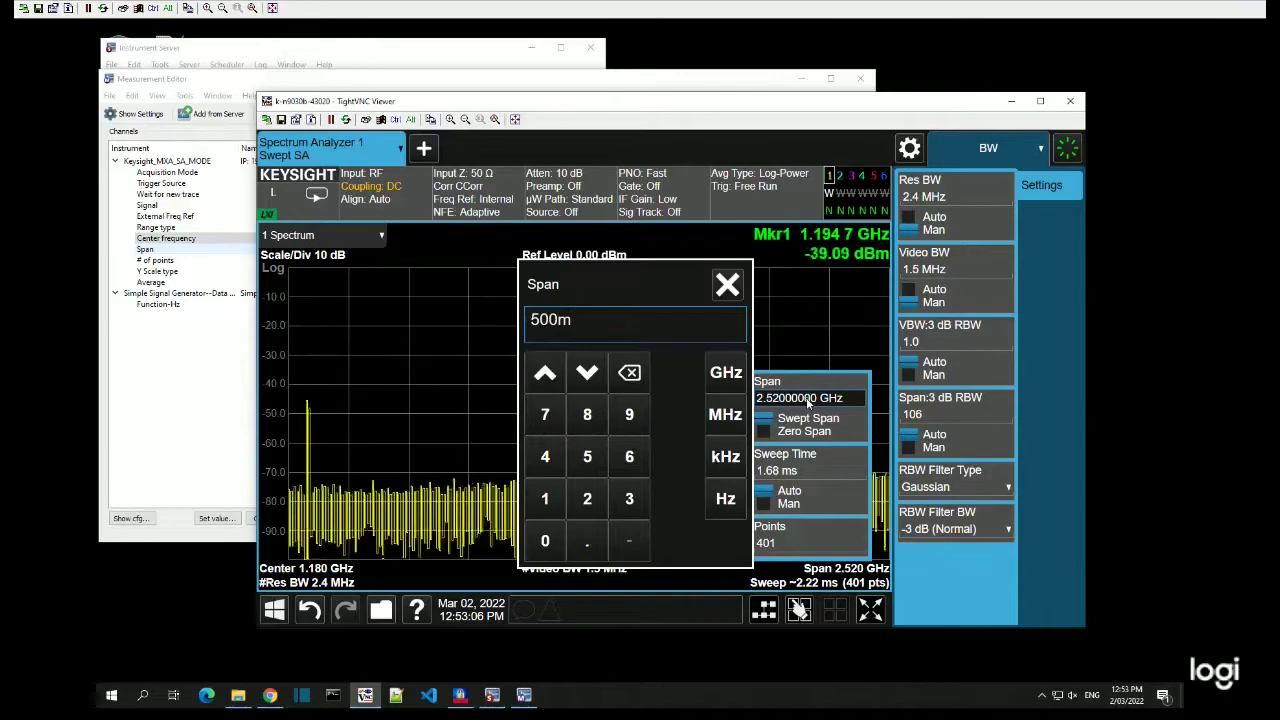
click(725, 415)
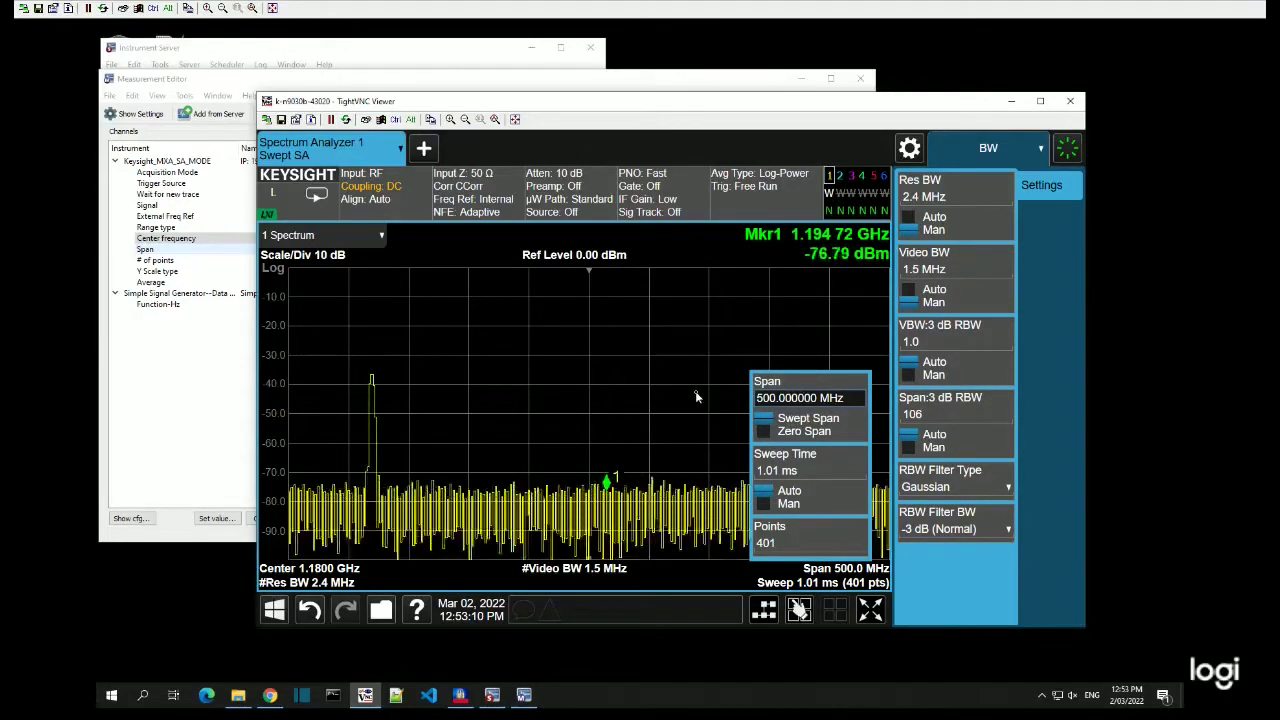
Set the spectrum analyzer's resolution bandwidth to 1.5 MHz
click(955, 197)
click(990, 148)
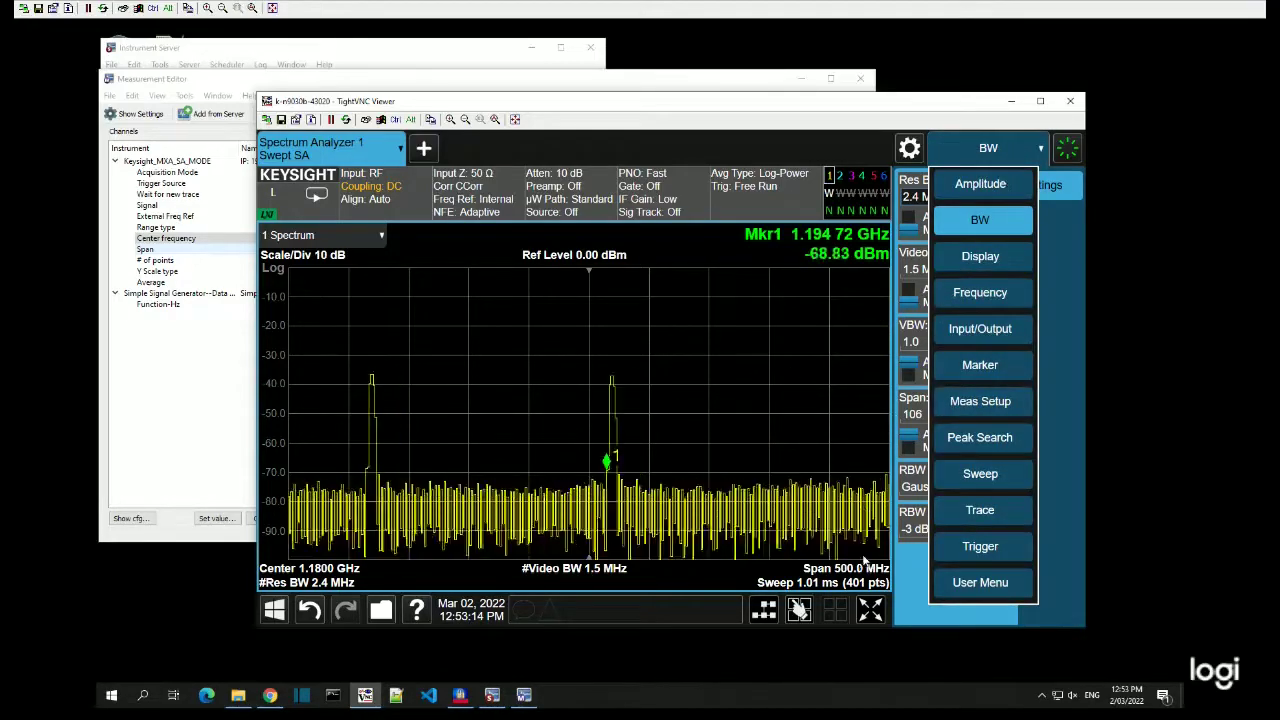
click(980, 222)
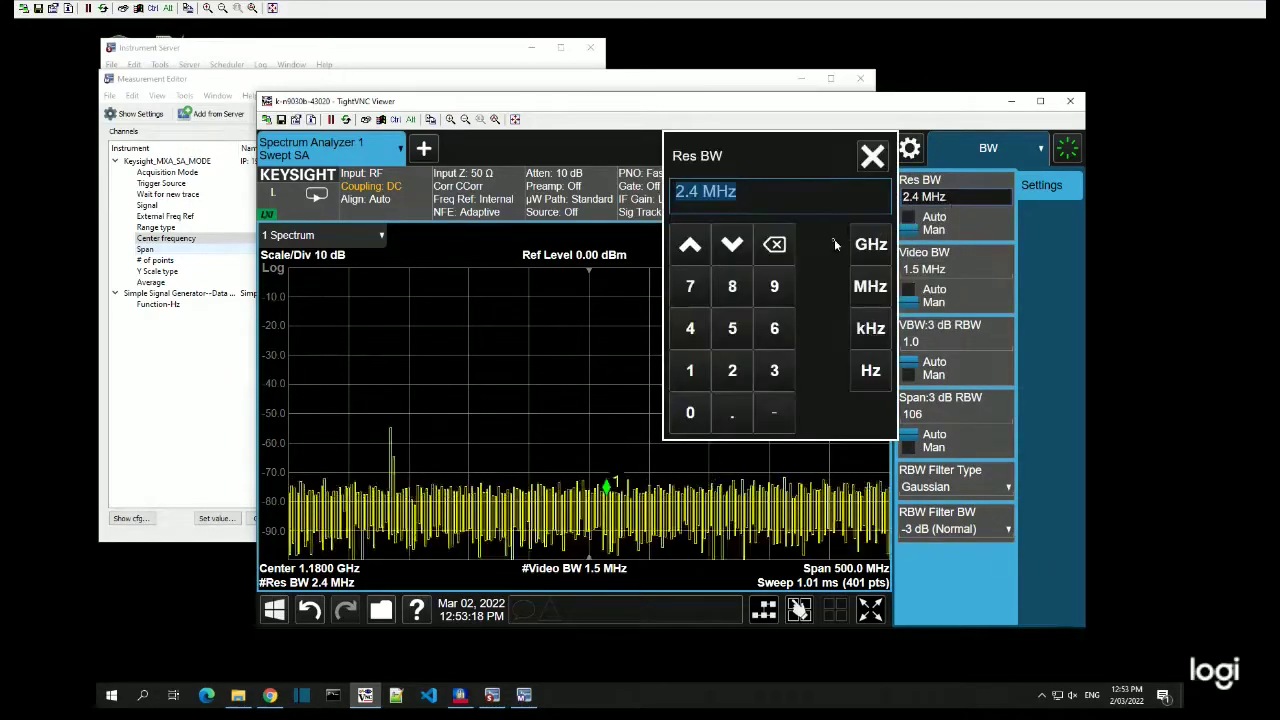
click(855, 245)
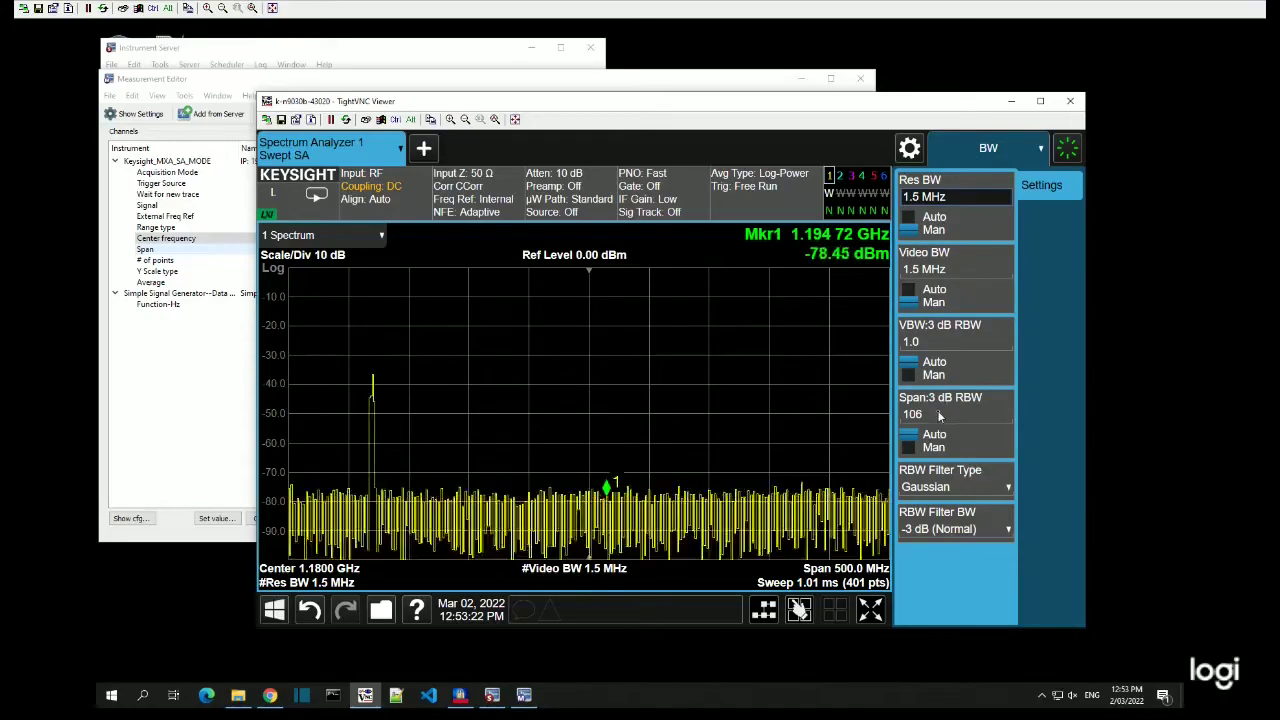
Set the number of sweep points in the analyzer's sweep configuration to 1601
click(995, 152)
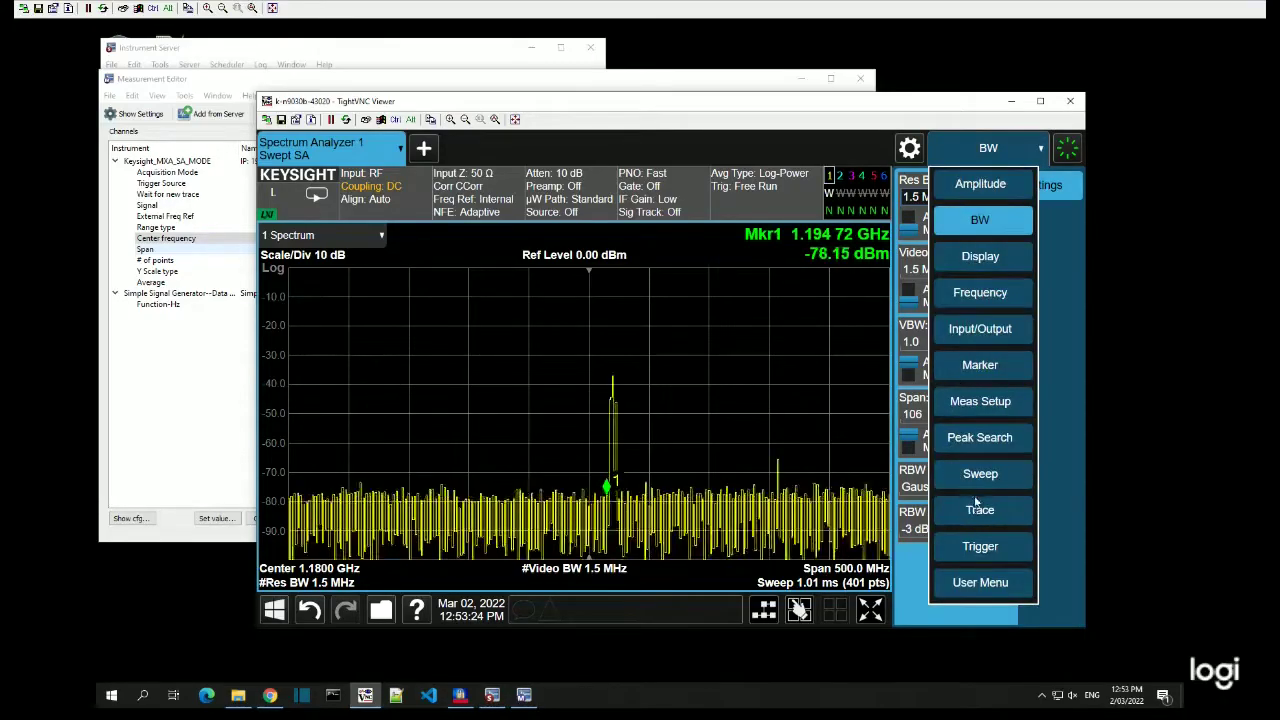
click(976, 477)
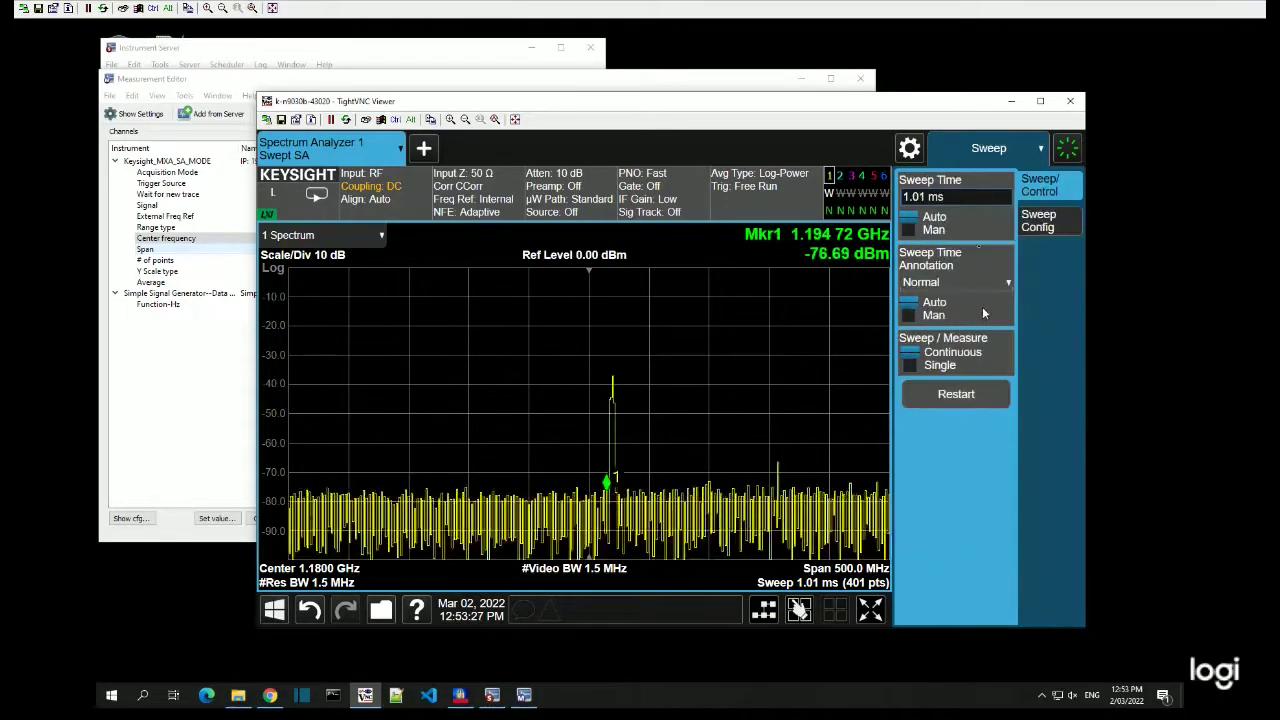
click(1038, 224)
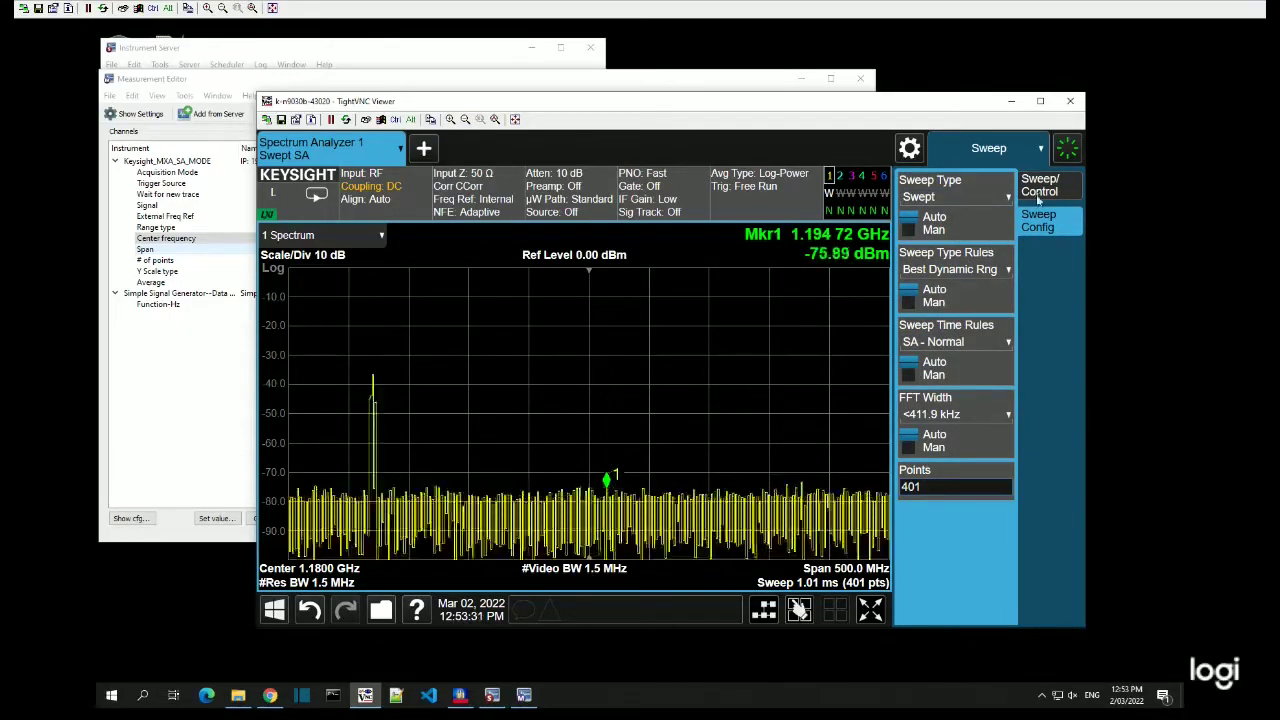
click(948, 487)
text(1601)
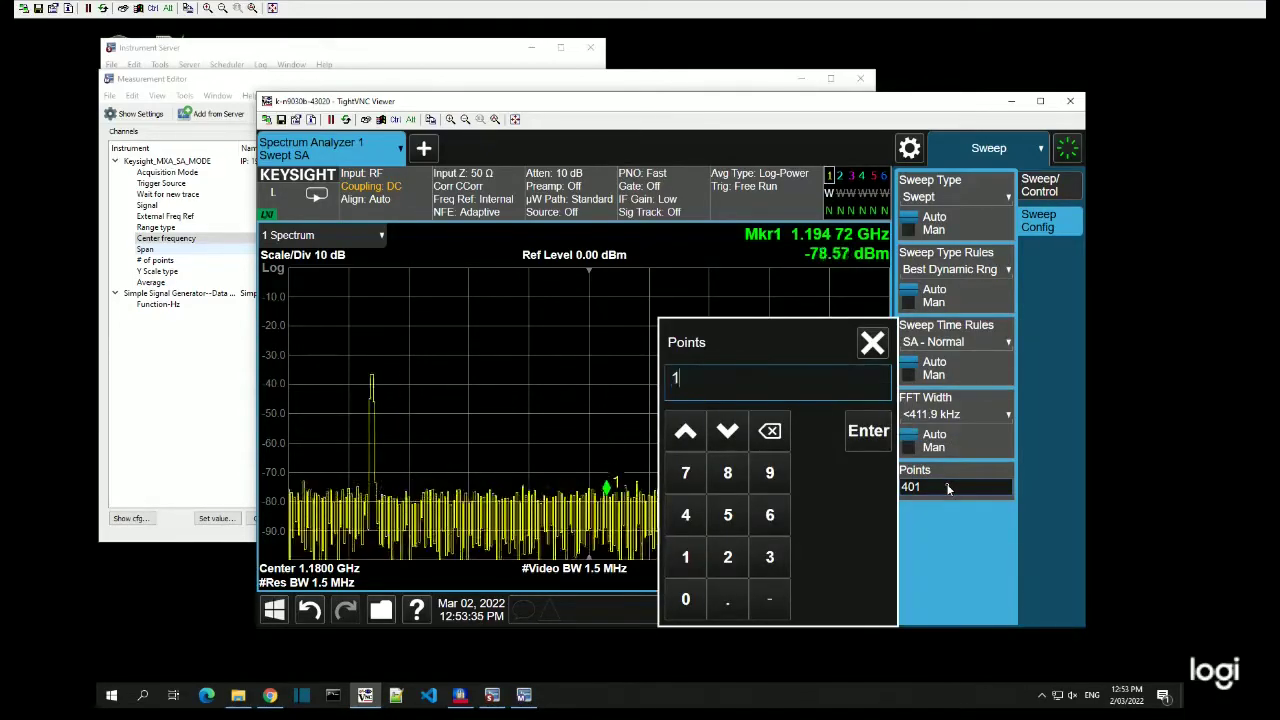
click(870, 433)
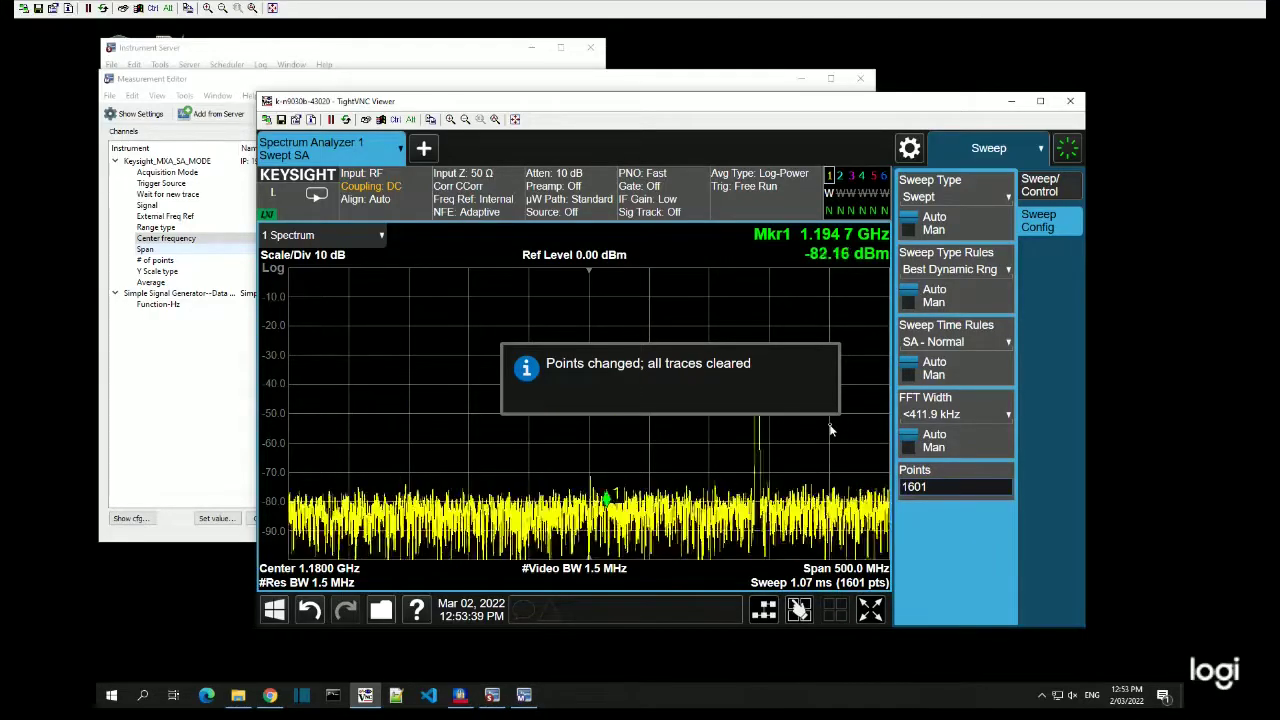
Switch to the Measurement Editor and set the Keysight_MXA_SA_MODE Center frequency channel to 1.18 GHz
click(240, 340)
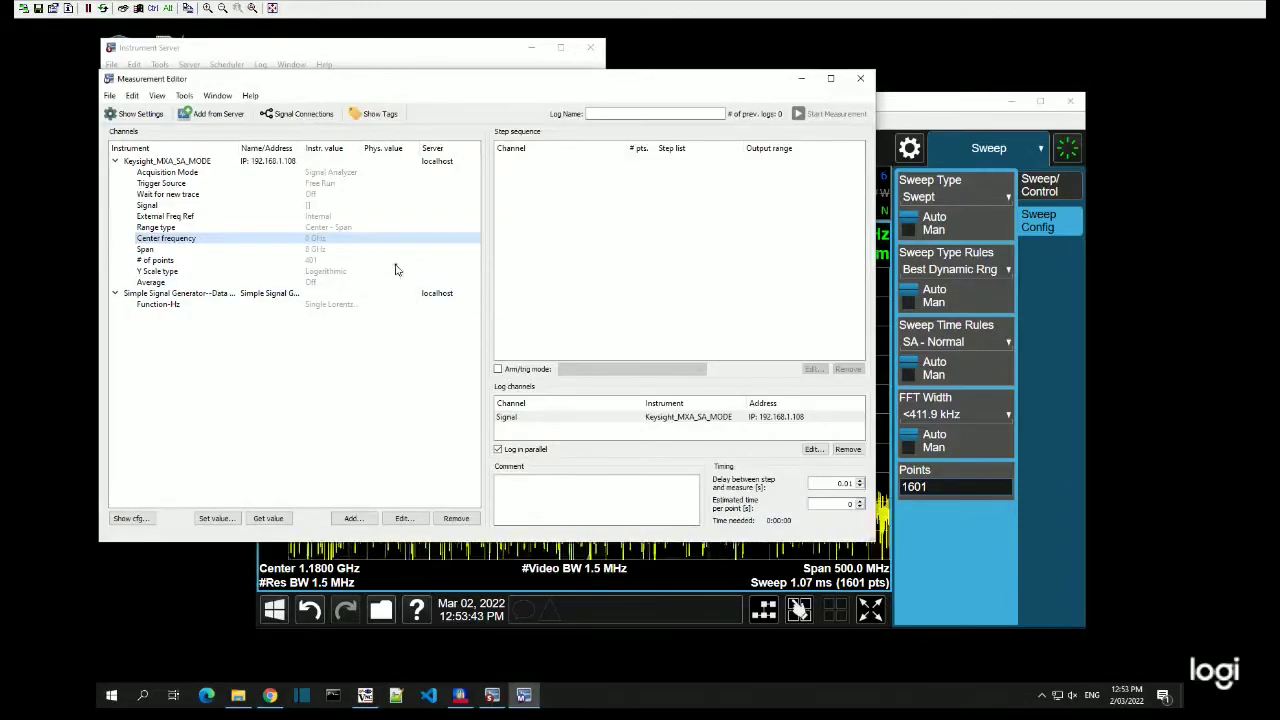
double_click(216, 243)
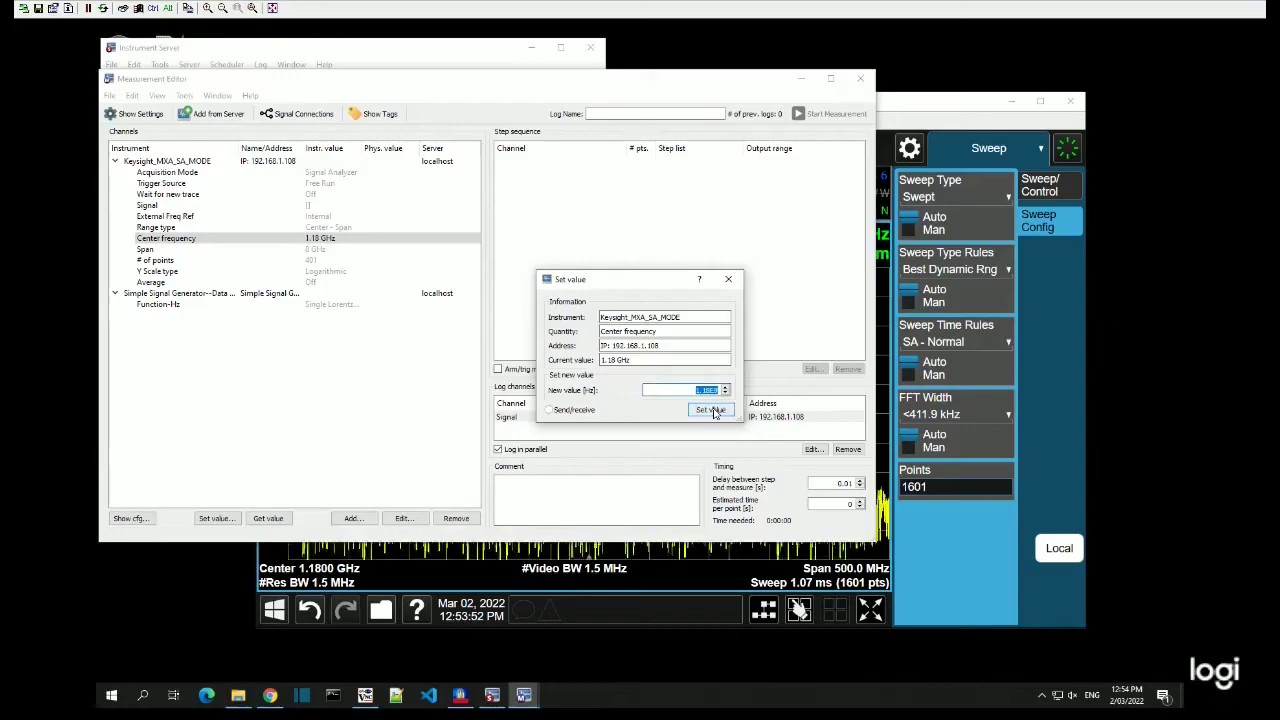
click(733, 282)
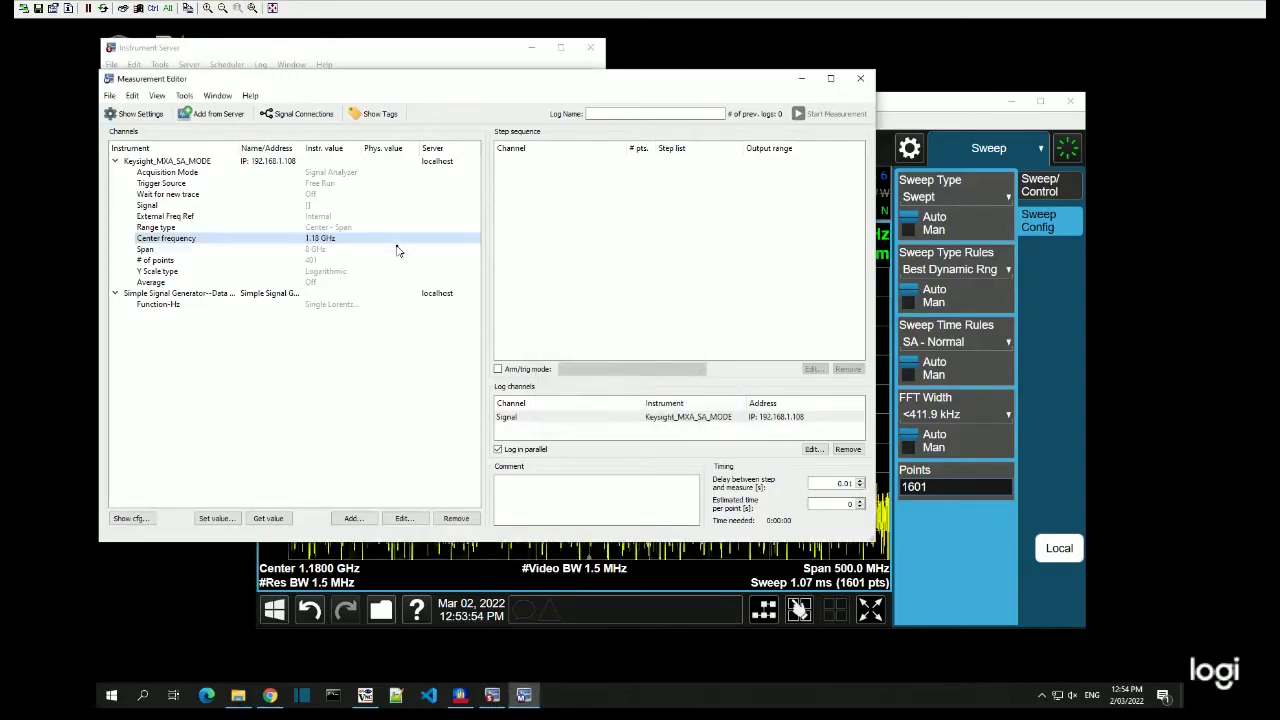
double_click(185, 208)
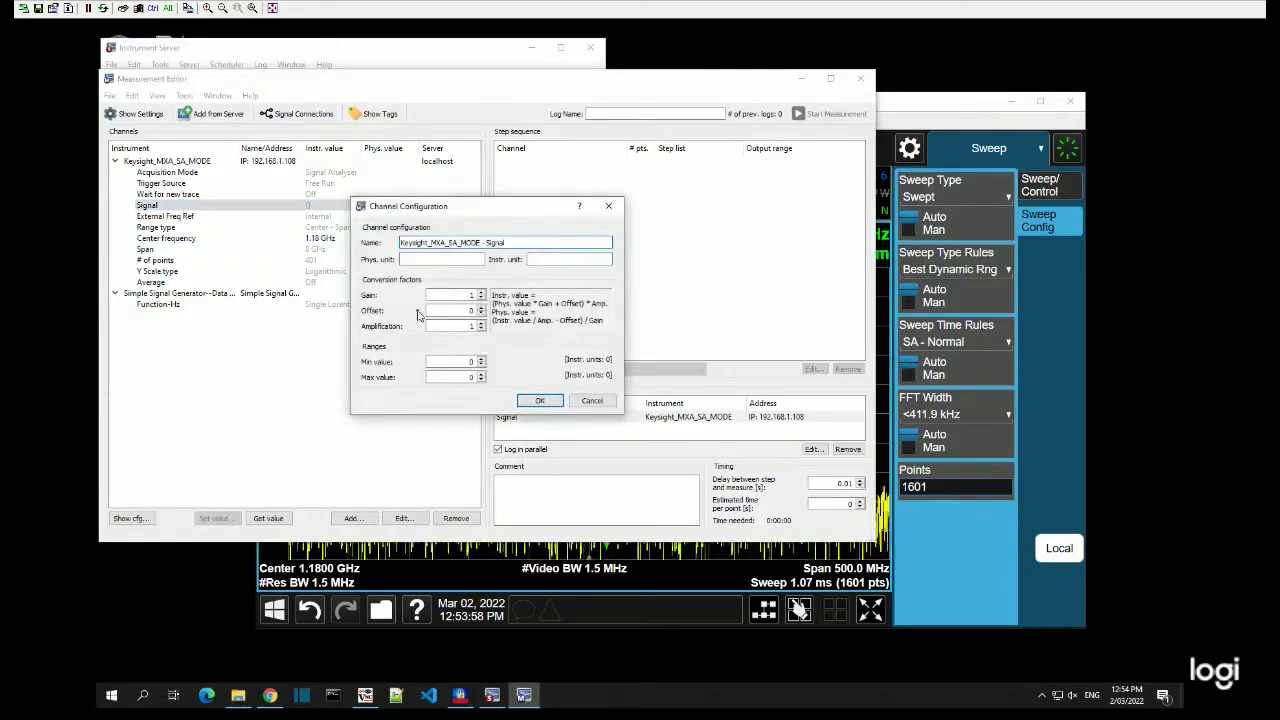
click(592, 401)
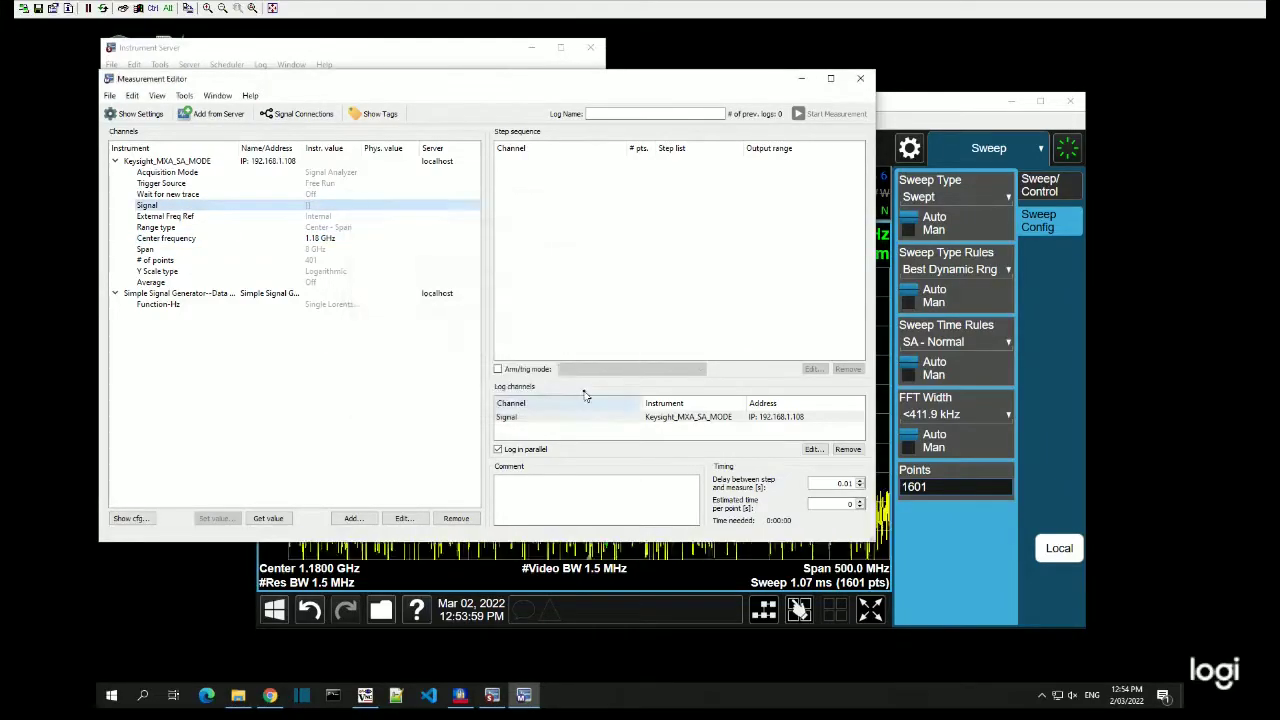
Update the analyzer's # of points channel to 1601 to match the instrument
click(174, 262)
double_click(175, 262)
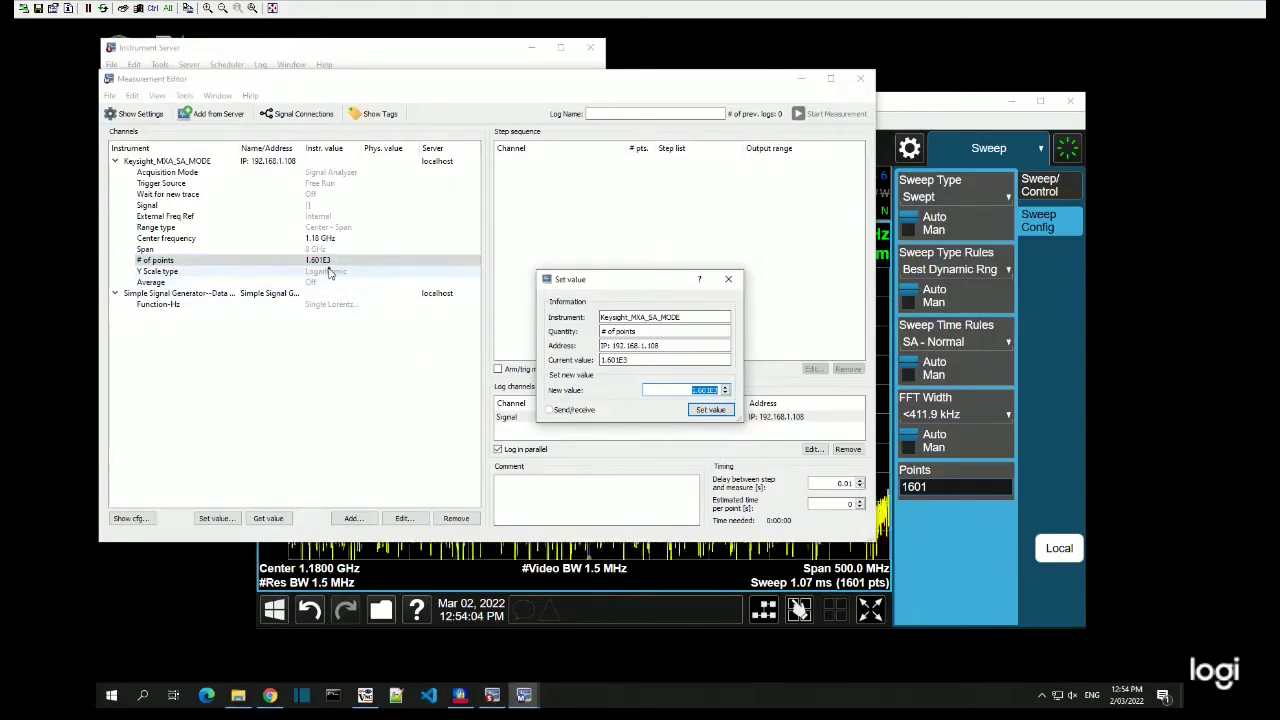
click(736, 284)
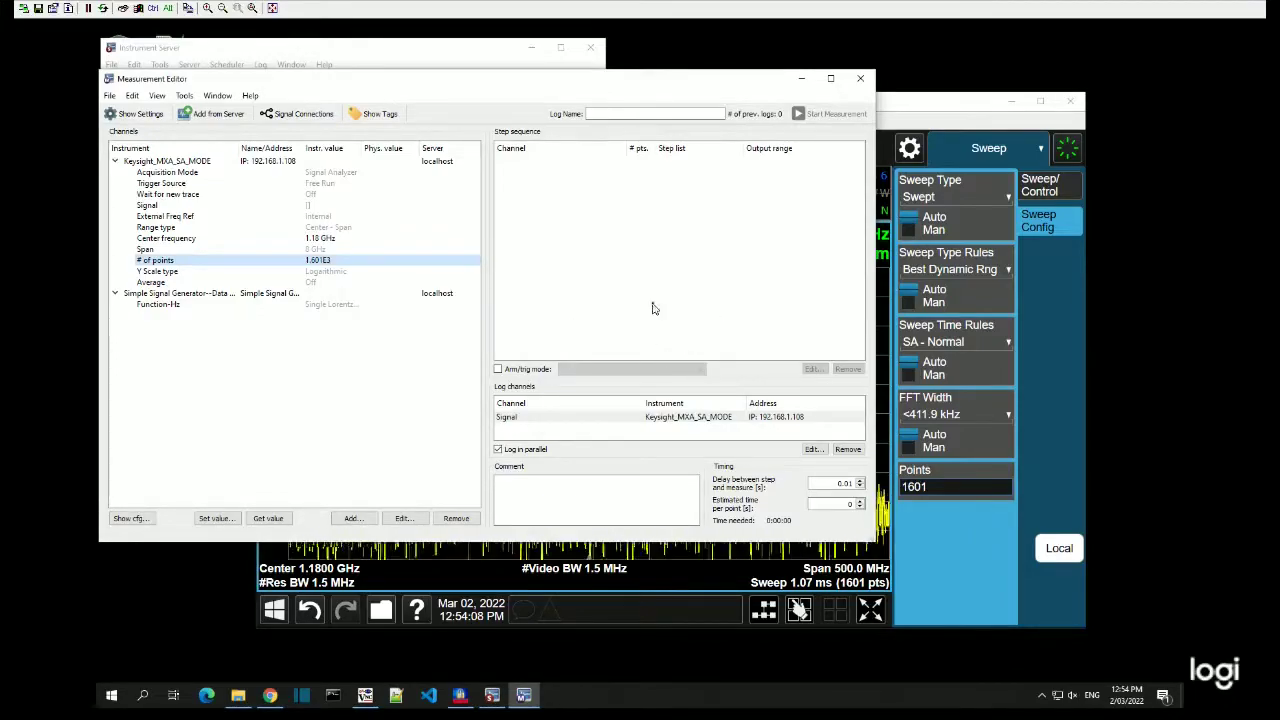
Set the analyzer's Span channel to 500 MHz and name the log MXALog0203
double_click(320, 250)
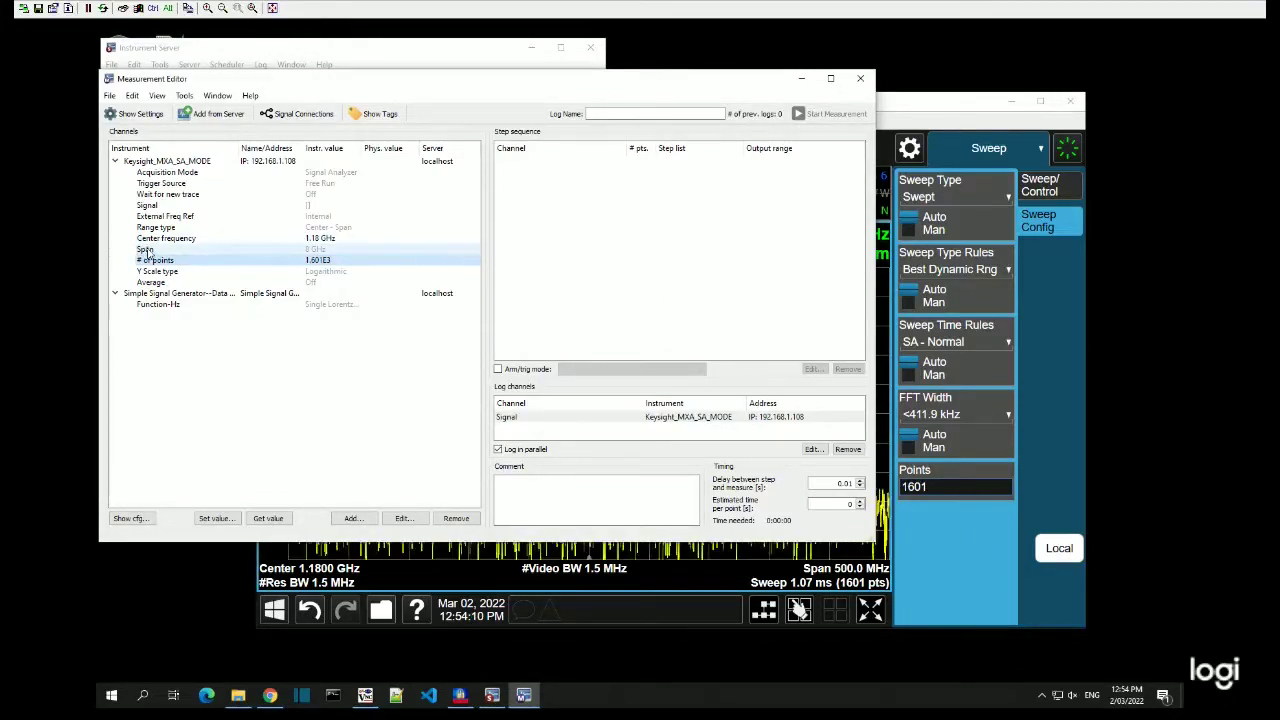
click(710, 410)
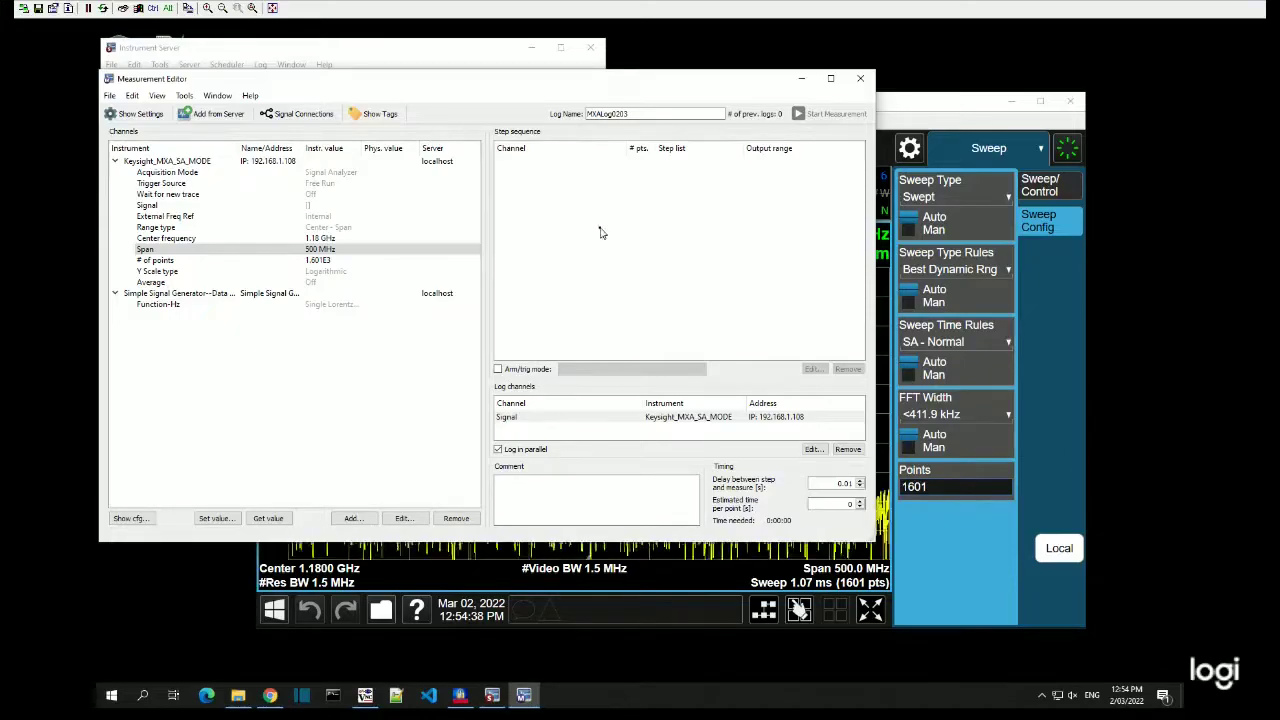
click(180, 297)
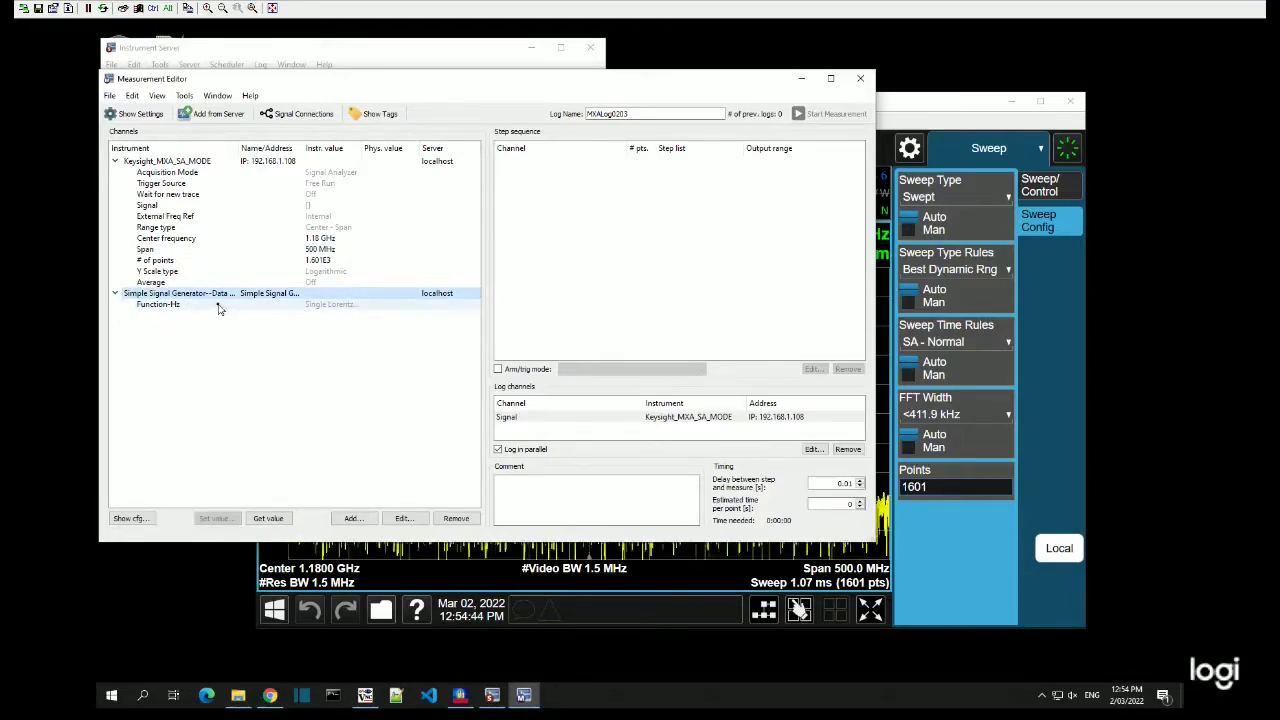
right_click(228, 298)
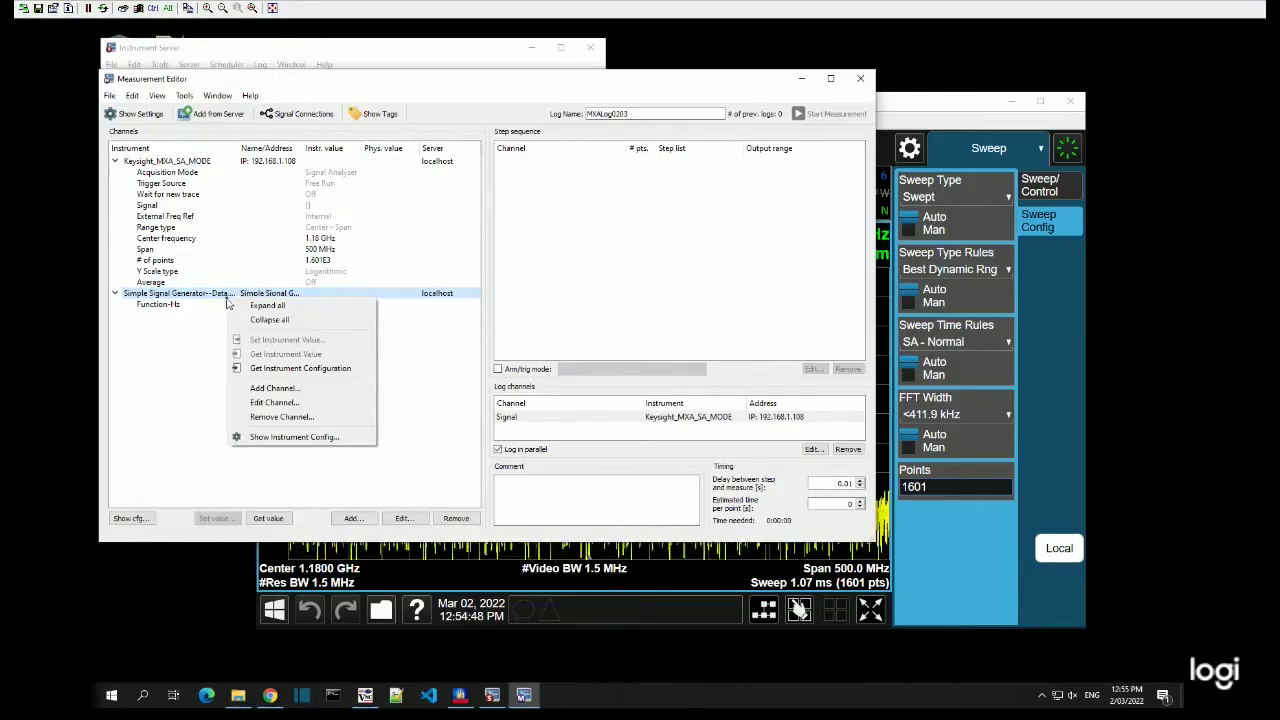
click(218, 396)
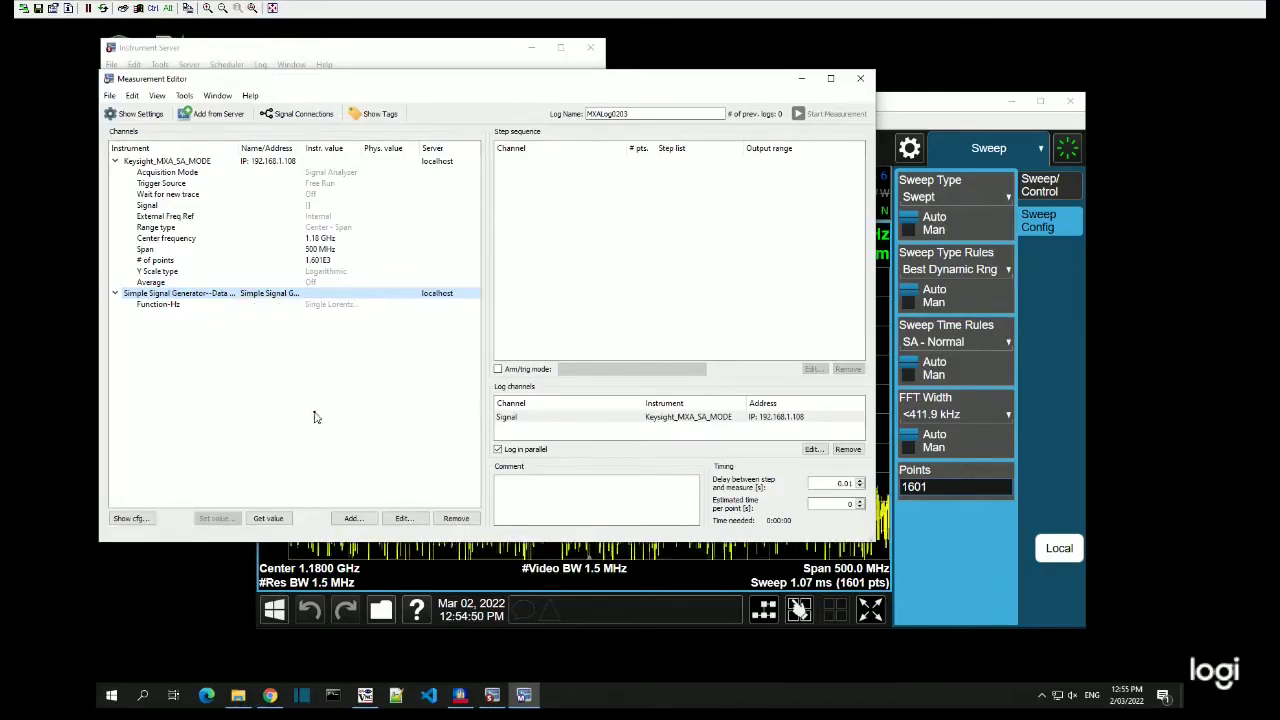
click(631, 198)
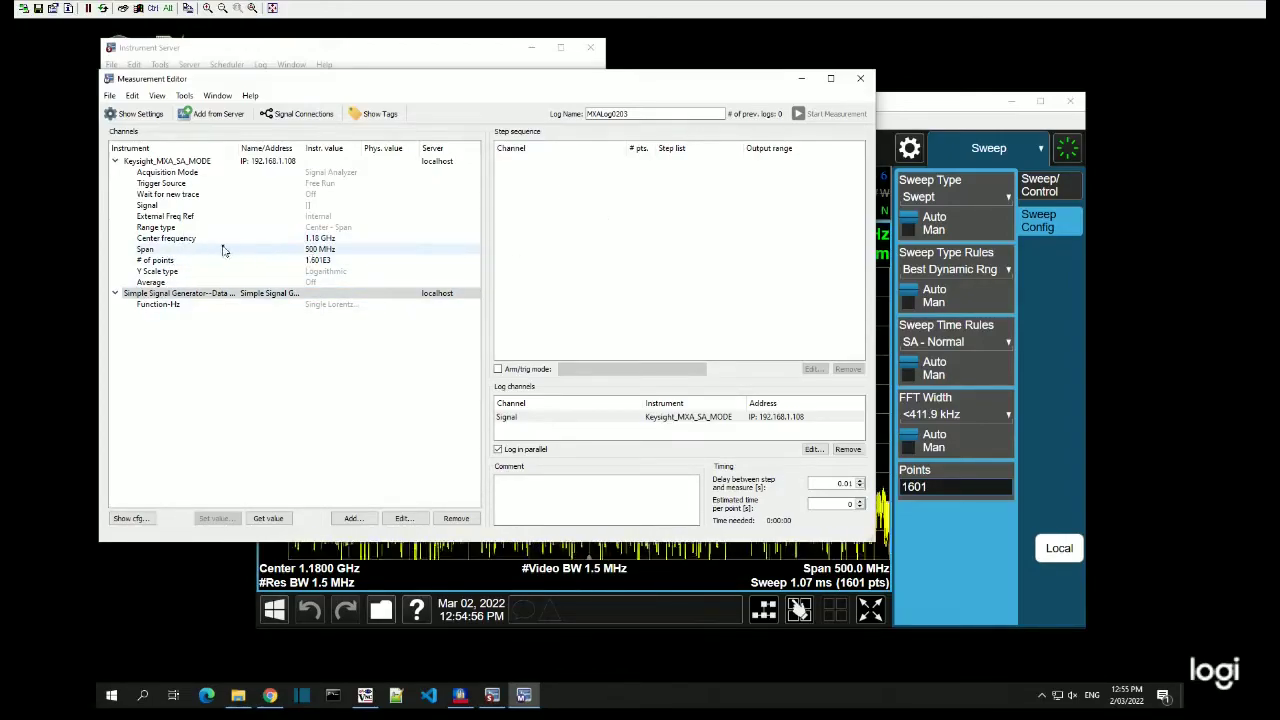
Add the analyzer's Center frequency channel to the step sequence as a single point at 1.18 GHz
click(190, 241)
drag(190, 241, 573, 186)
click(424, 272)
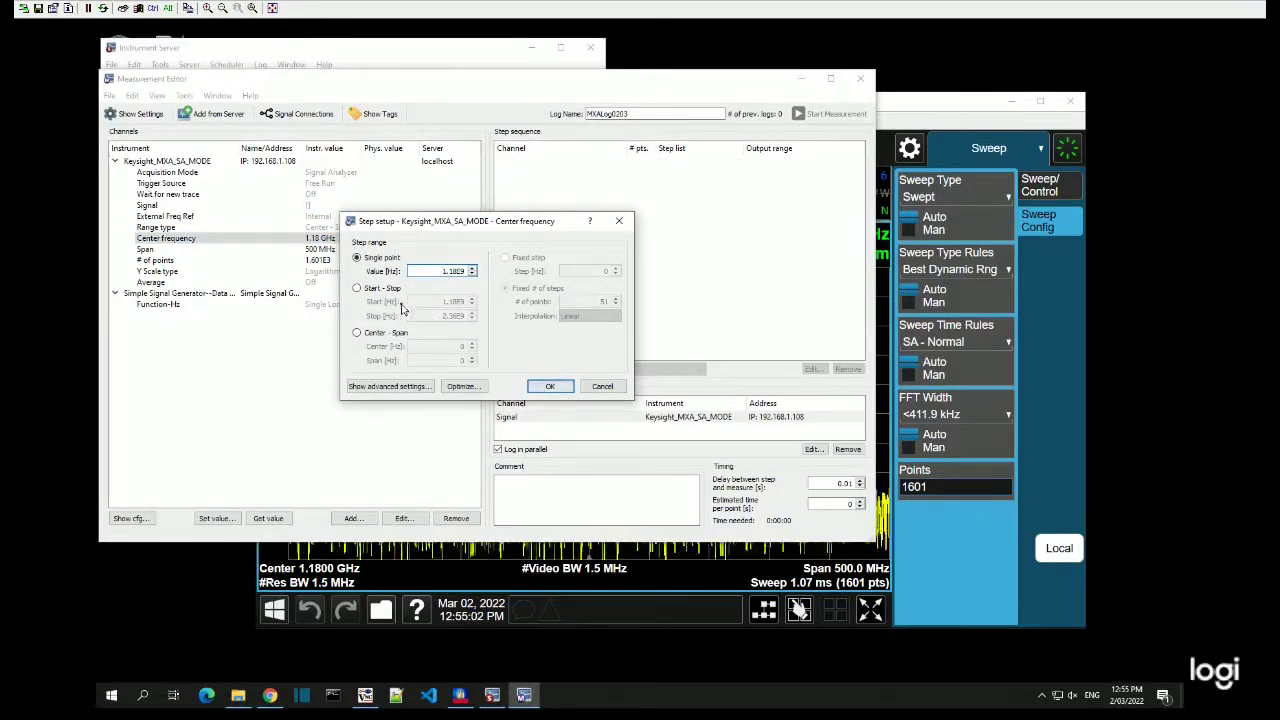
click(392, 289)
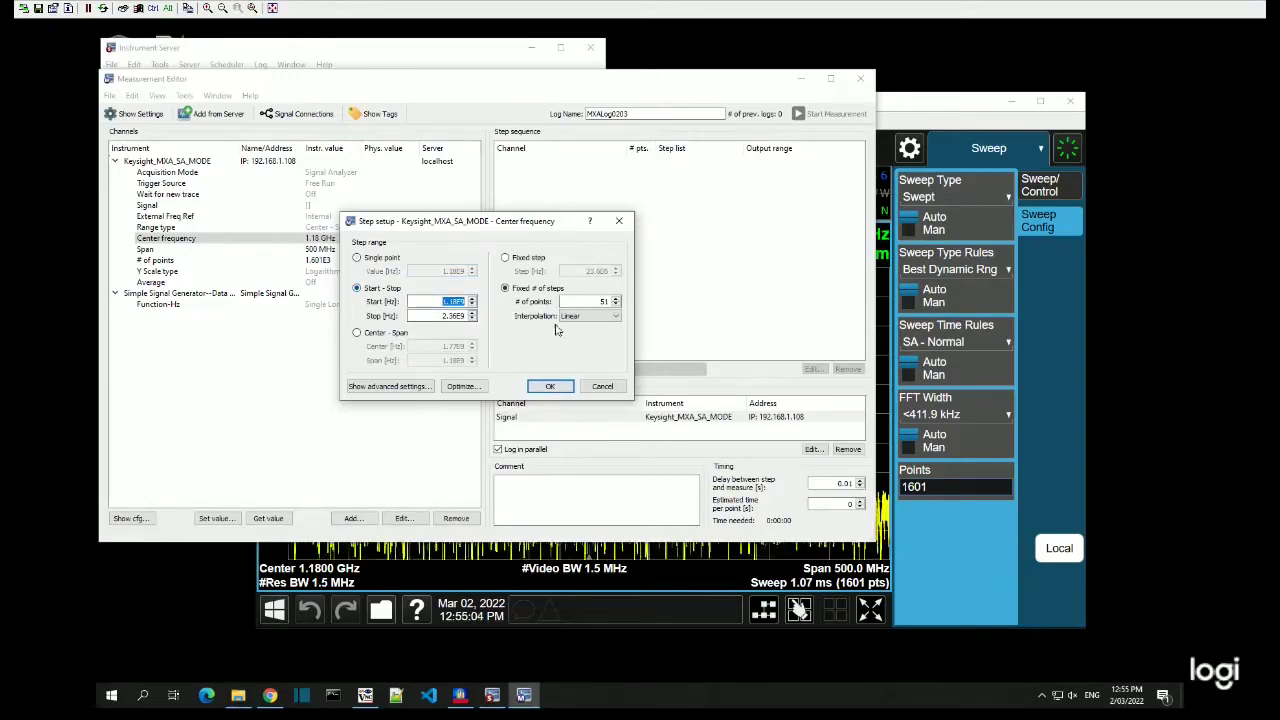
click(384, 260)
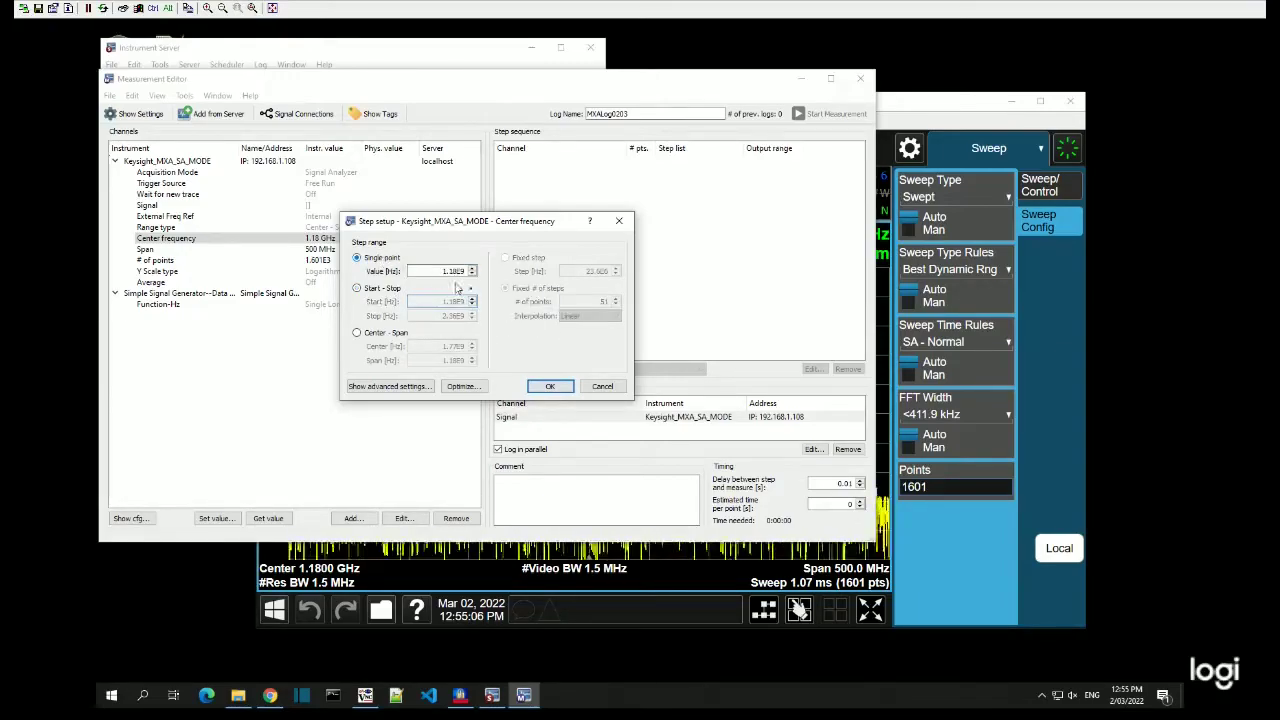
click(552, 387)
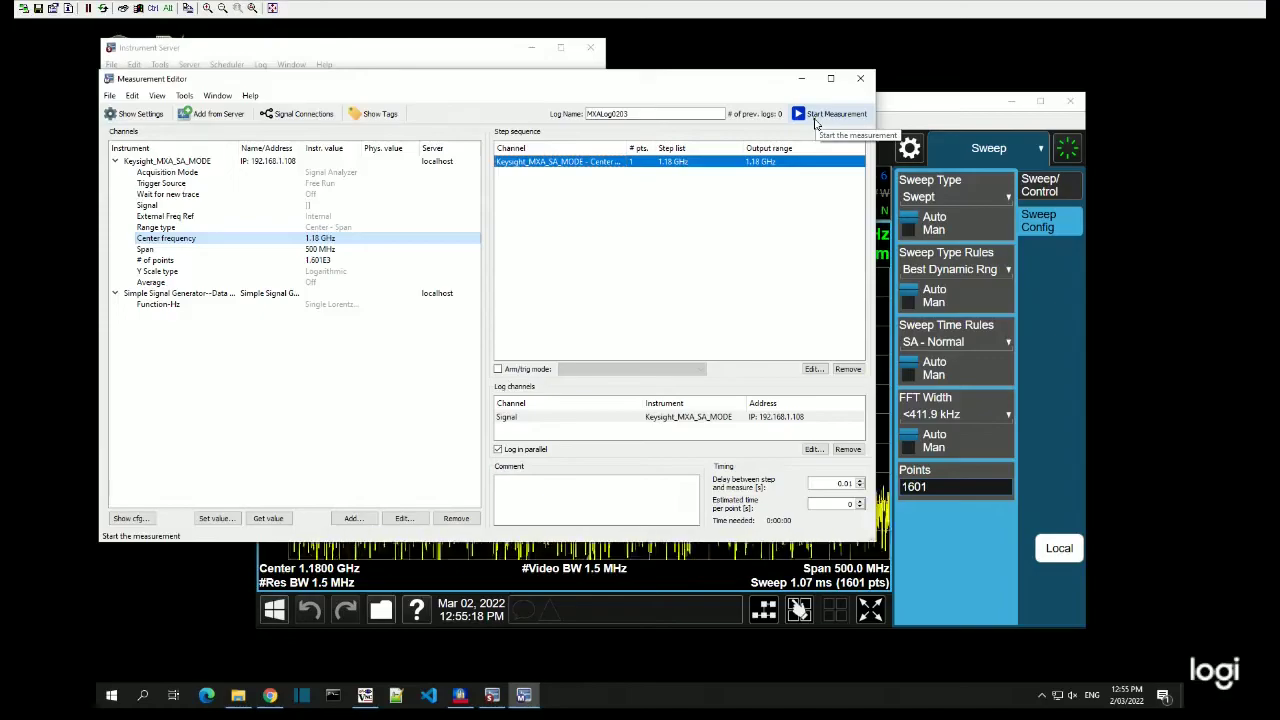
Run the measurement and open its log from the Log Browser in the Log Viewer
click(815, 121)
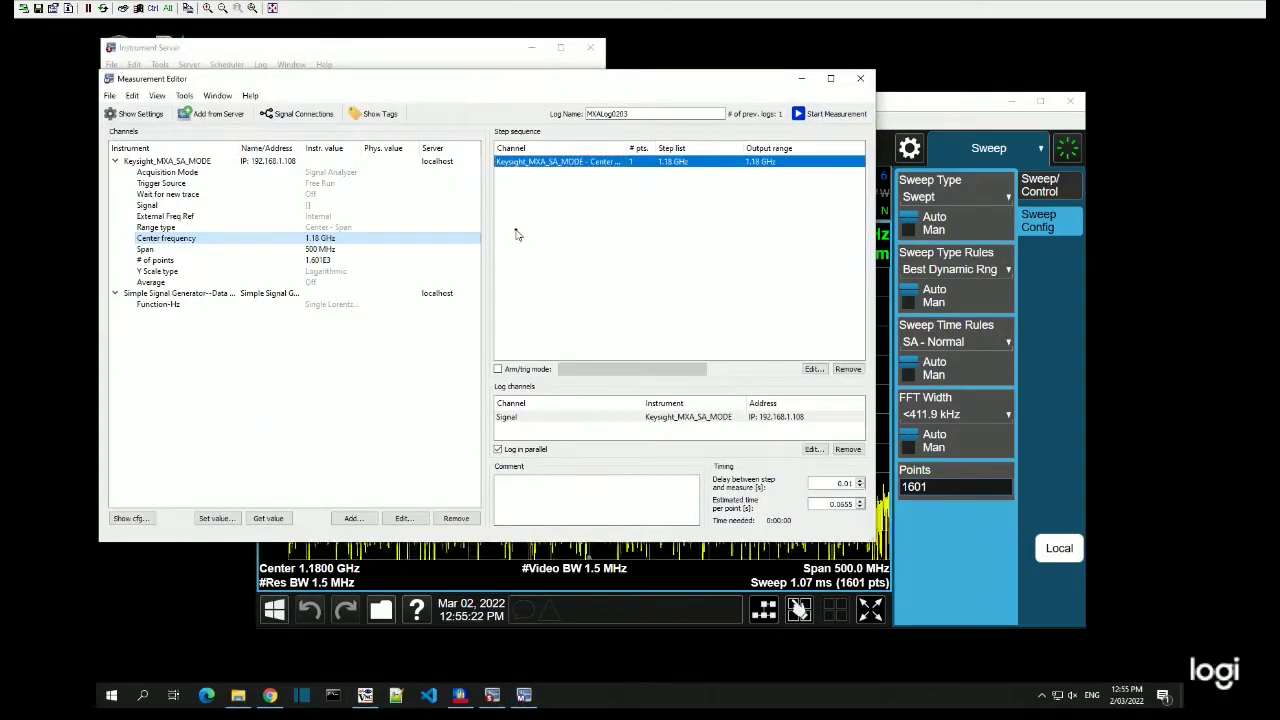
click(217, 95)
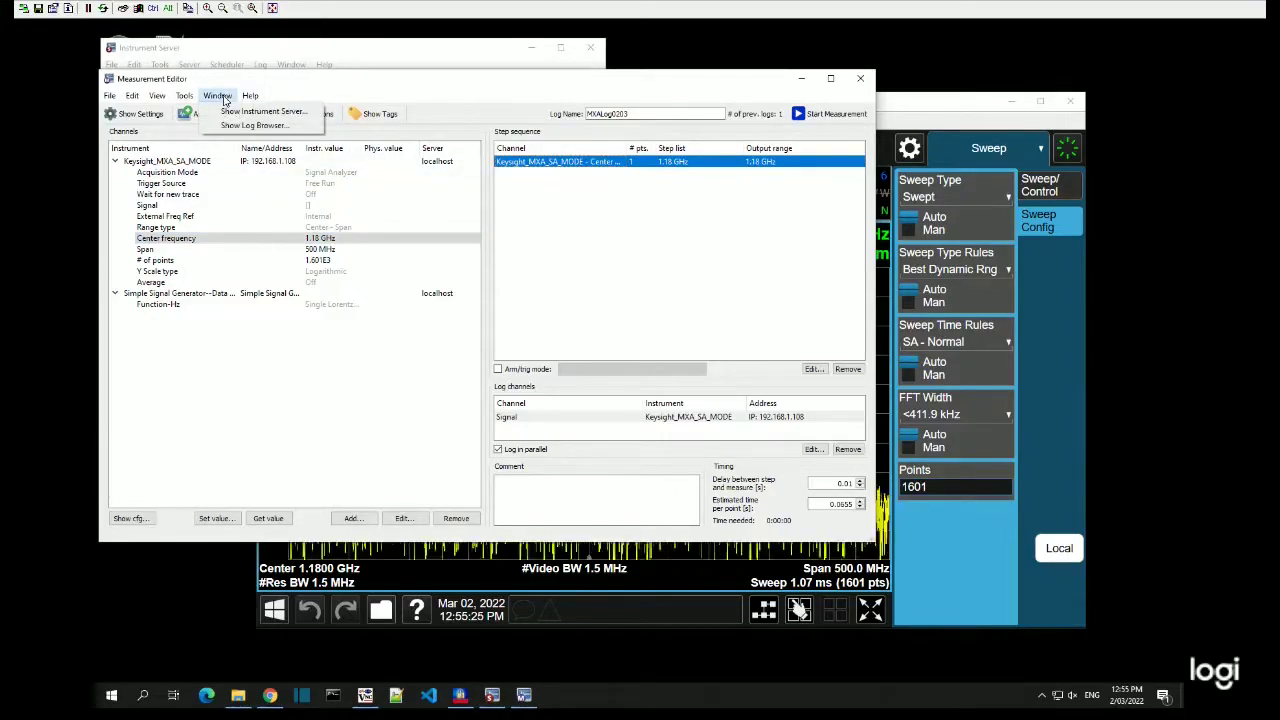
click(235, 126)
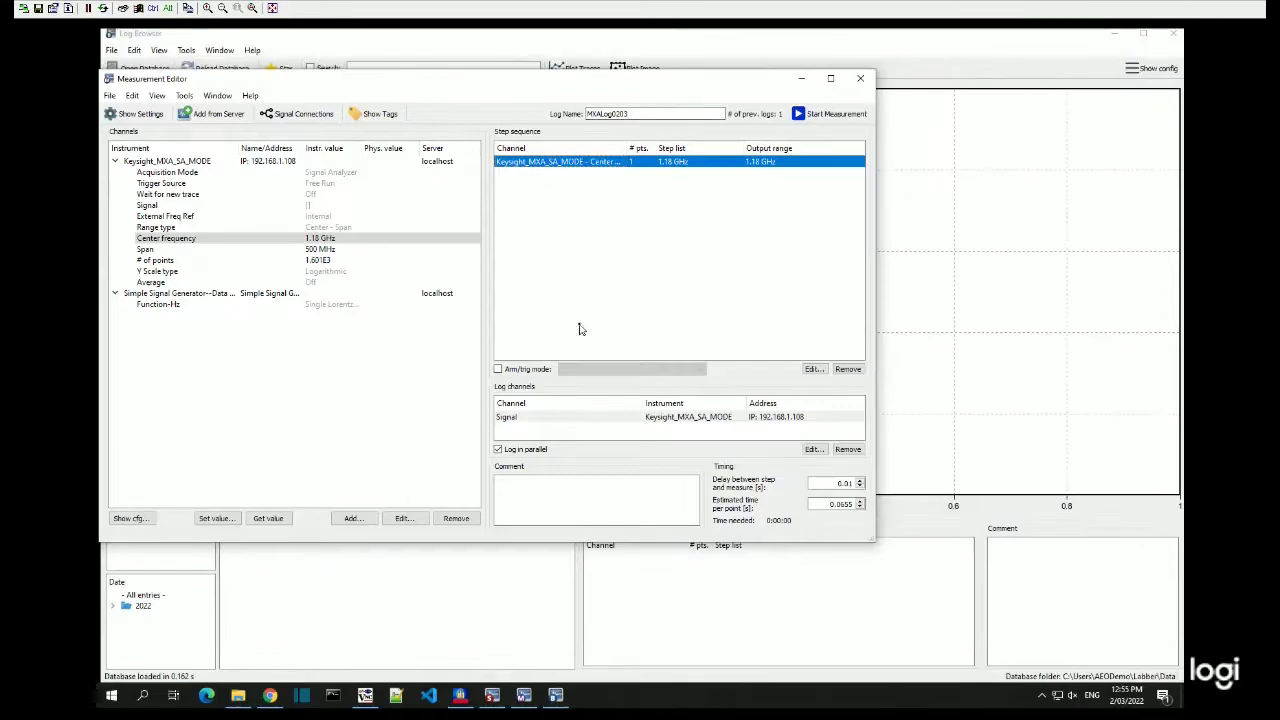
click(801, 78)
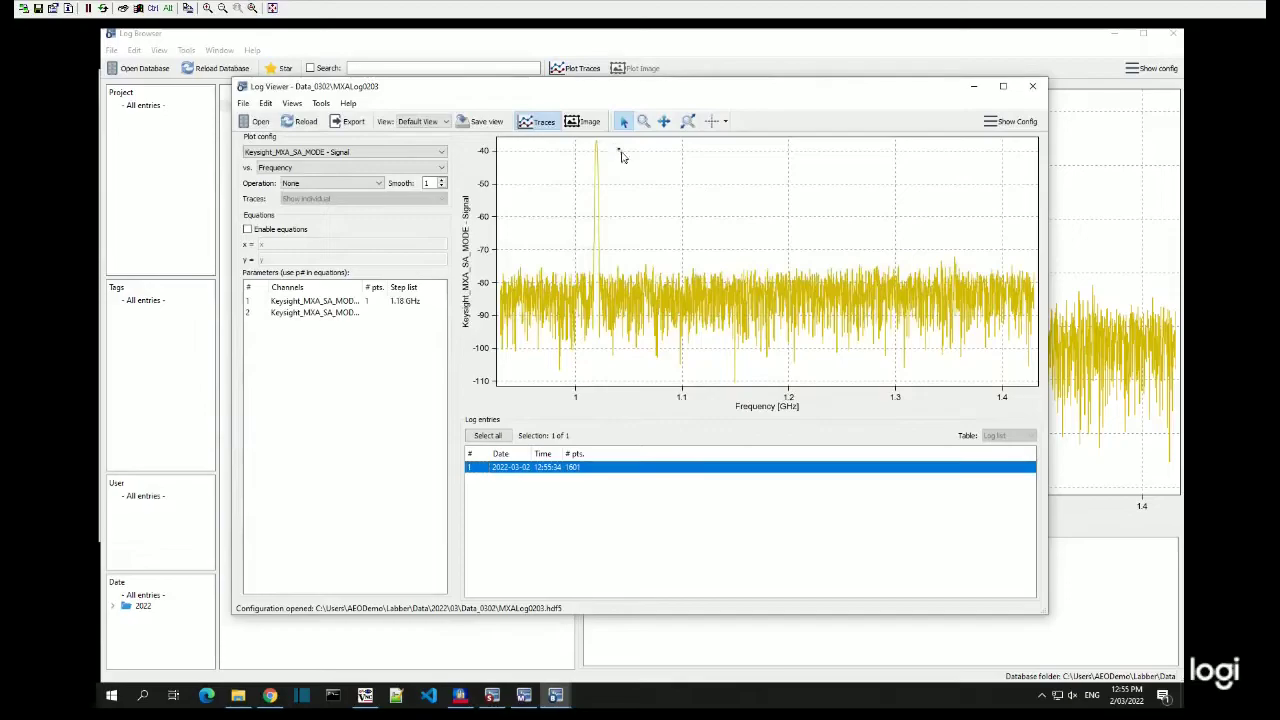
View the logged signal as an image plot, and close the Log Viewer and Log Browser
click(586, 120)
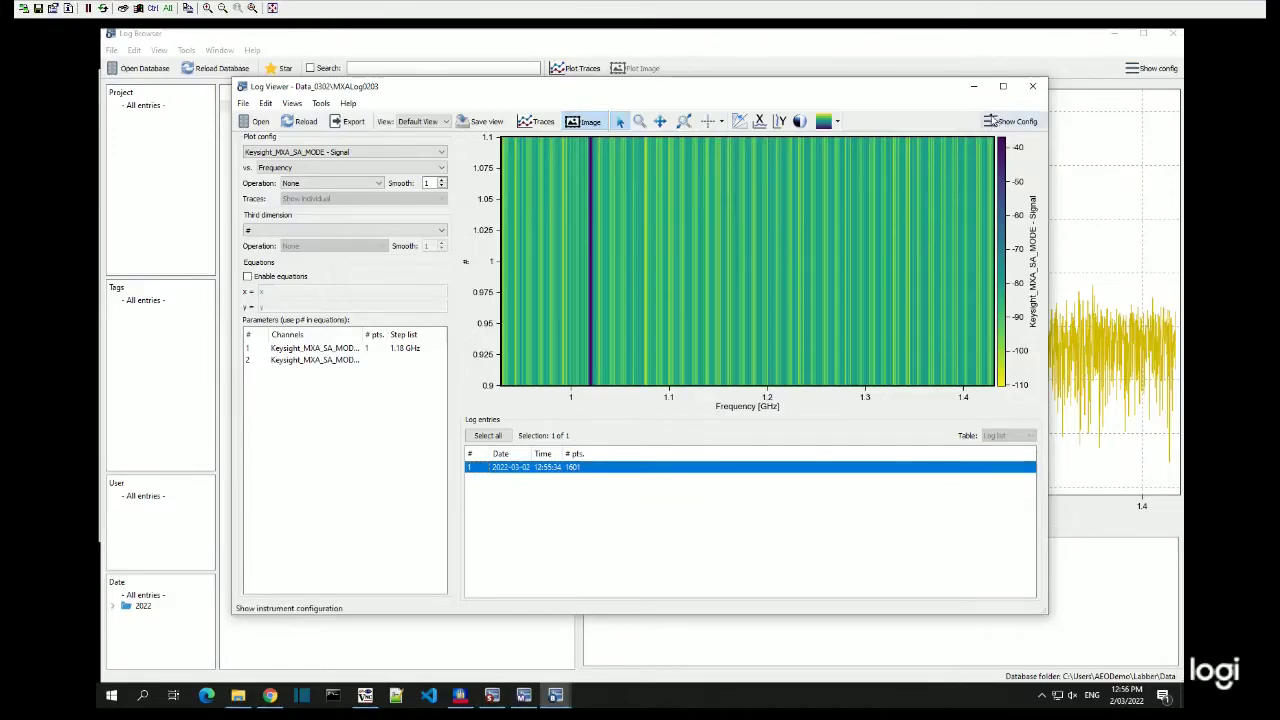
click(1036, 90)
click(1170, 37)
Remove the Center frequency step from the measurement's step sequence
click(558, 164)
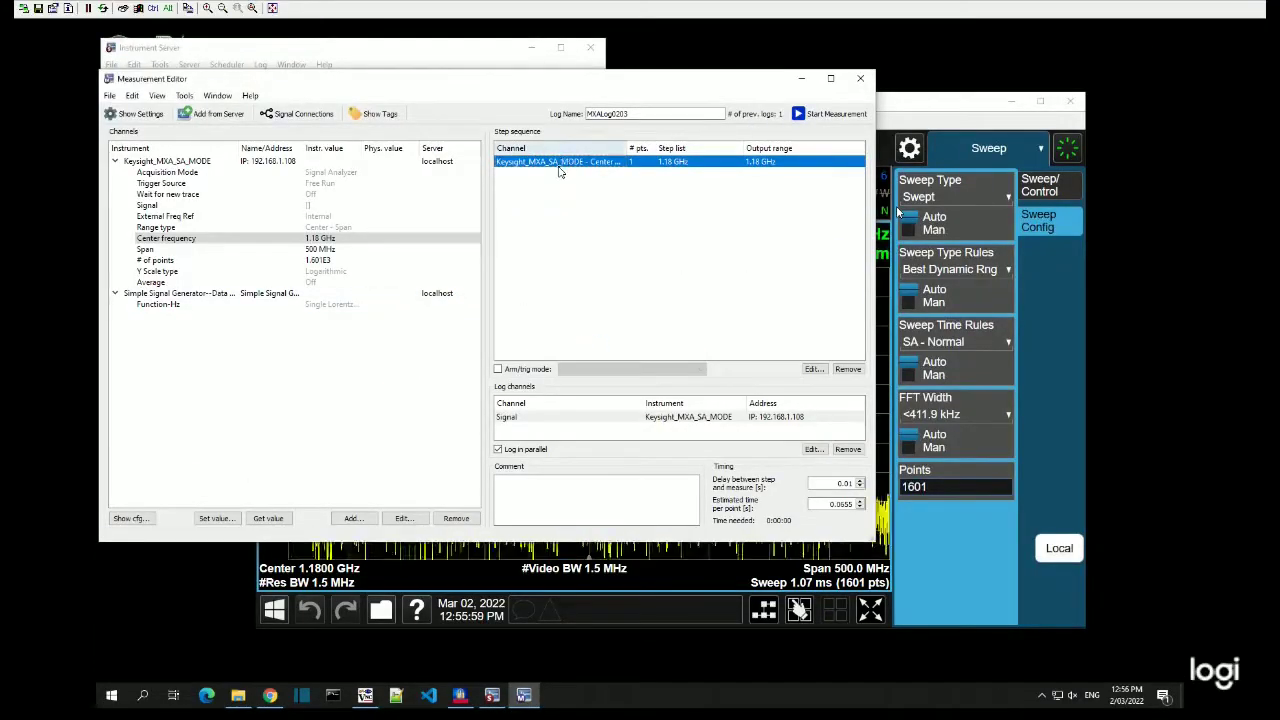
right_click(560, 171)
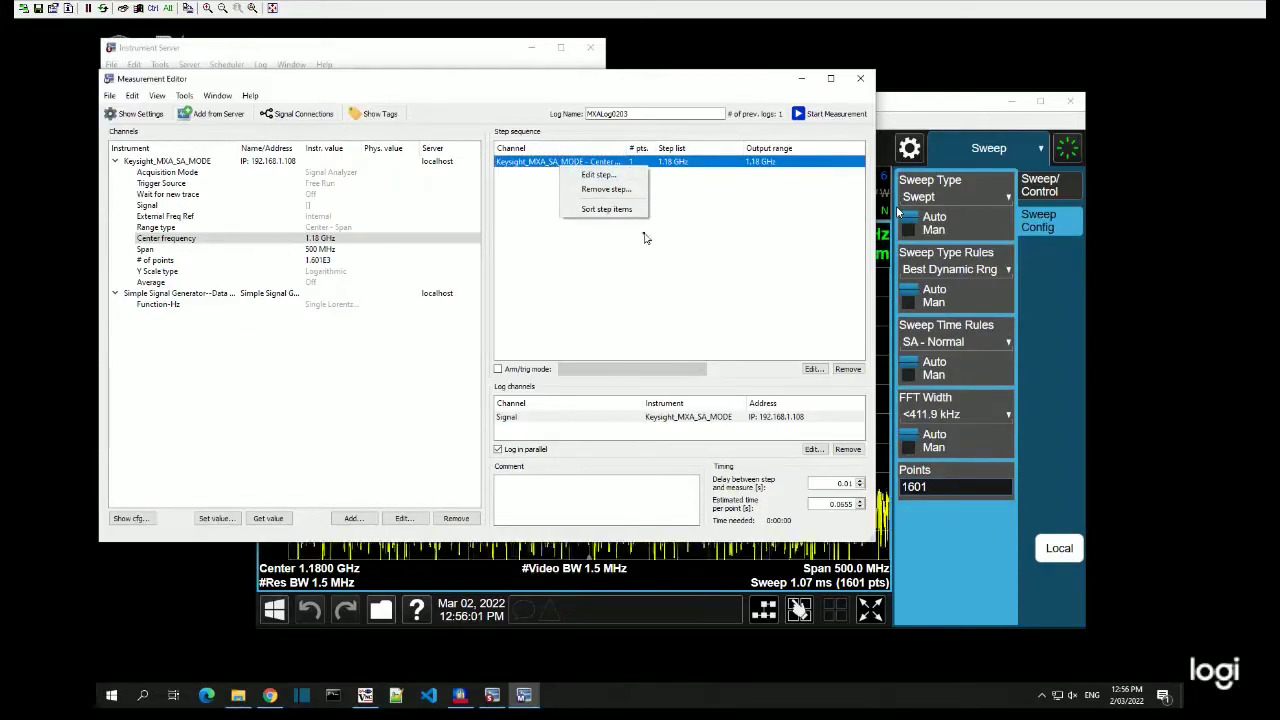
click(606, 189)
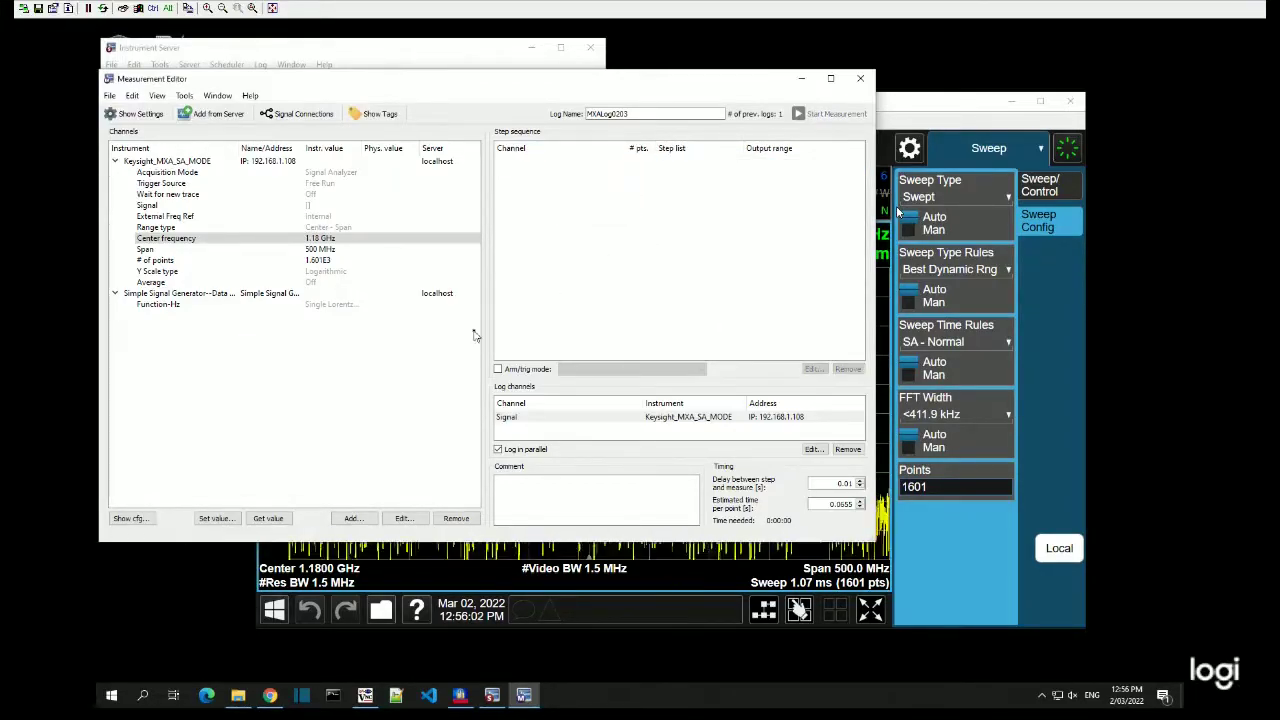
right_click(235, 296)
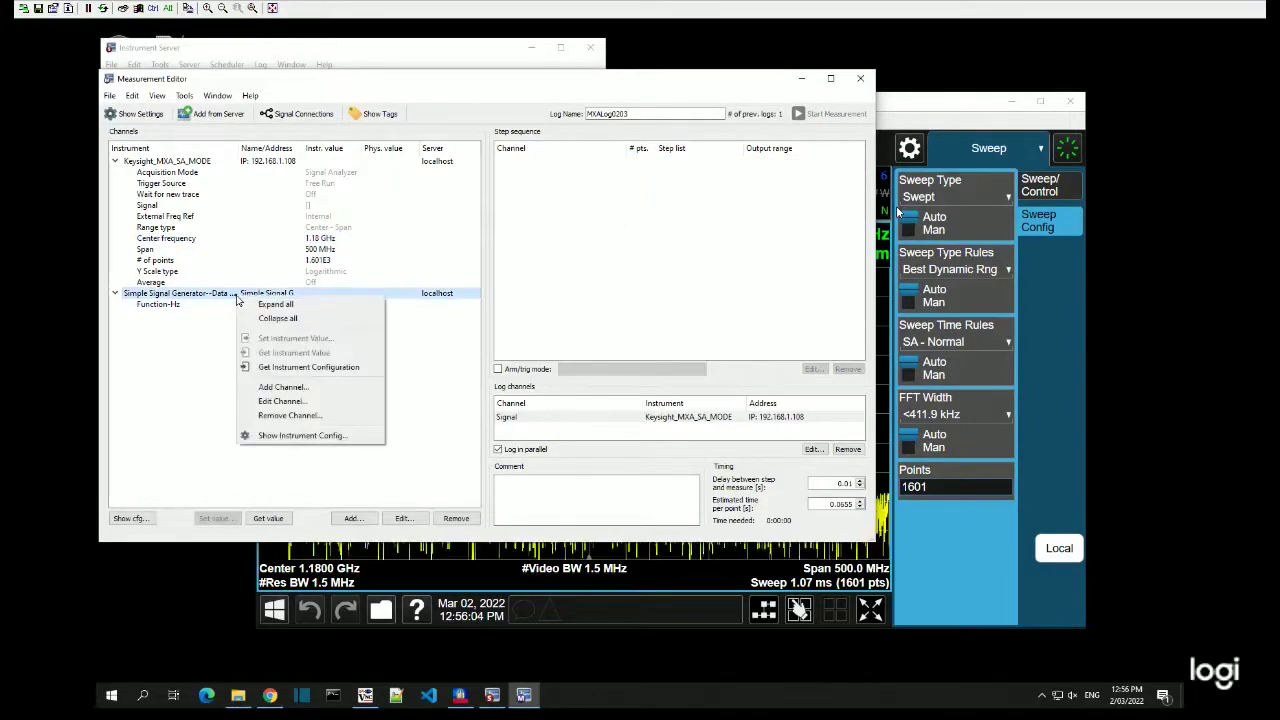
click(210, 374)
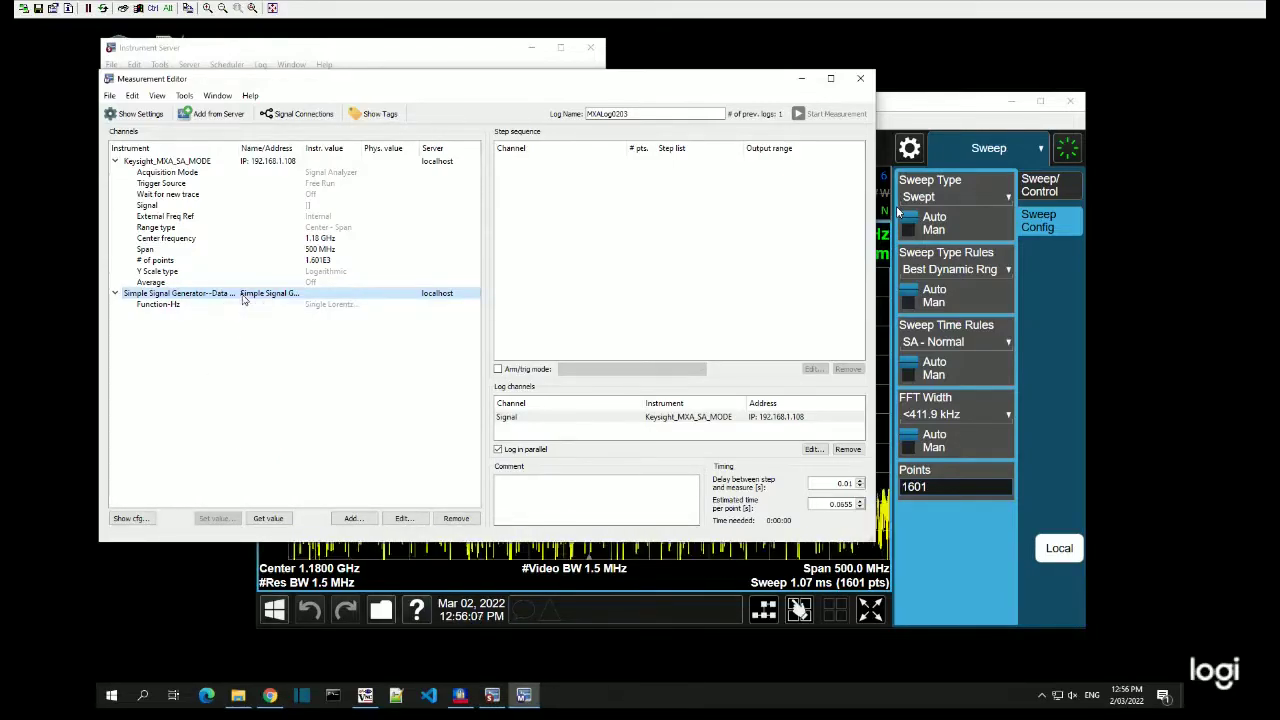
Add the Number of points quantity to the Simple Signal Generator's channels
click(220, 306)
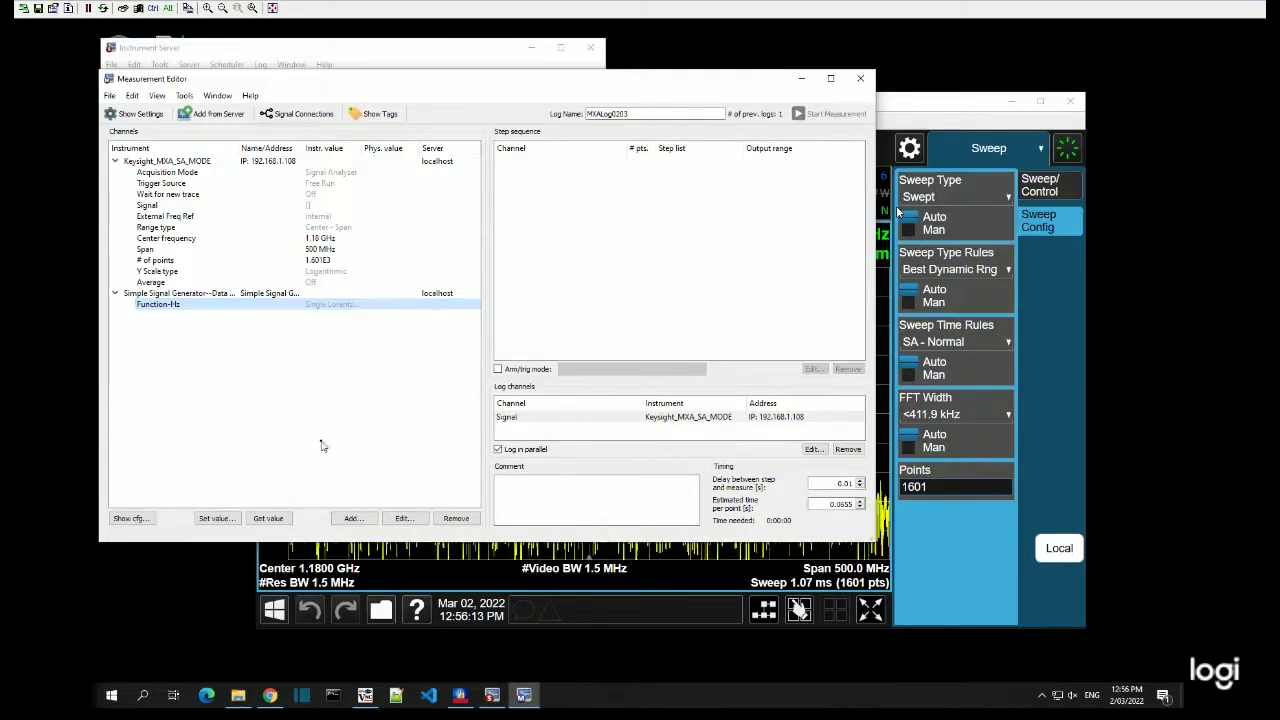
click(192, 297)
click(366, 518)
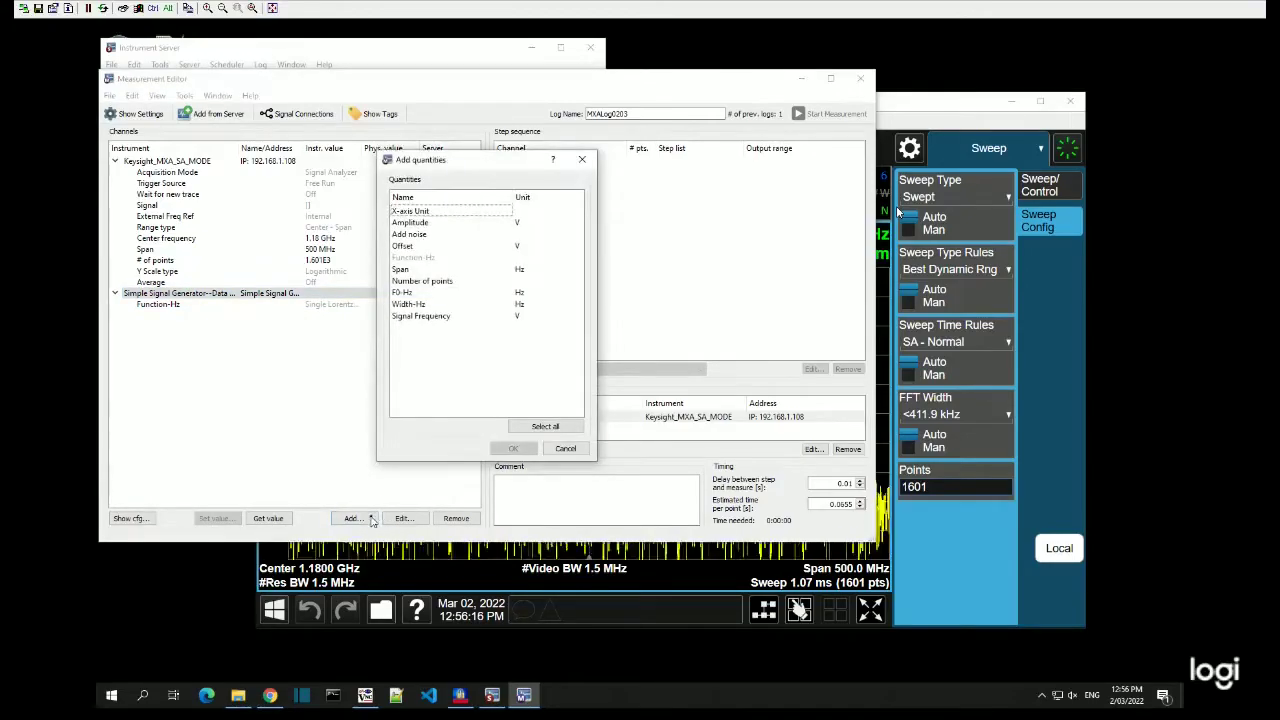
click(430, 282)
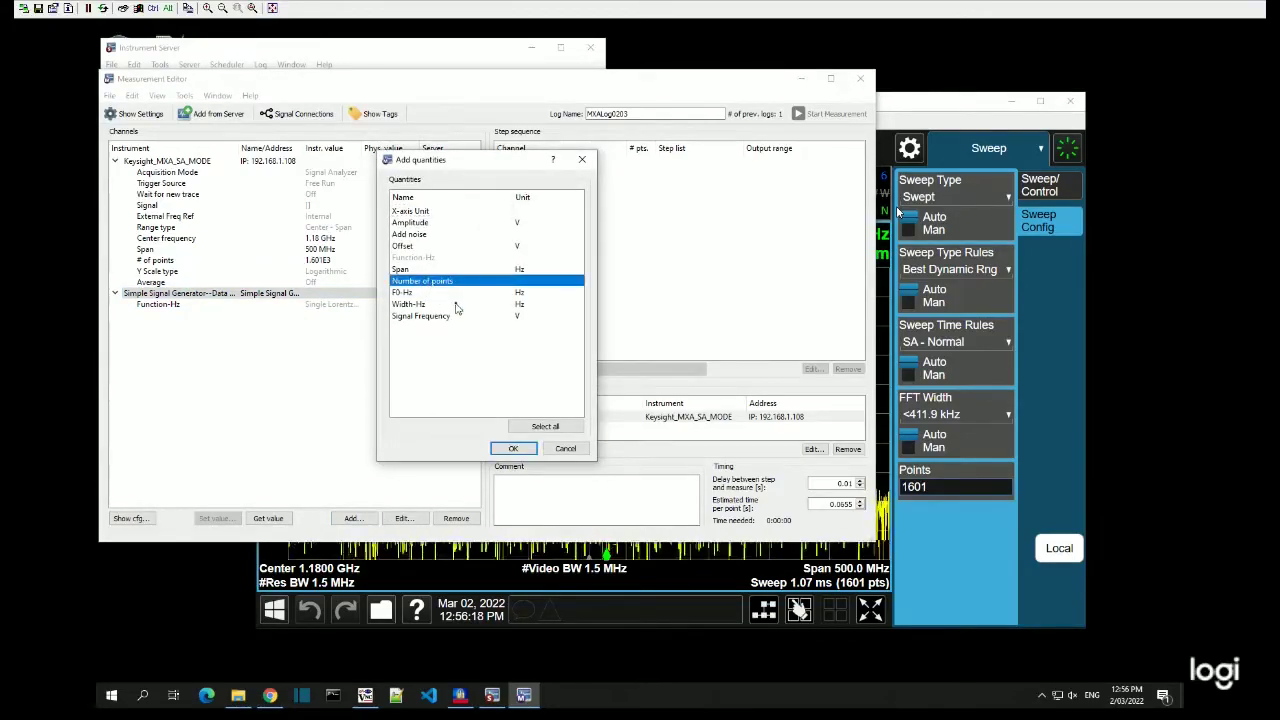
click(513, 449)
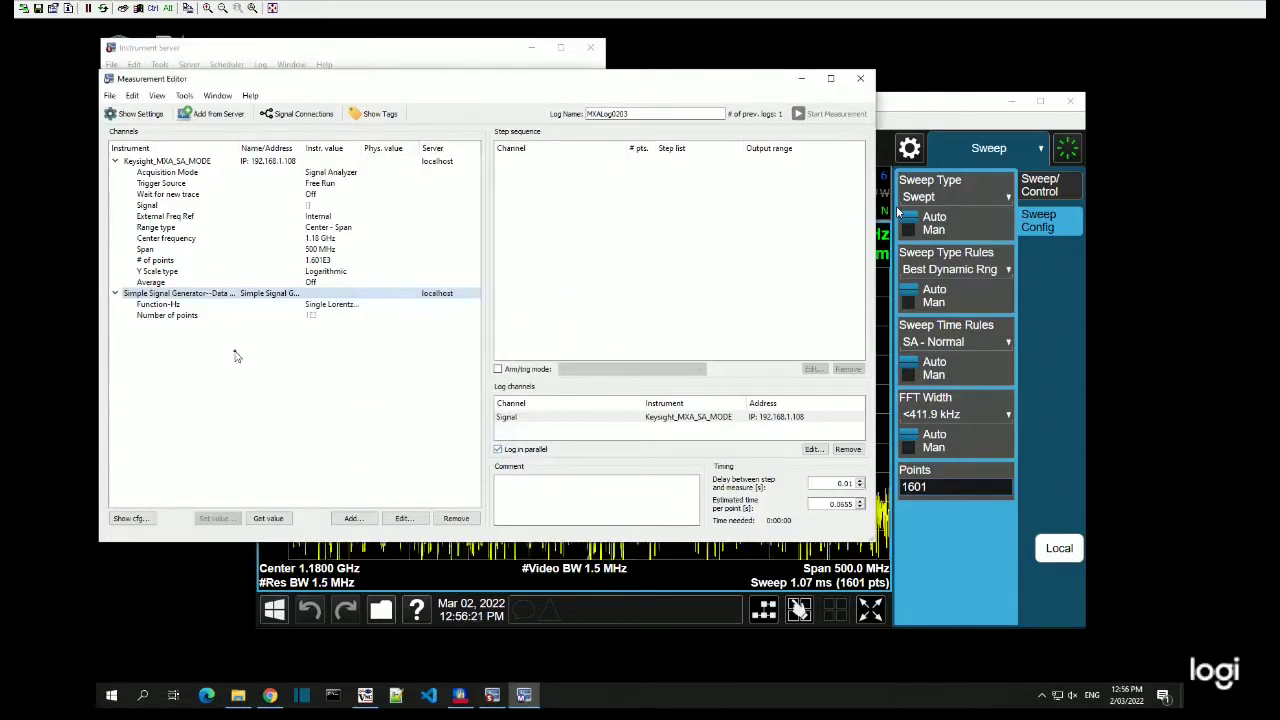
Add the signal generator's Number of points to the step sequence, sweeping from 0 to 100 with 101 points
click(190, 317)
drag(237, 324, 640, 237)
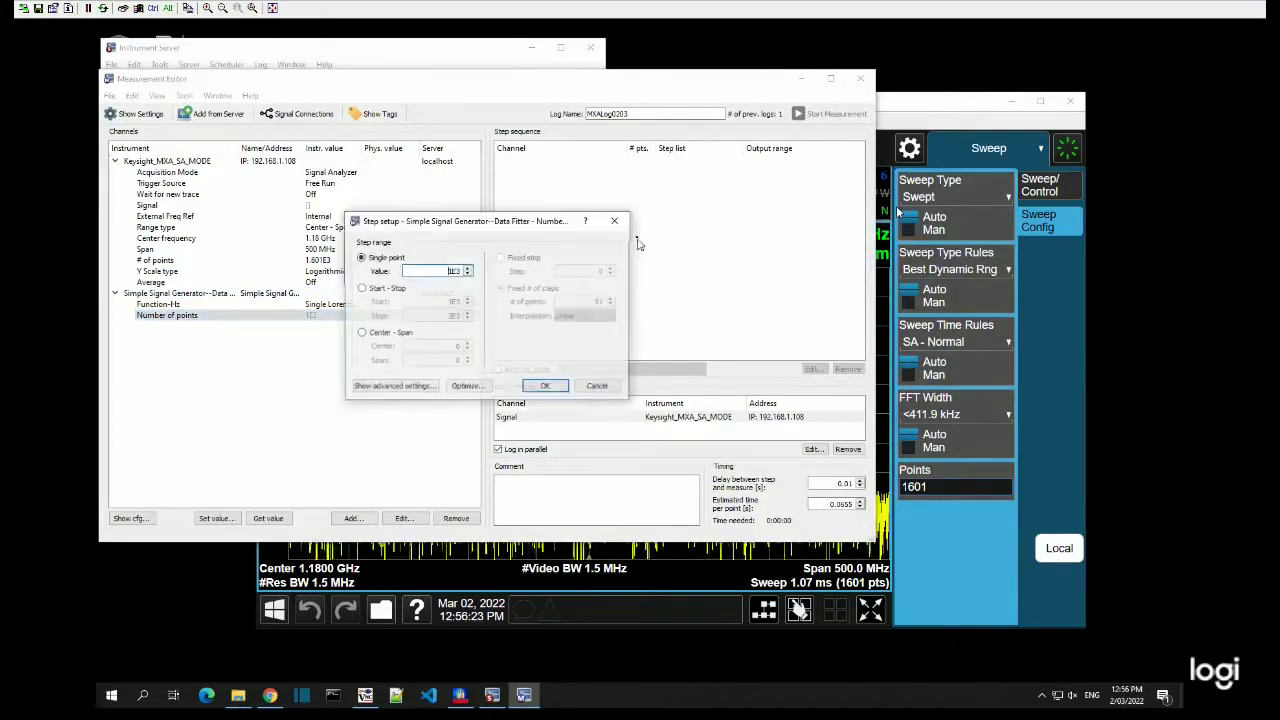
click(362, 289)
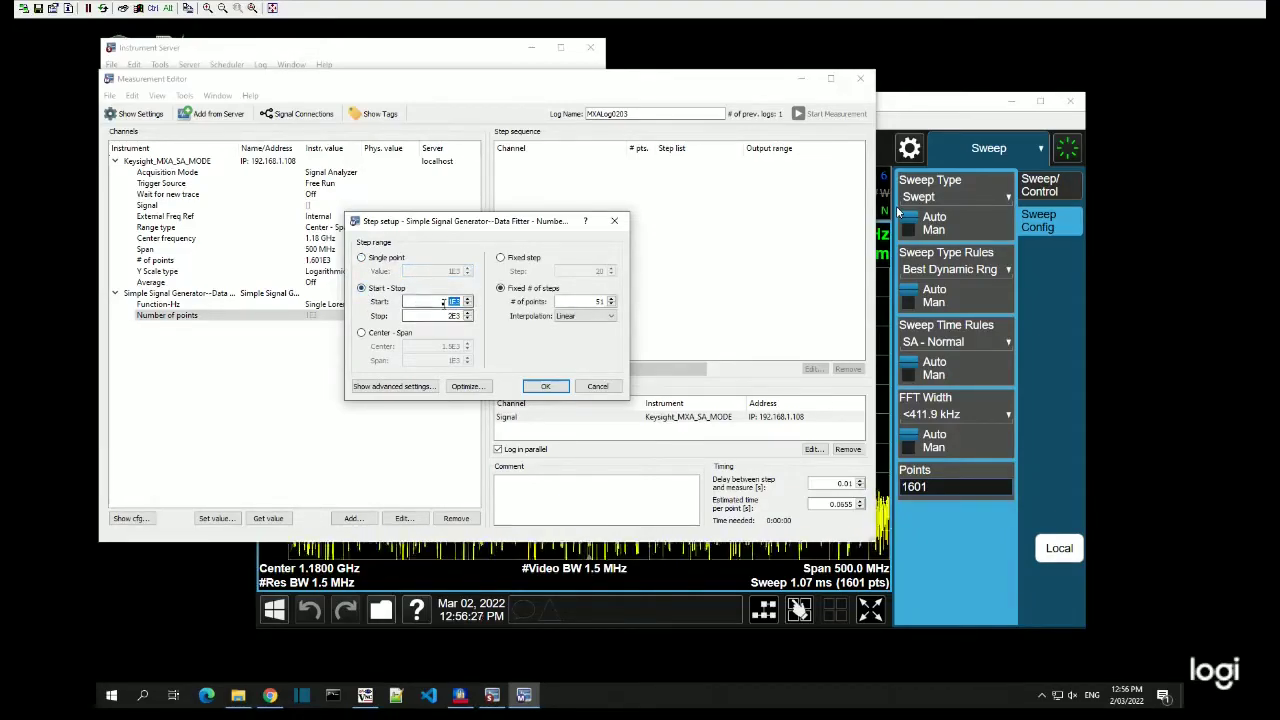
text(0)
key(Tab)
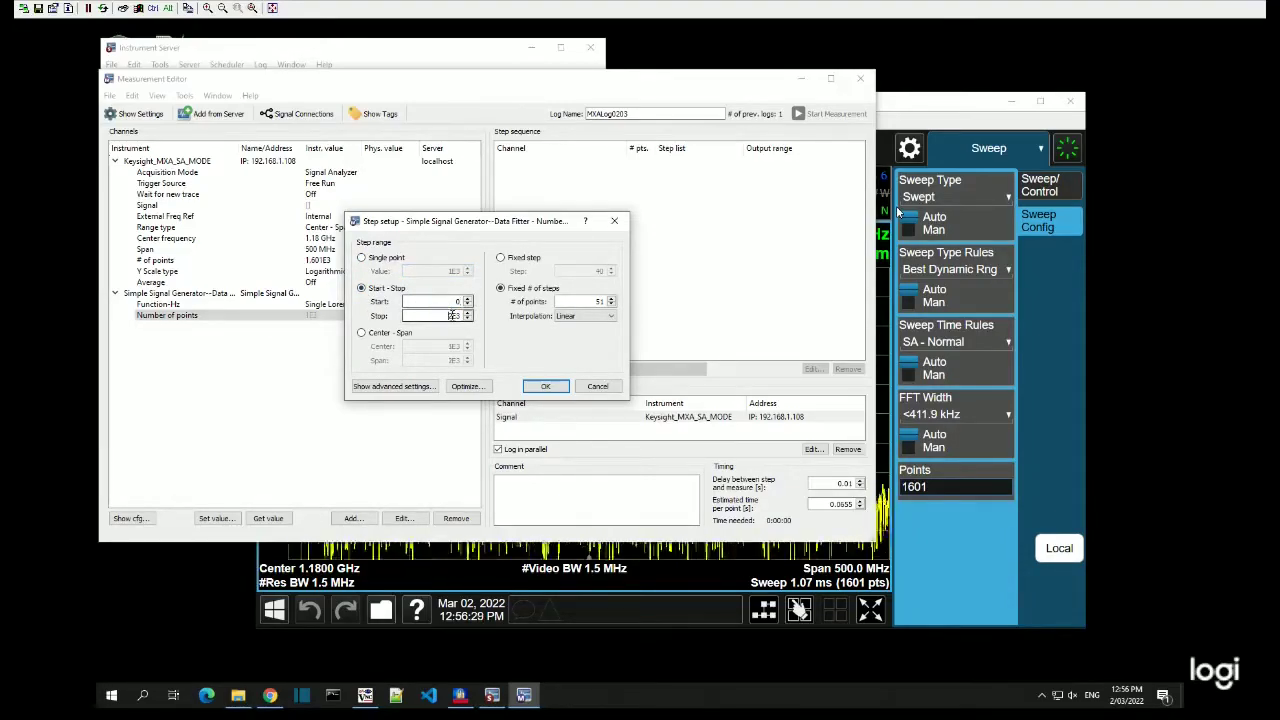
key(Tab)
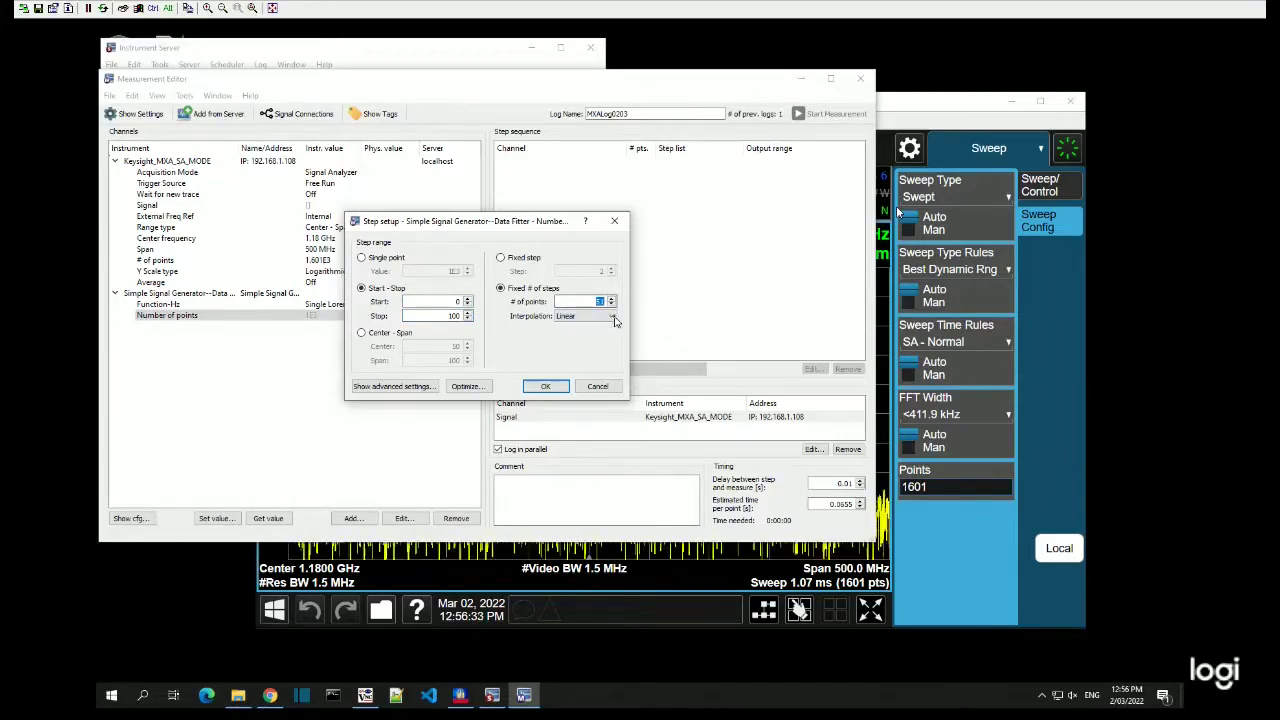
text(101)
click(545, 386)
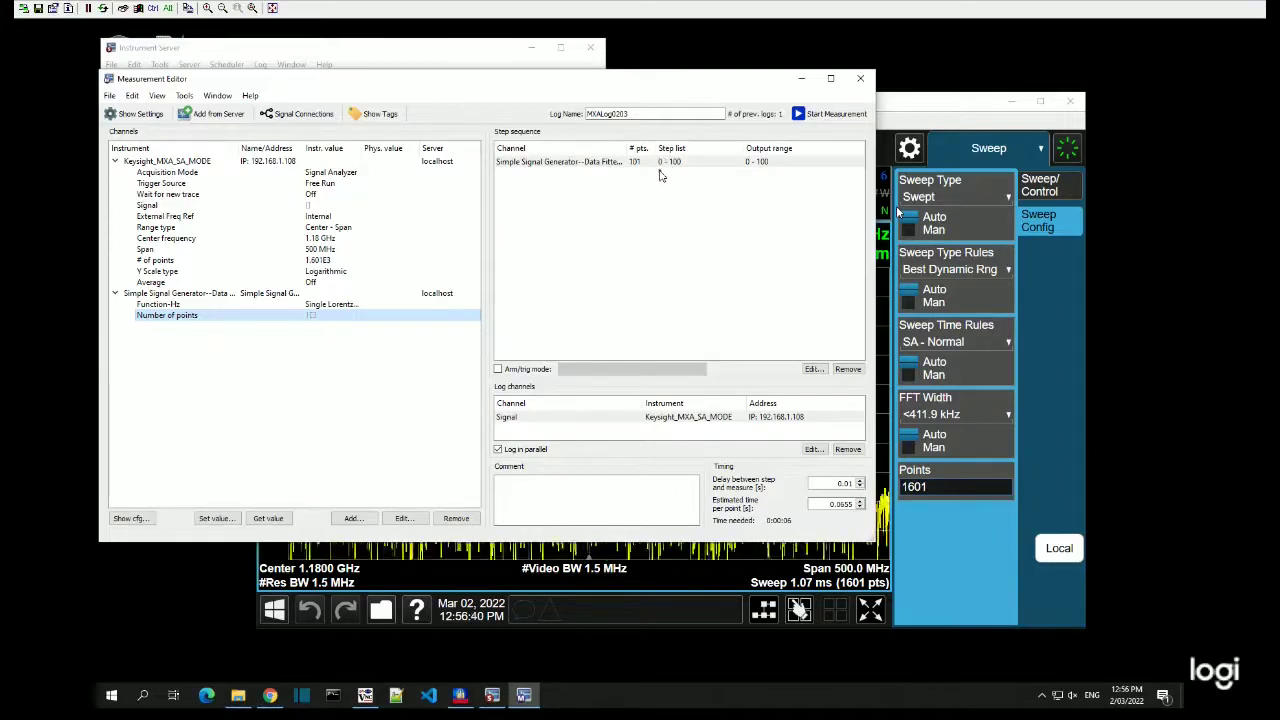
Run the measurement, overwriting the existing MXALog0203 log
click(578, 420)
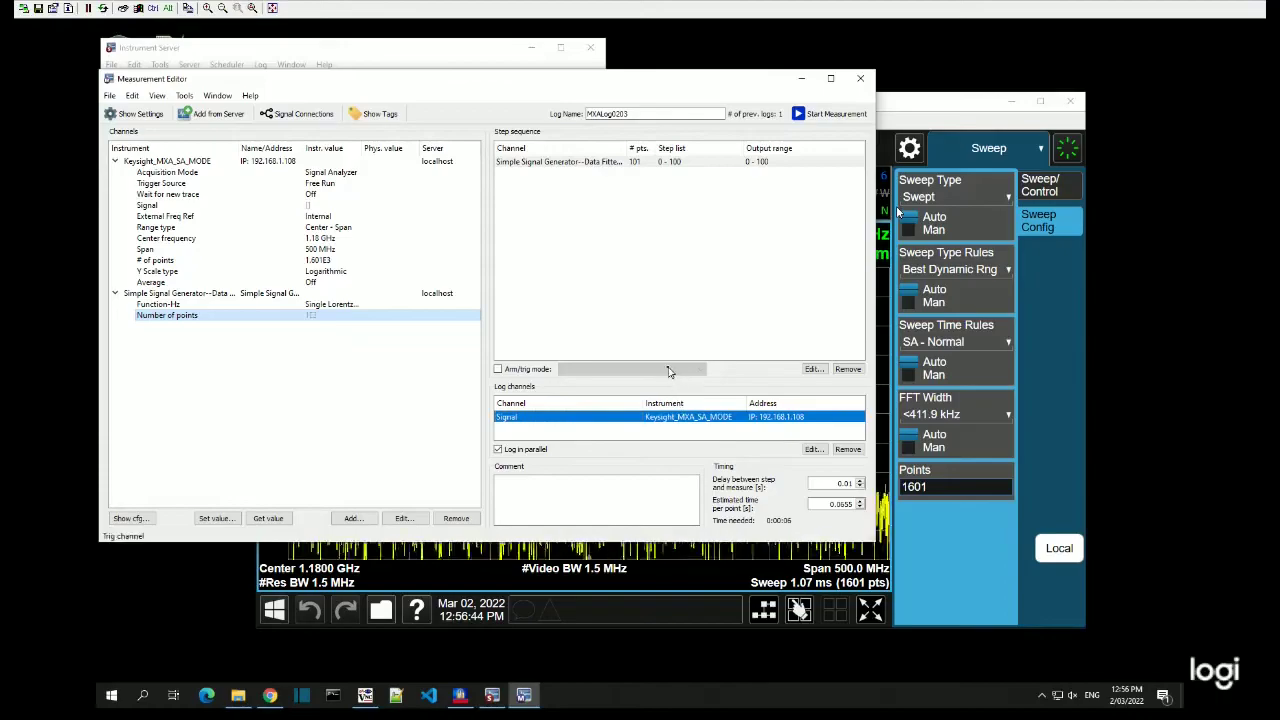
click(822, 114)
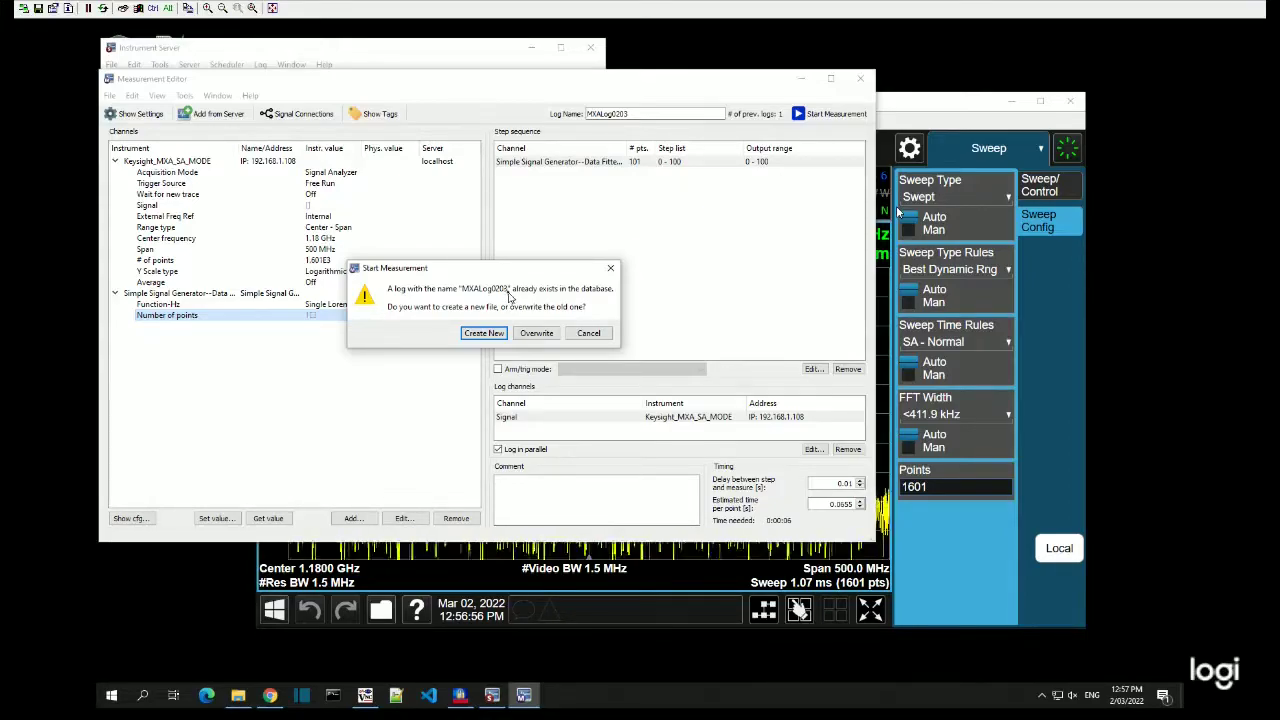
click(543, 334)
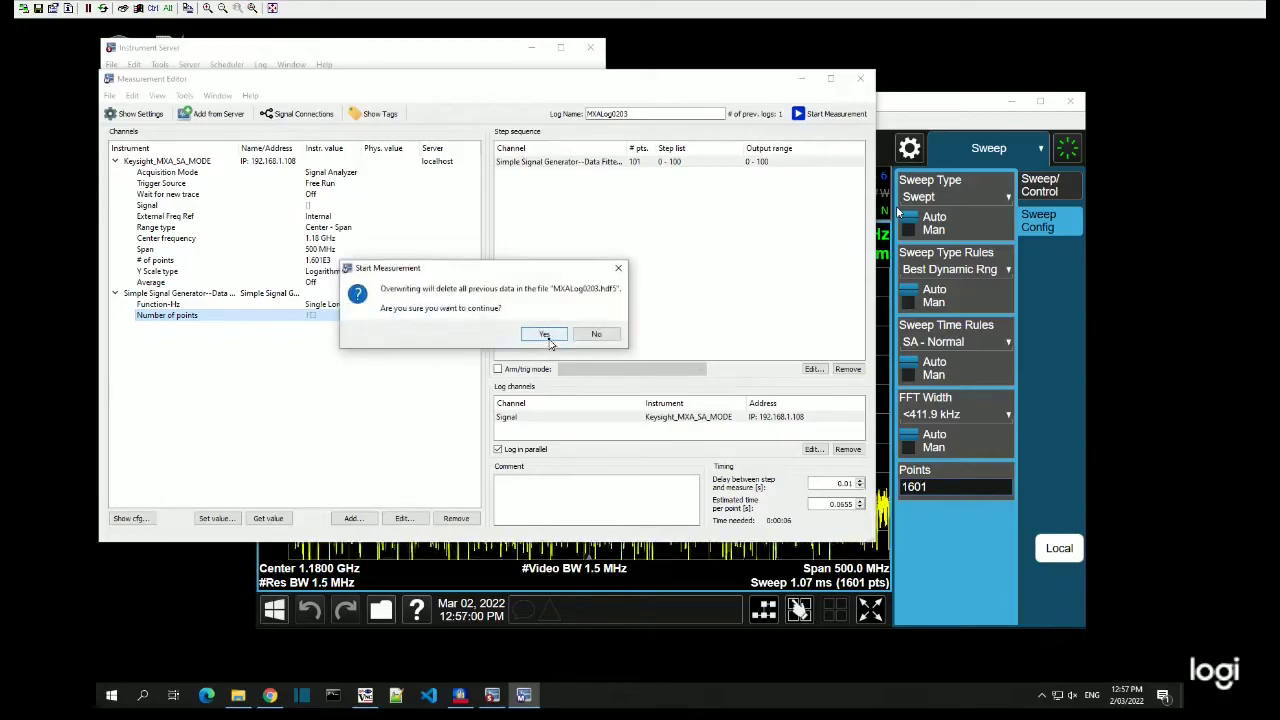
click(546, 334)
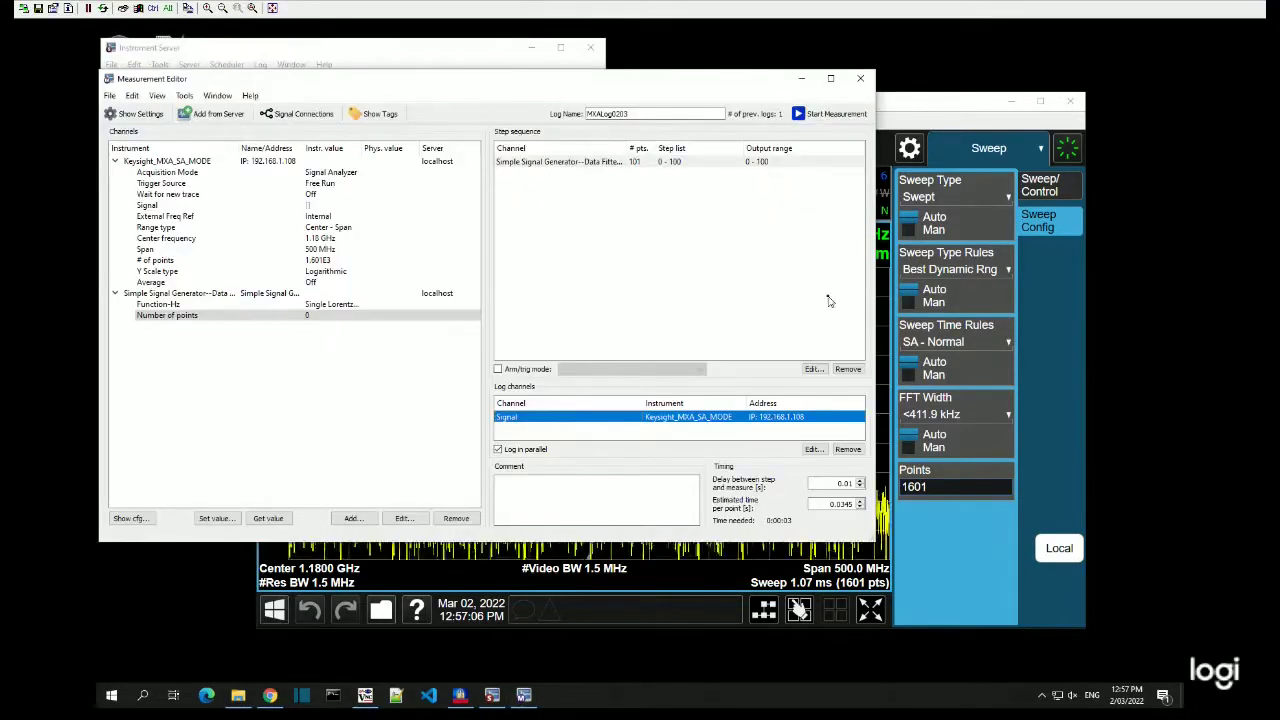
Show the Log Browser and open the MXALog0203 log in the Log Viewer
click(217, 95)
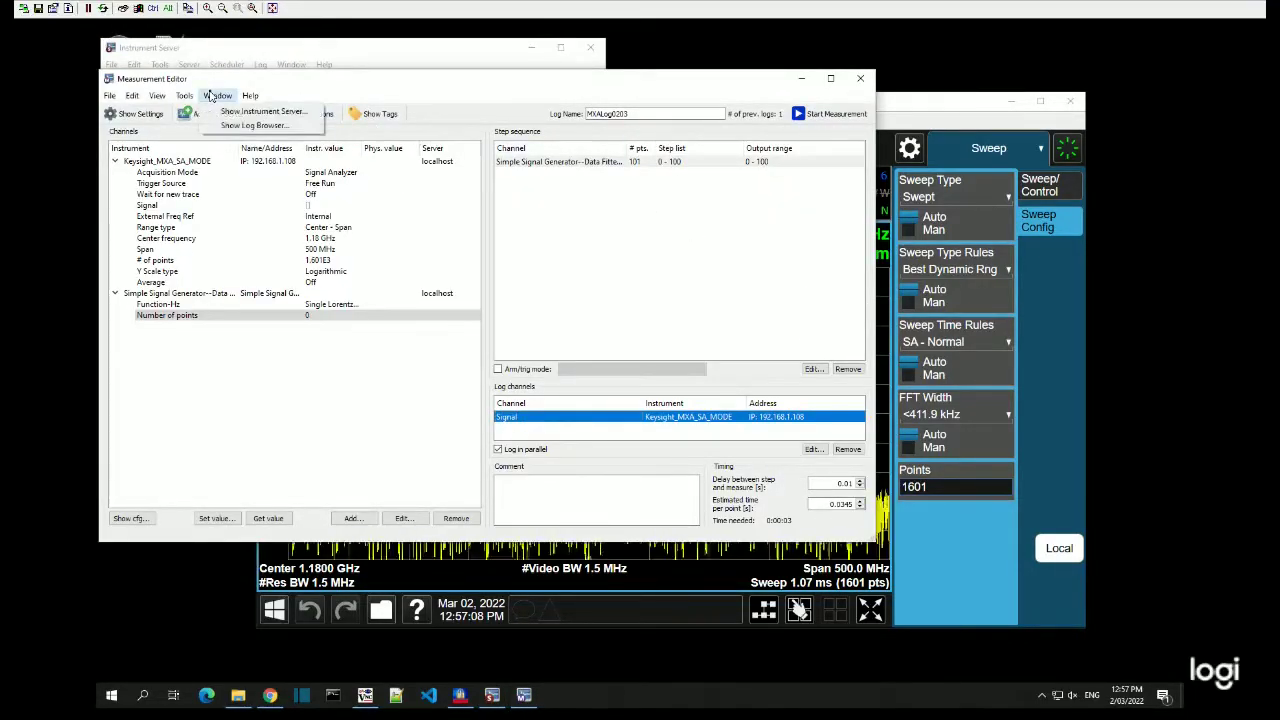
click(245, 127)
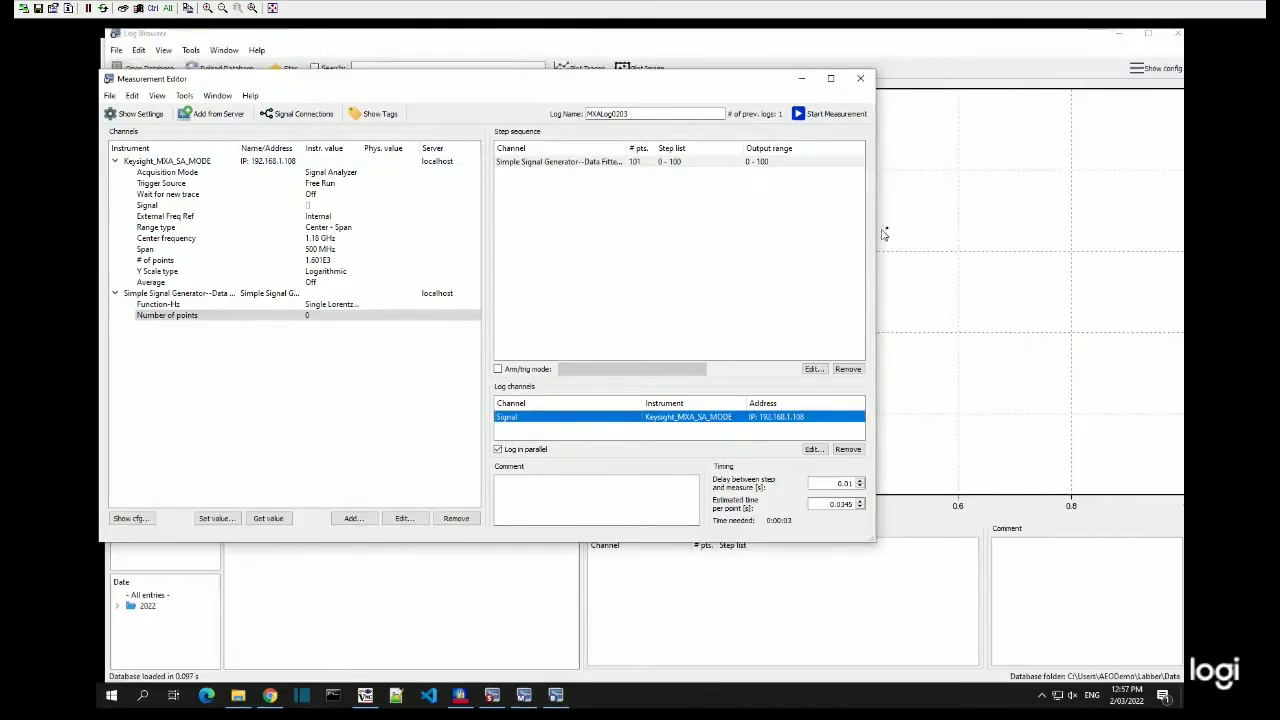
click(928, 42)
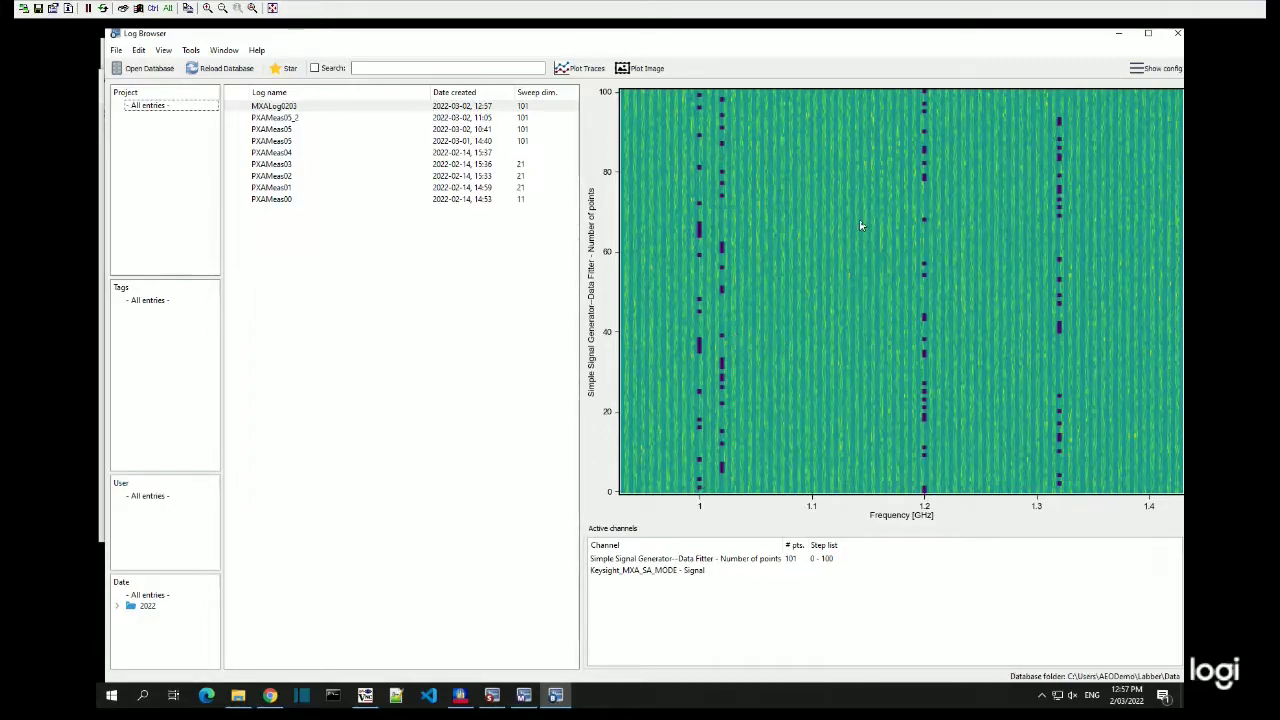
drag(1062, 40, 1056, 49)
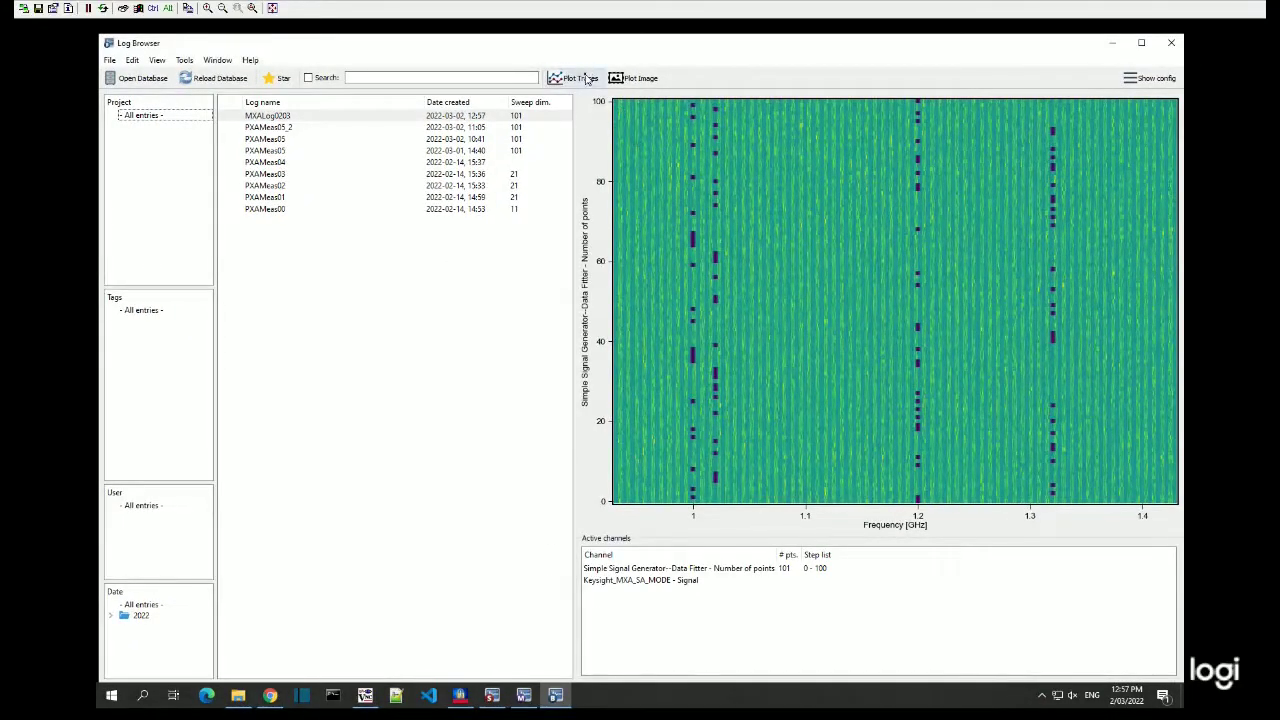
double_click(493, 117)
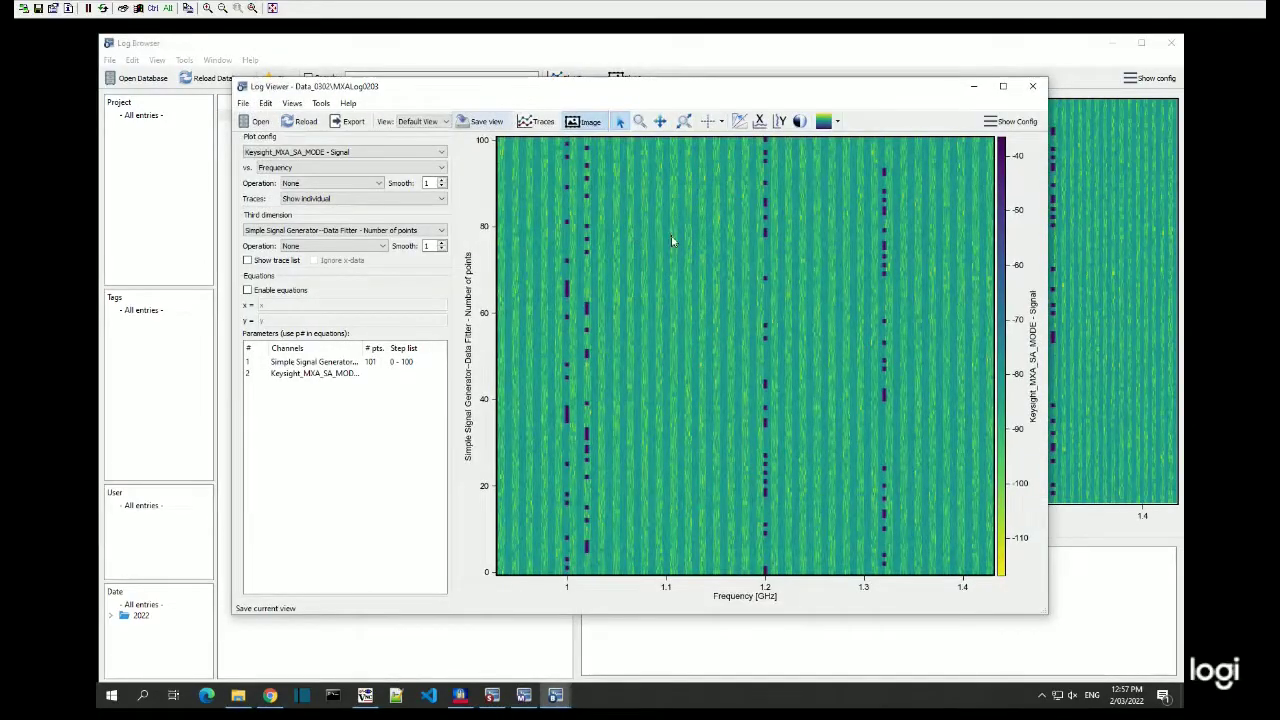
Try the Flame colormap on the image plot, then set it to Hot
click(837, 121)
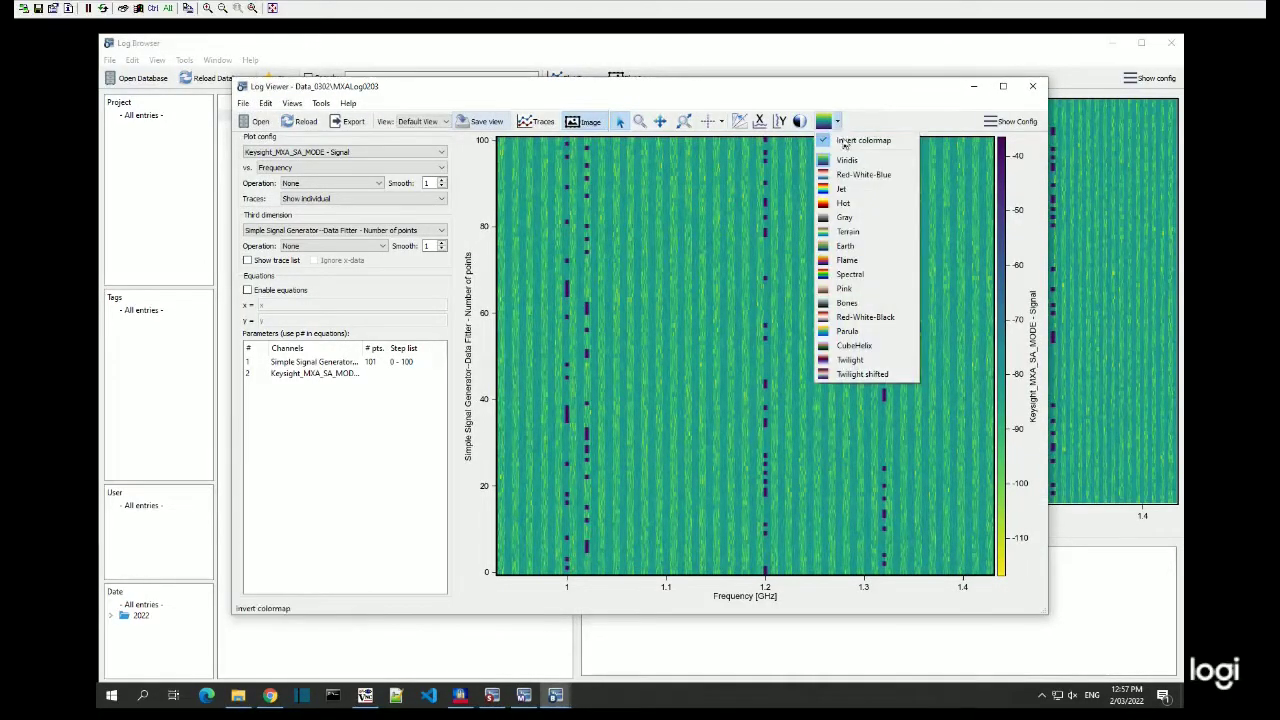
click(868, 263)
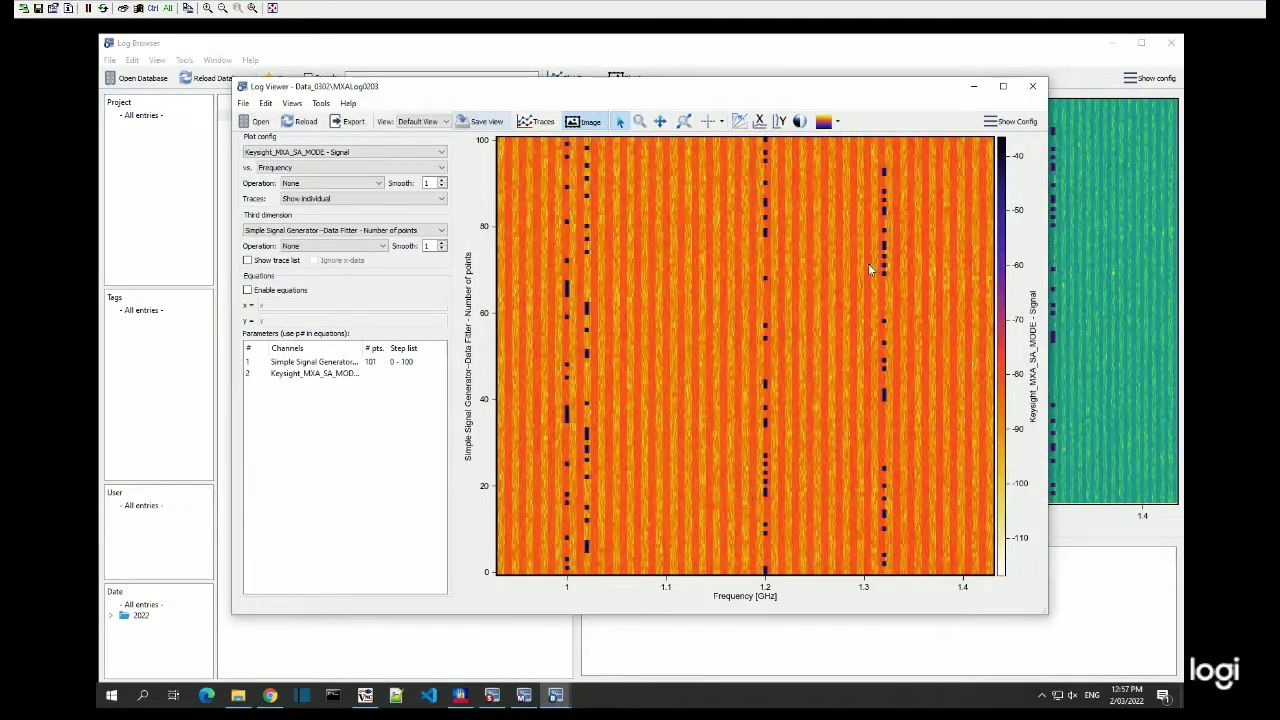
click(840, 124)
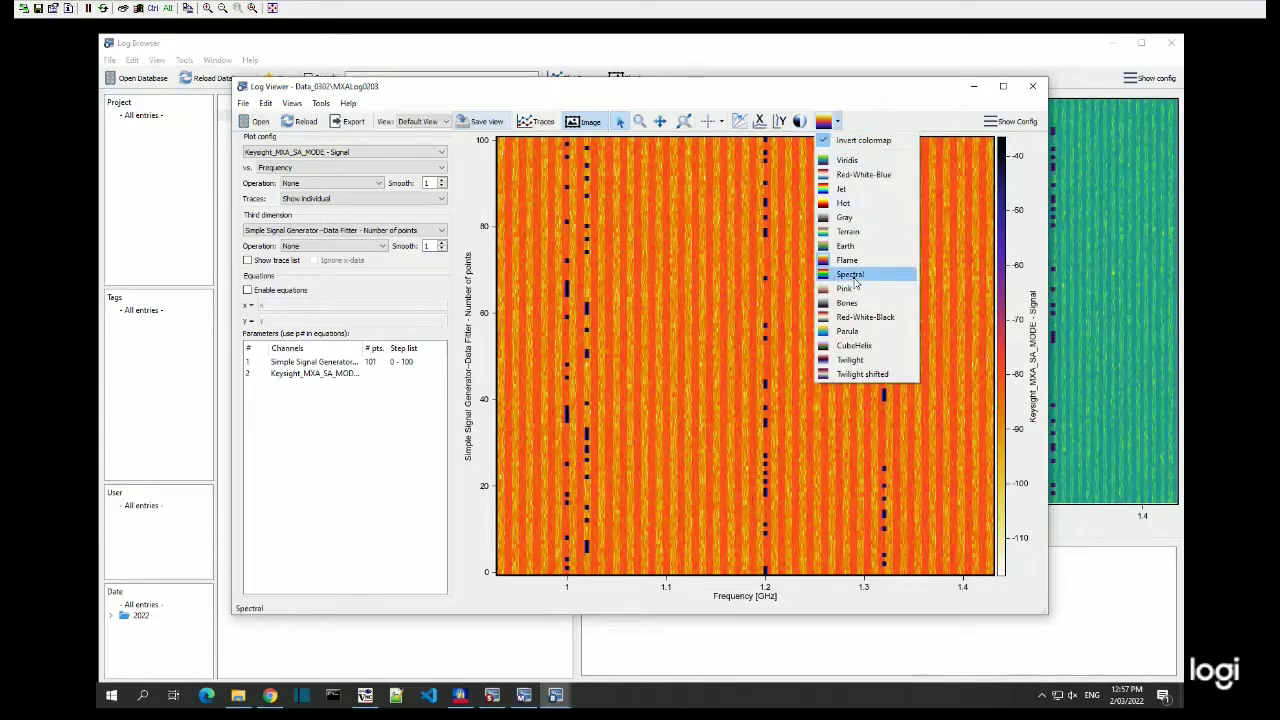
click(842, 205)
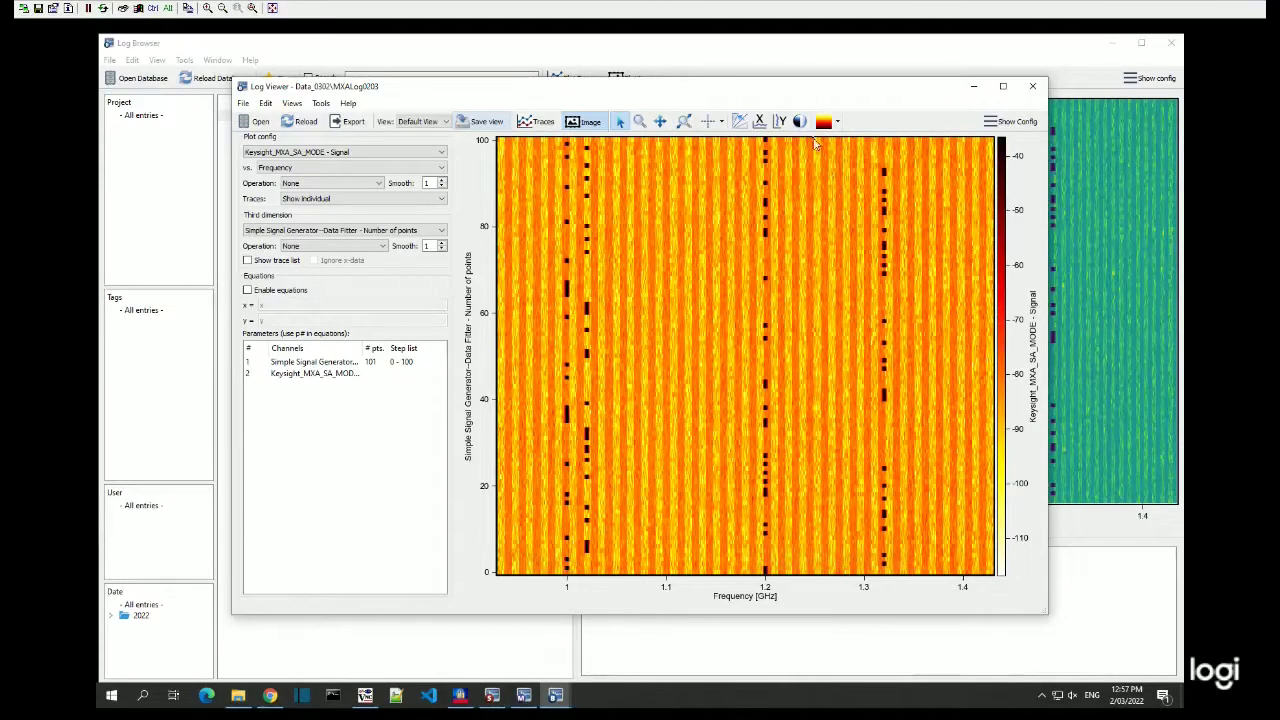
Show the contrast histogram and the X line cut, and move the cut line to about y = 76.9
click(800, 122)
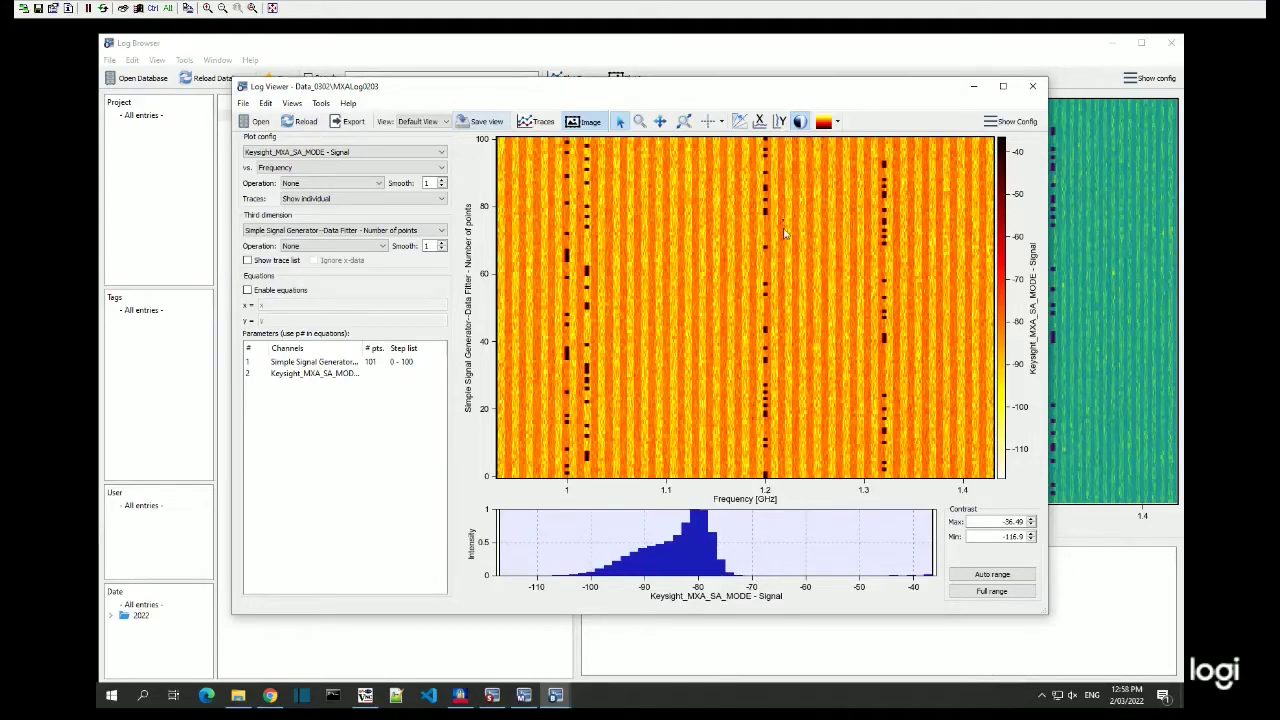
click(761, 121)
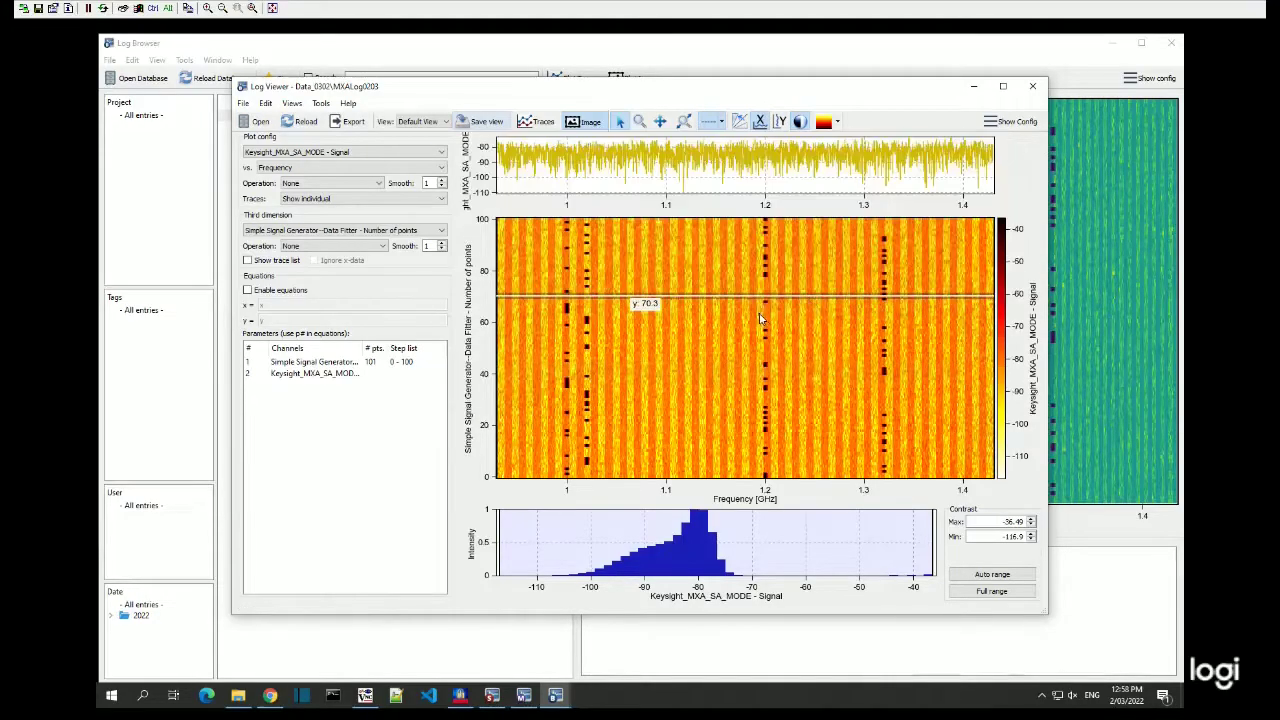
drag(624, 300, 631, 285)
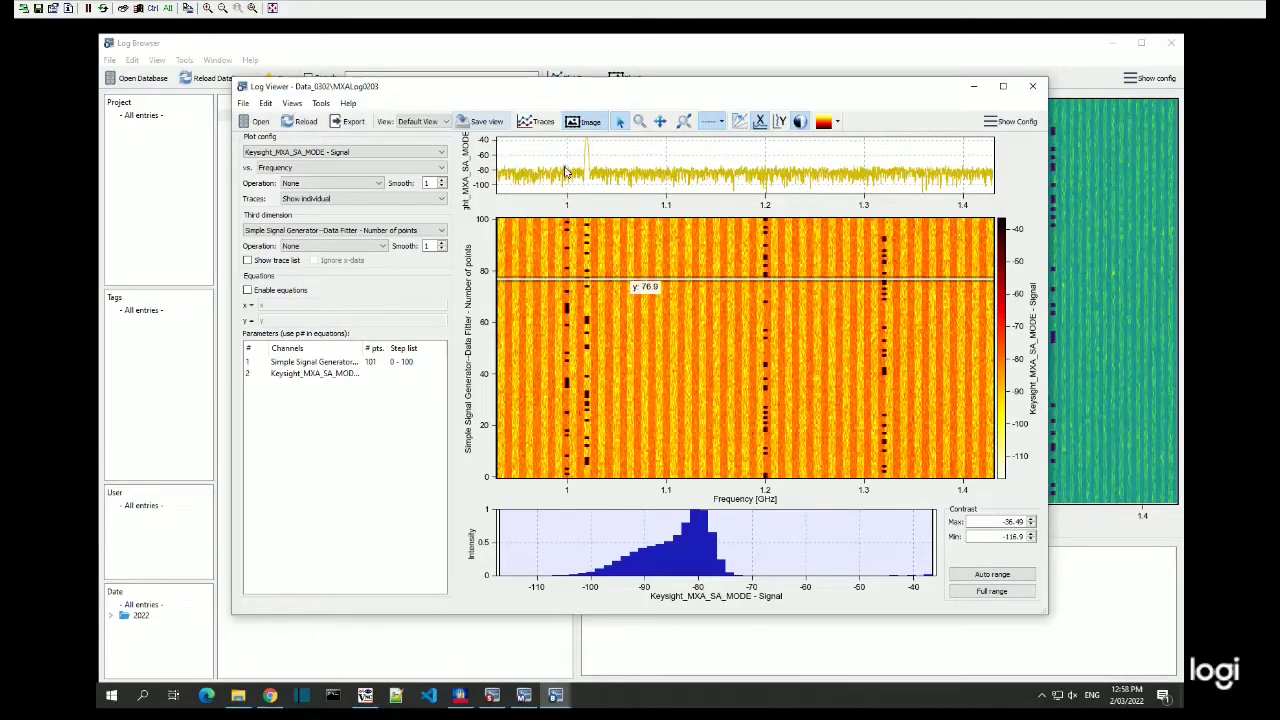
click(408, 231)
click(408, 231)
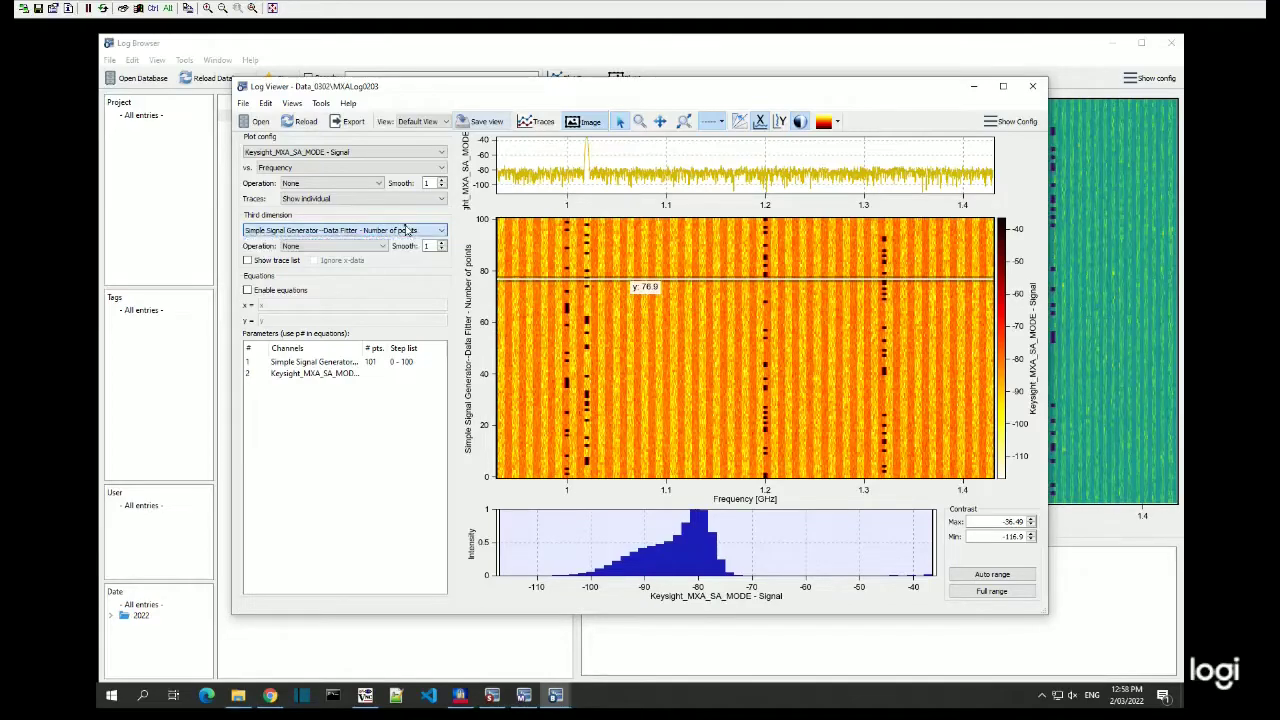
click(408, 168)
click(407, 170)
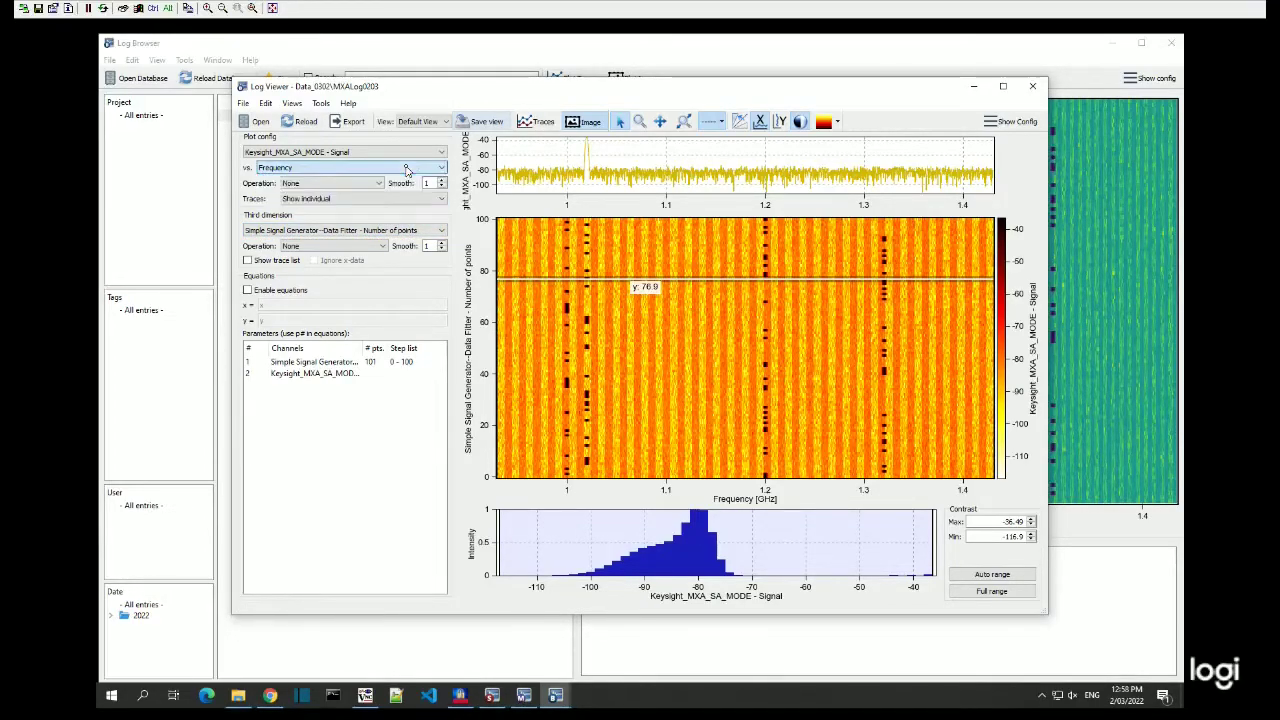
Try the Normalize, Histogram and Histogram-2D operations on the logged signal plot
click(355, 184)
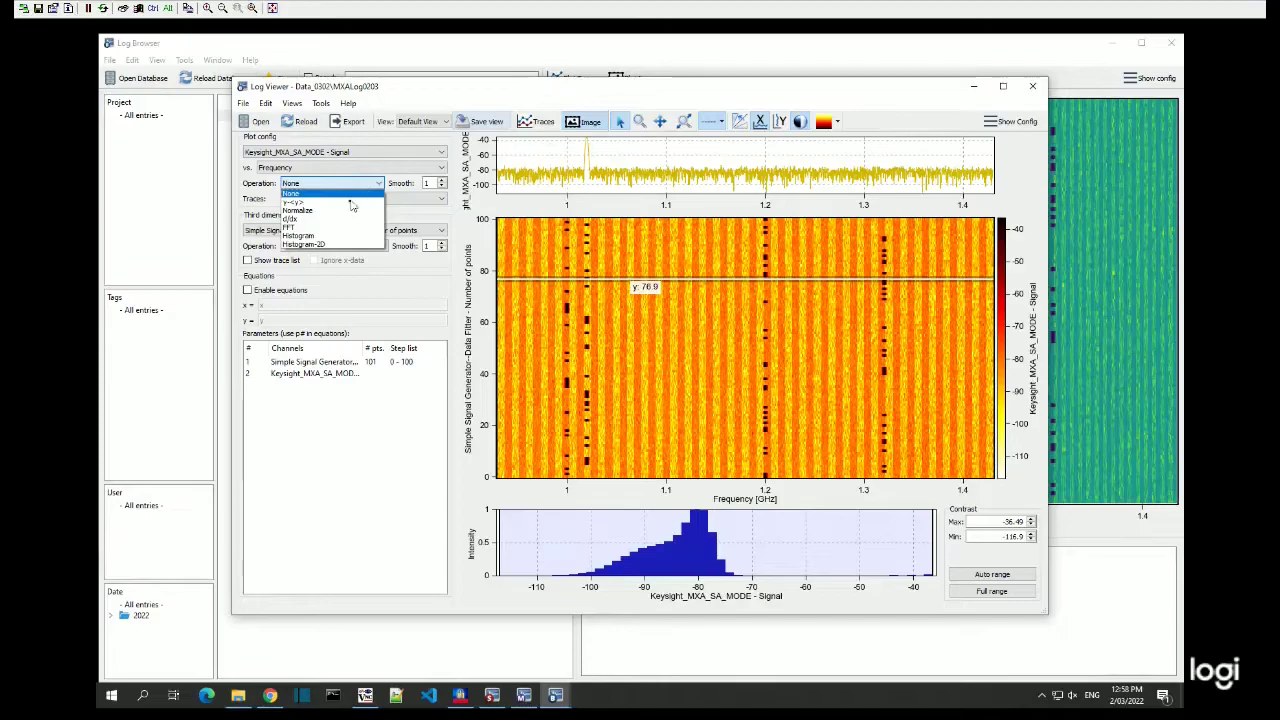
click(340, 210)
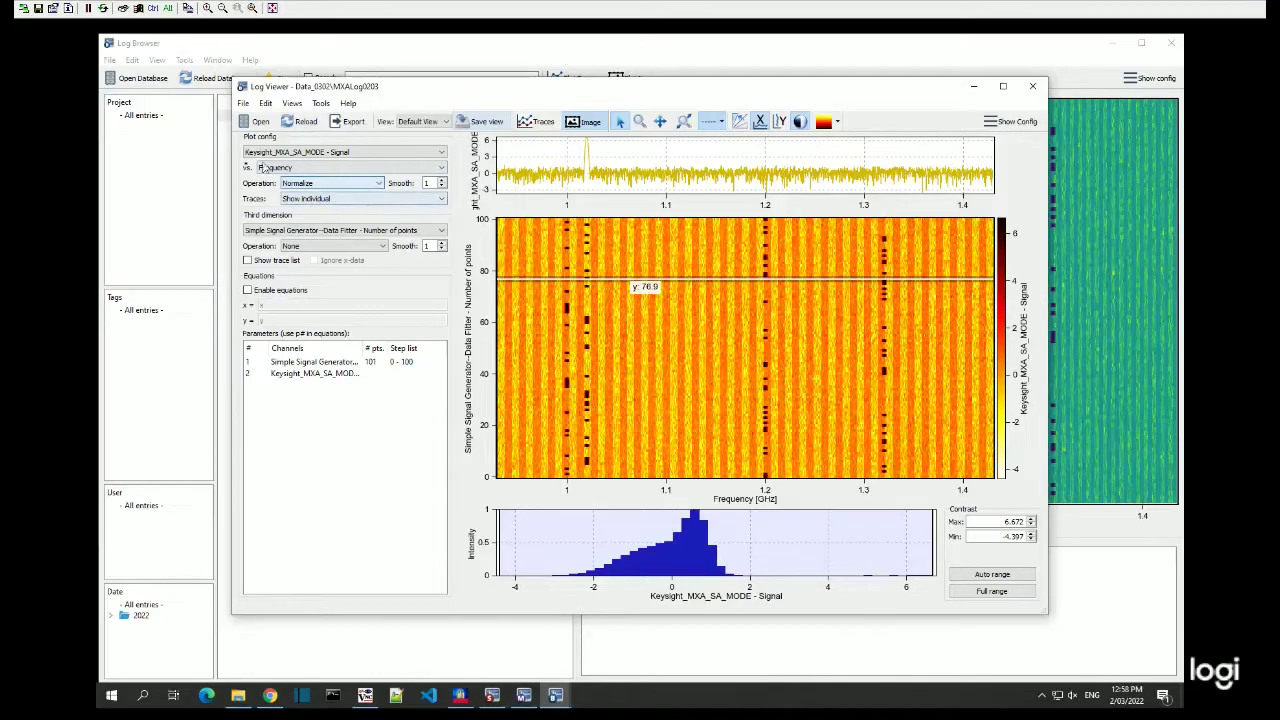
click(361, 186)
click(338, 235)
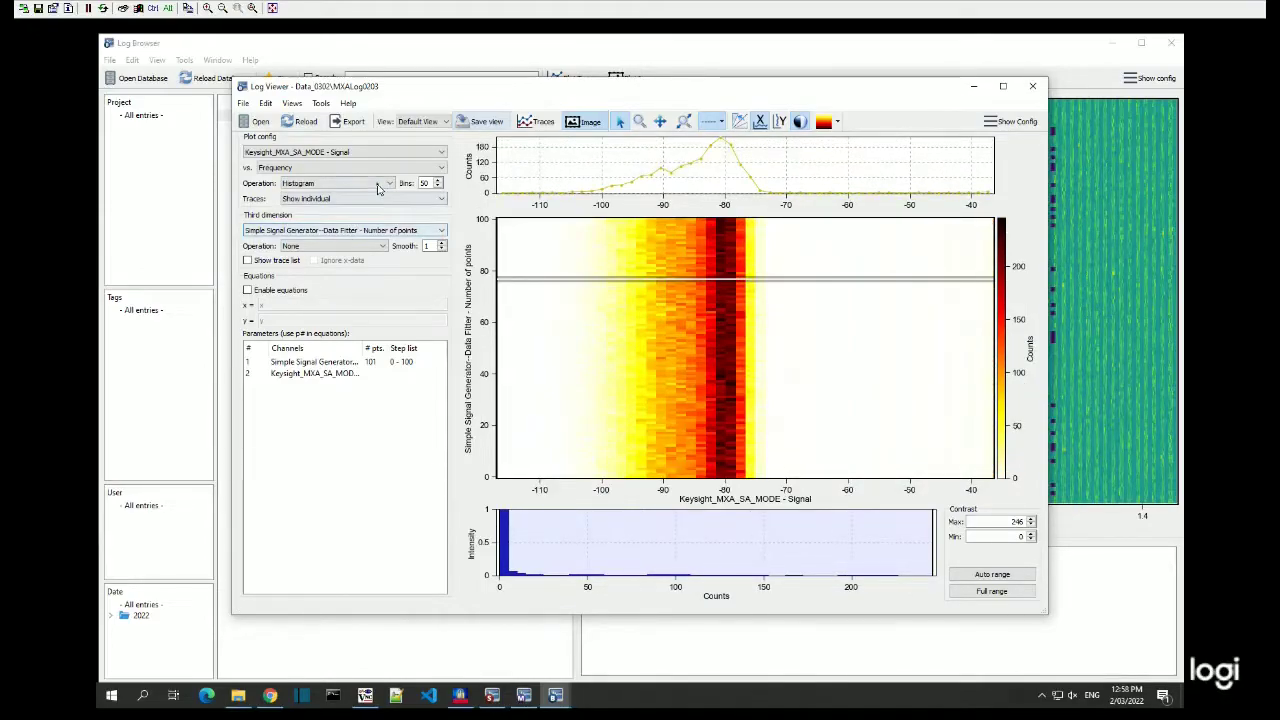
click(340, 184)
click(334, 246)
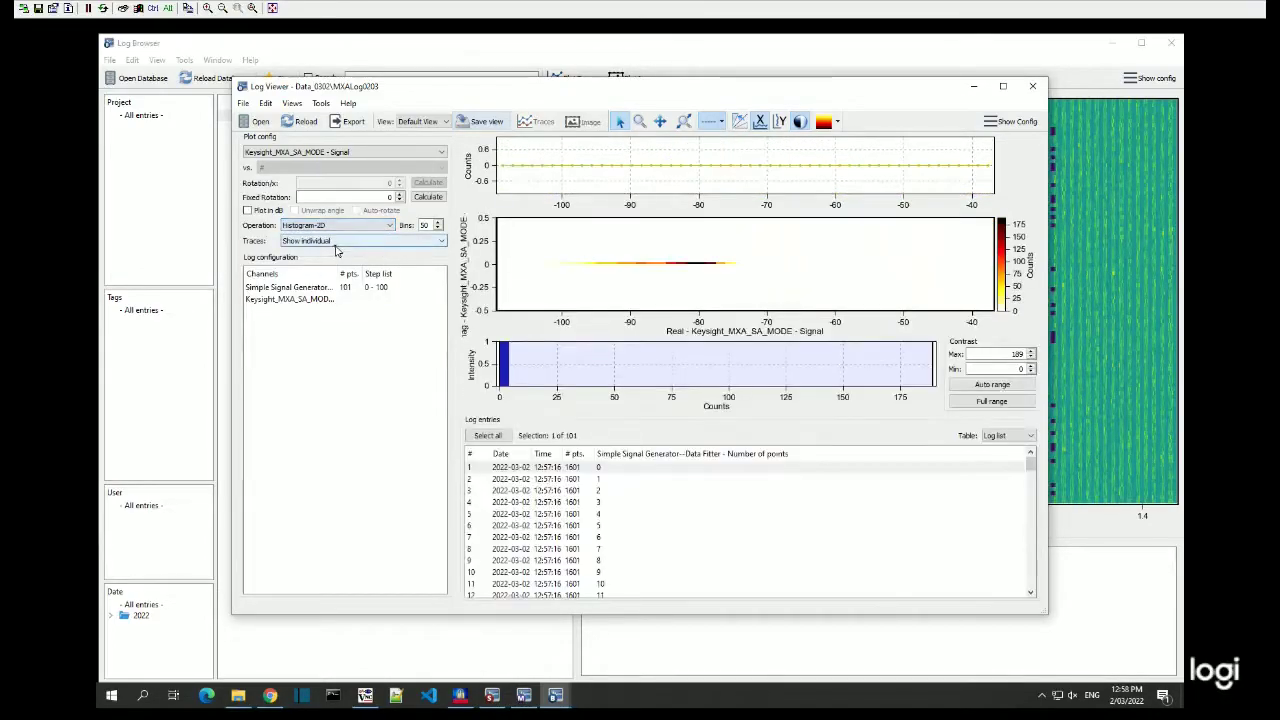
Set the plot operation to None, return to the image plot, and hide the contrast histogram
click(368, 225)
click(343, 241)
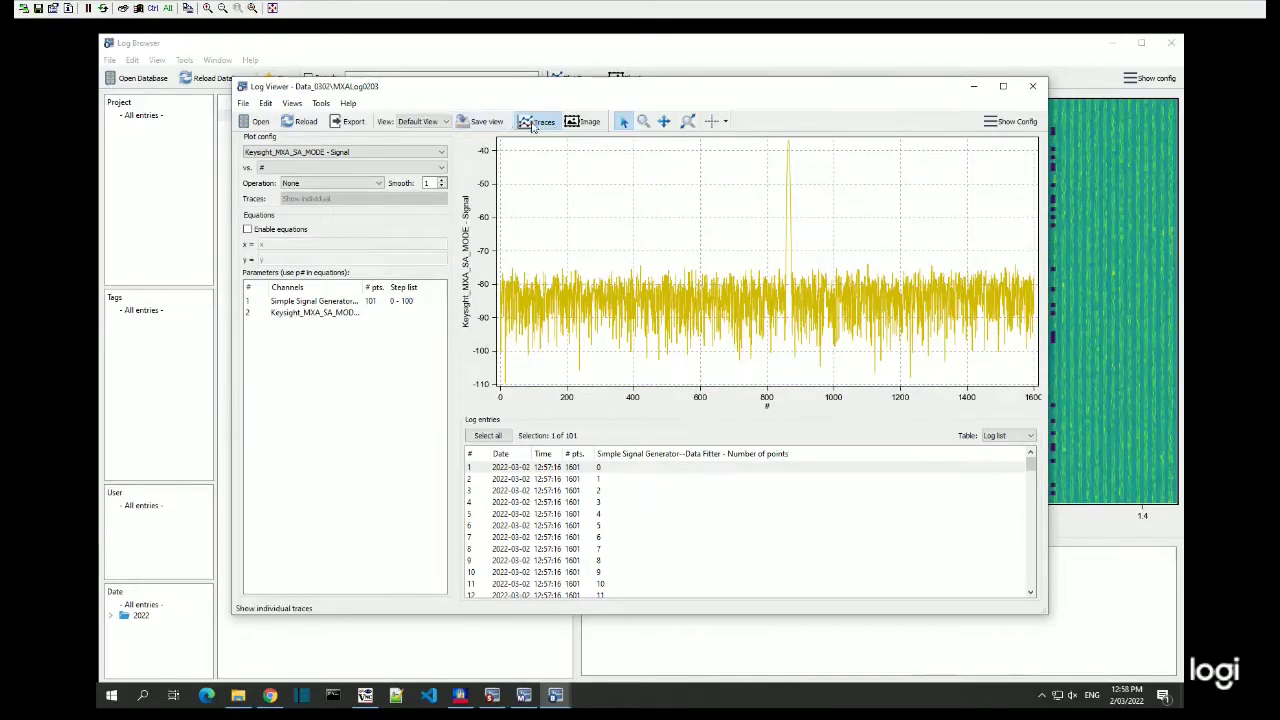
click(577, 123)
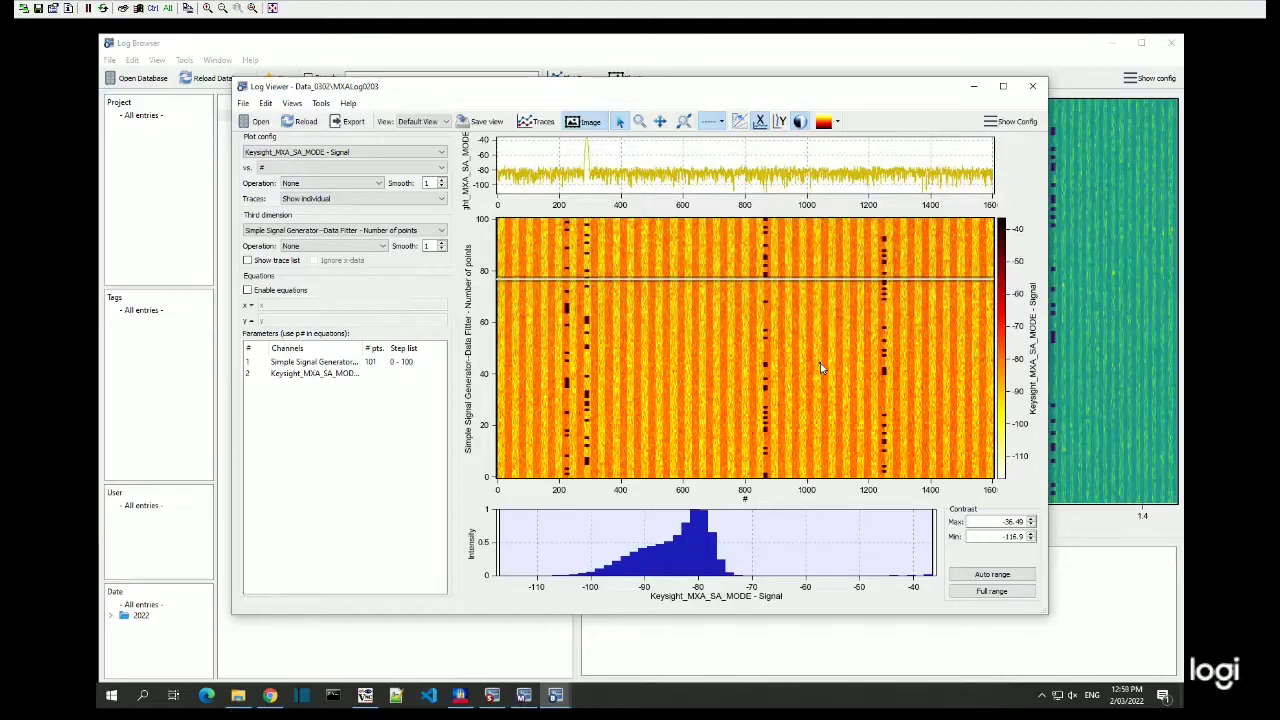
click(799, 122)
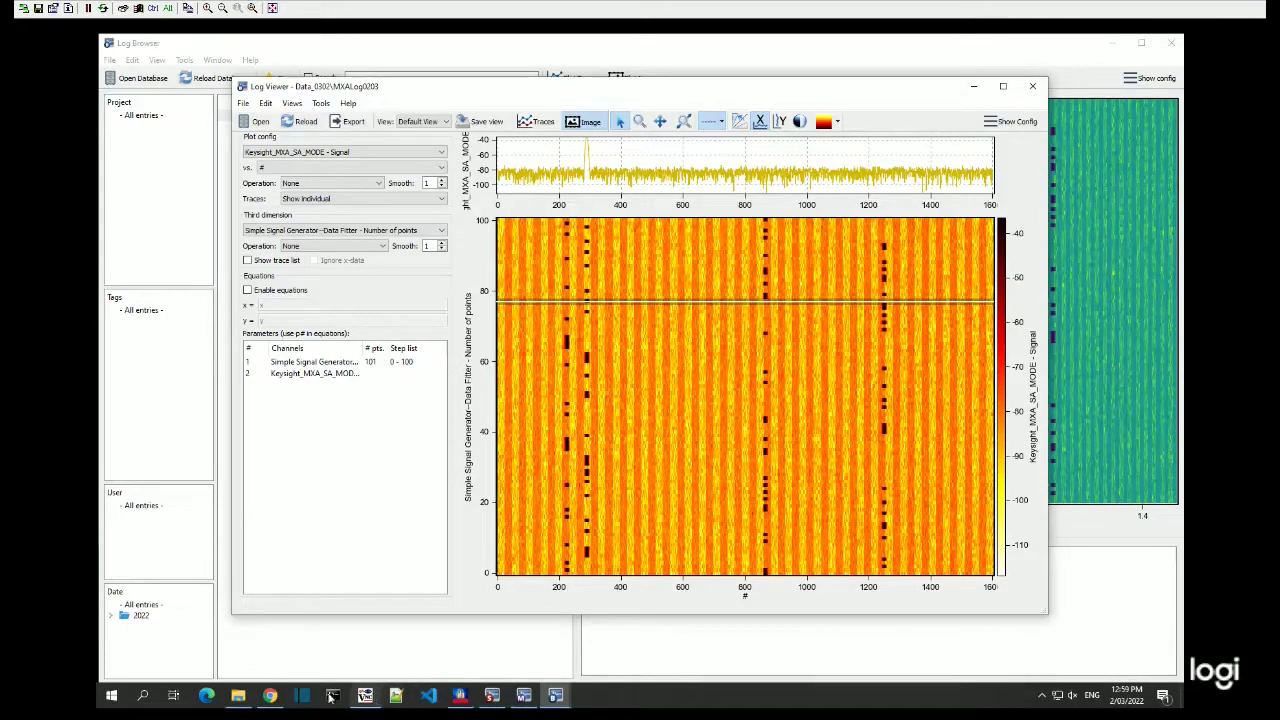
Switch to Chrome and look over the top of Keysight's Labber software product page
click(270, 695)
scroll(514, 409, up, 10)
scroll(522, 400, up, 5)
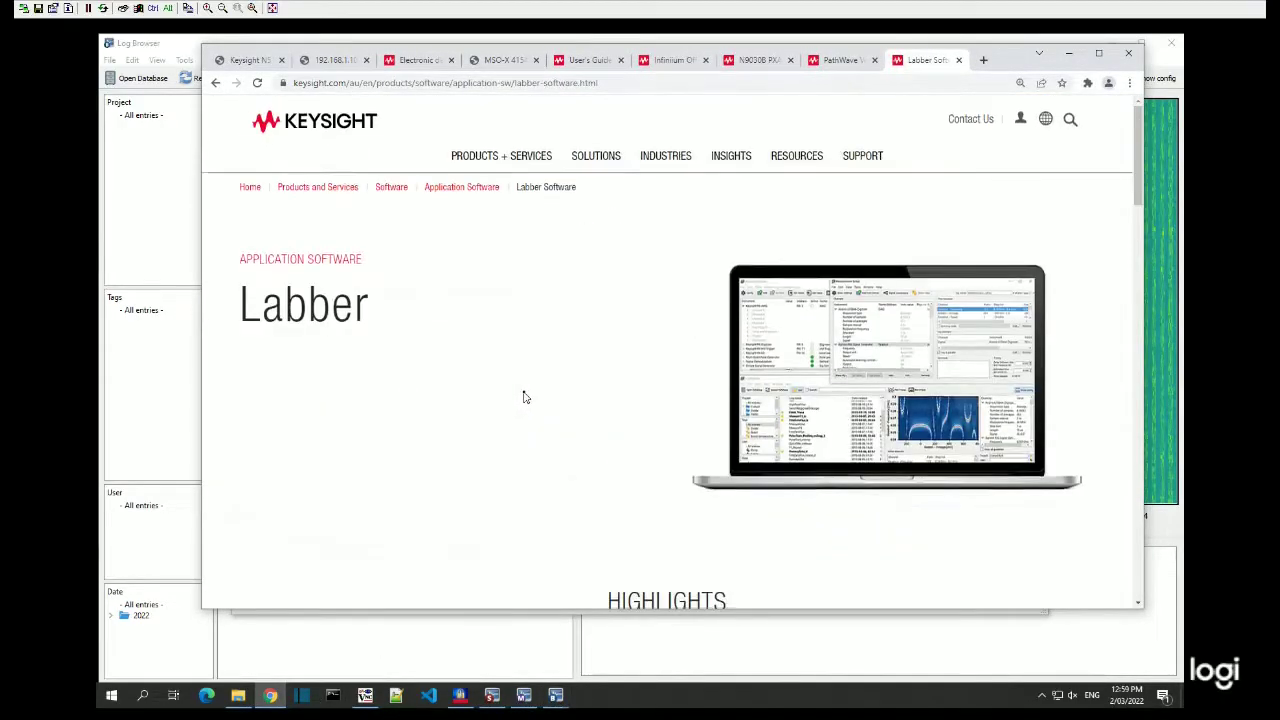
scroll(523, 397, down, 3)
scroll(535, 400, up, 2)
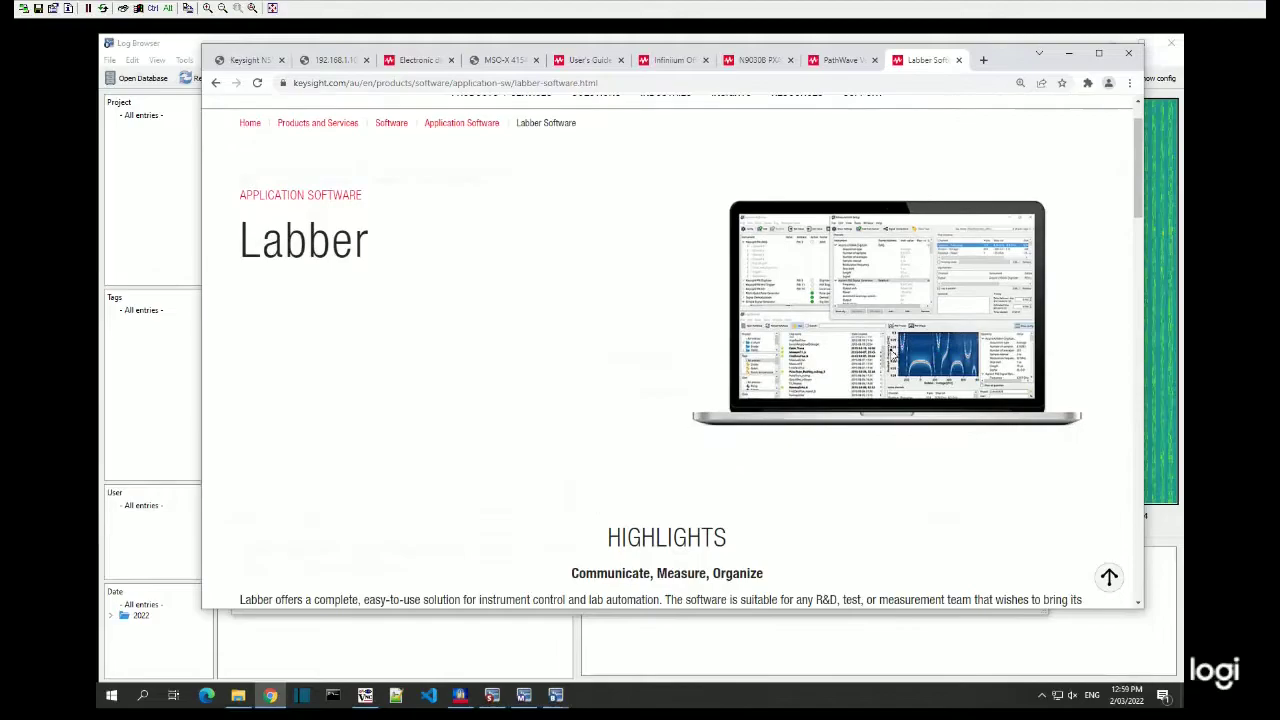